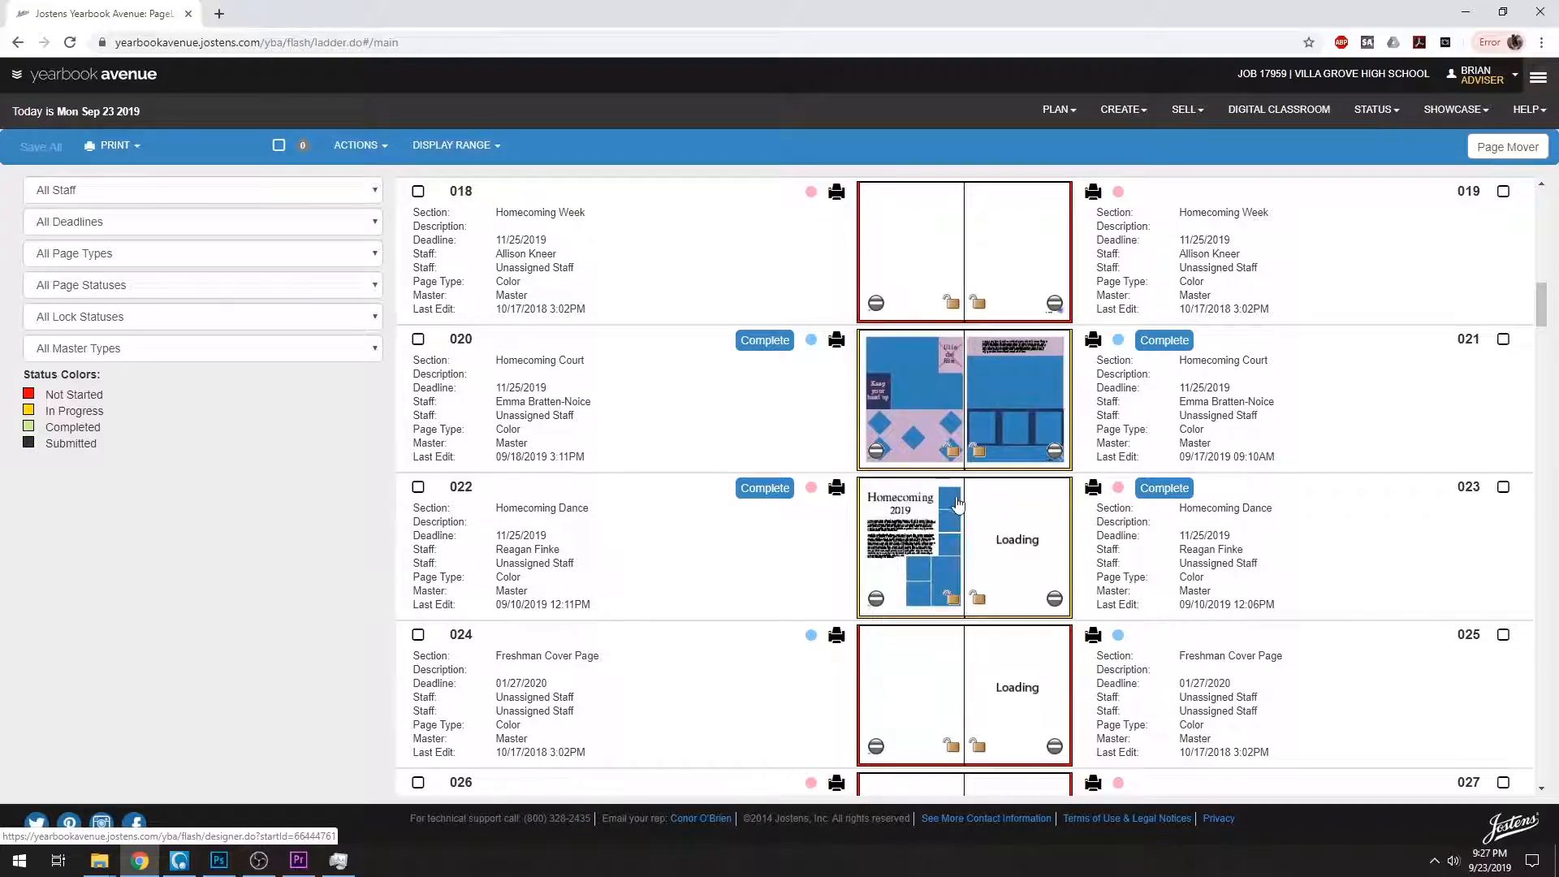
- Open the Homecoming Dance spread on pages 22–23 in the page designer and select the five small image boxes stacked on page 23
left_click(949, 528)
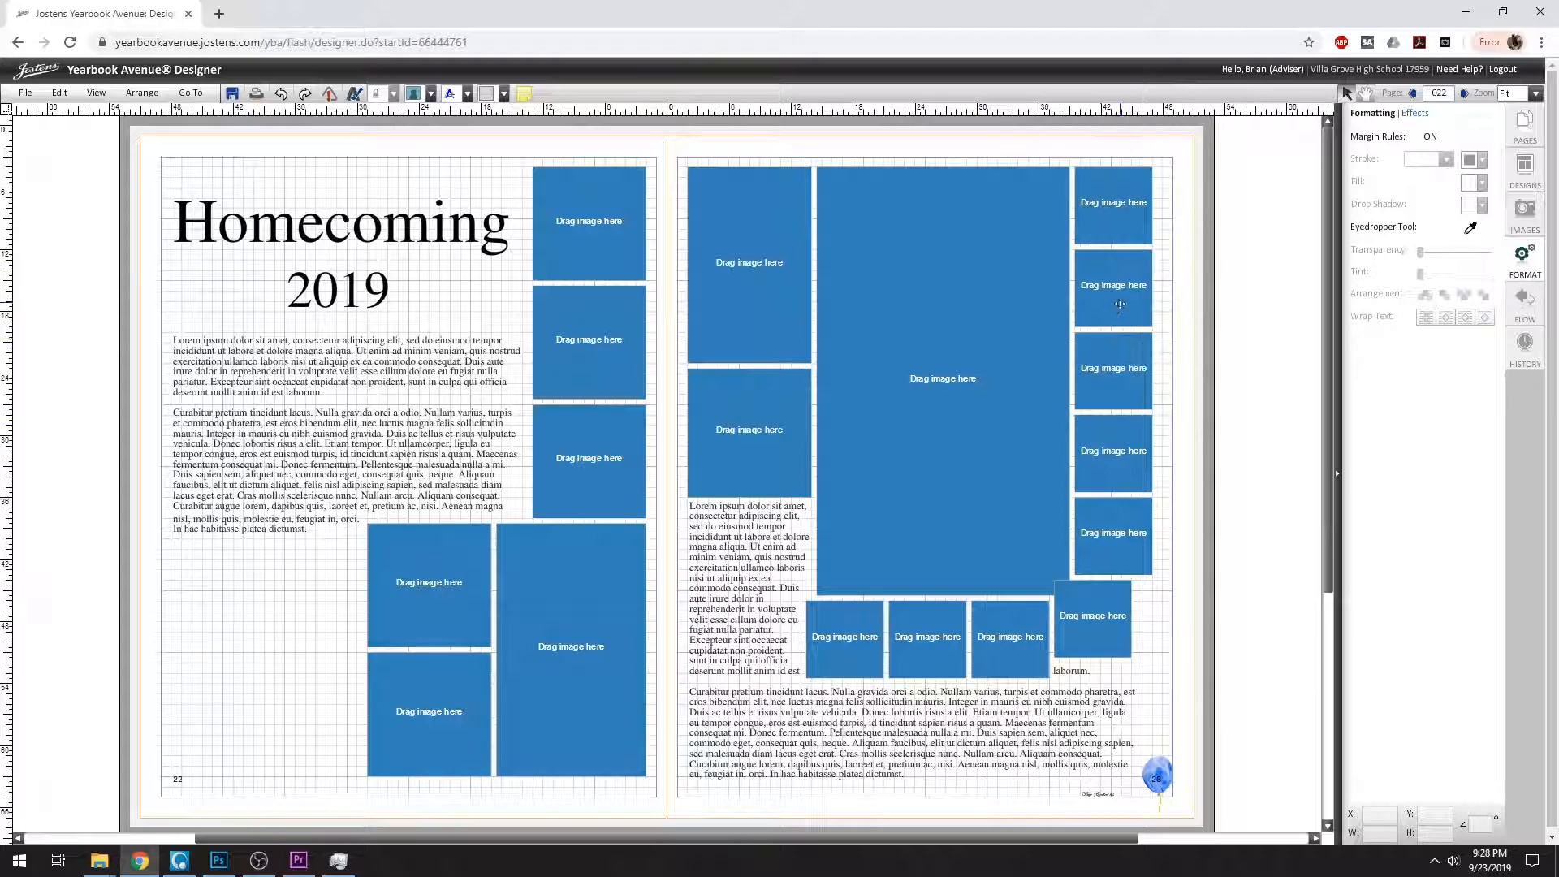
left_click(1105, 532)
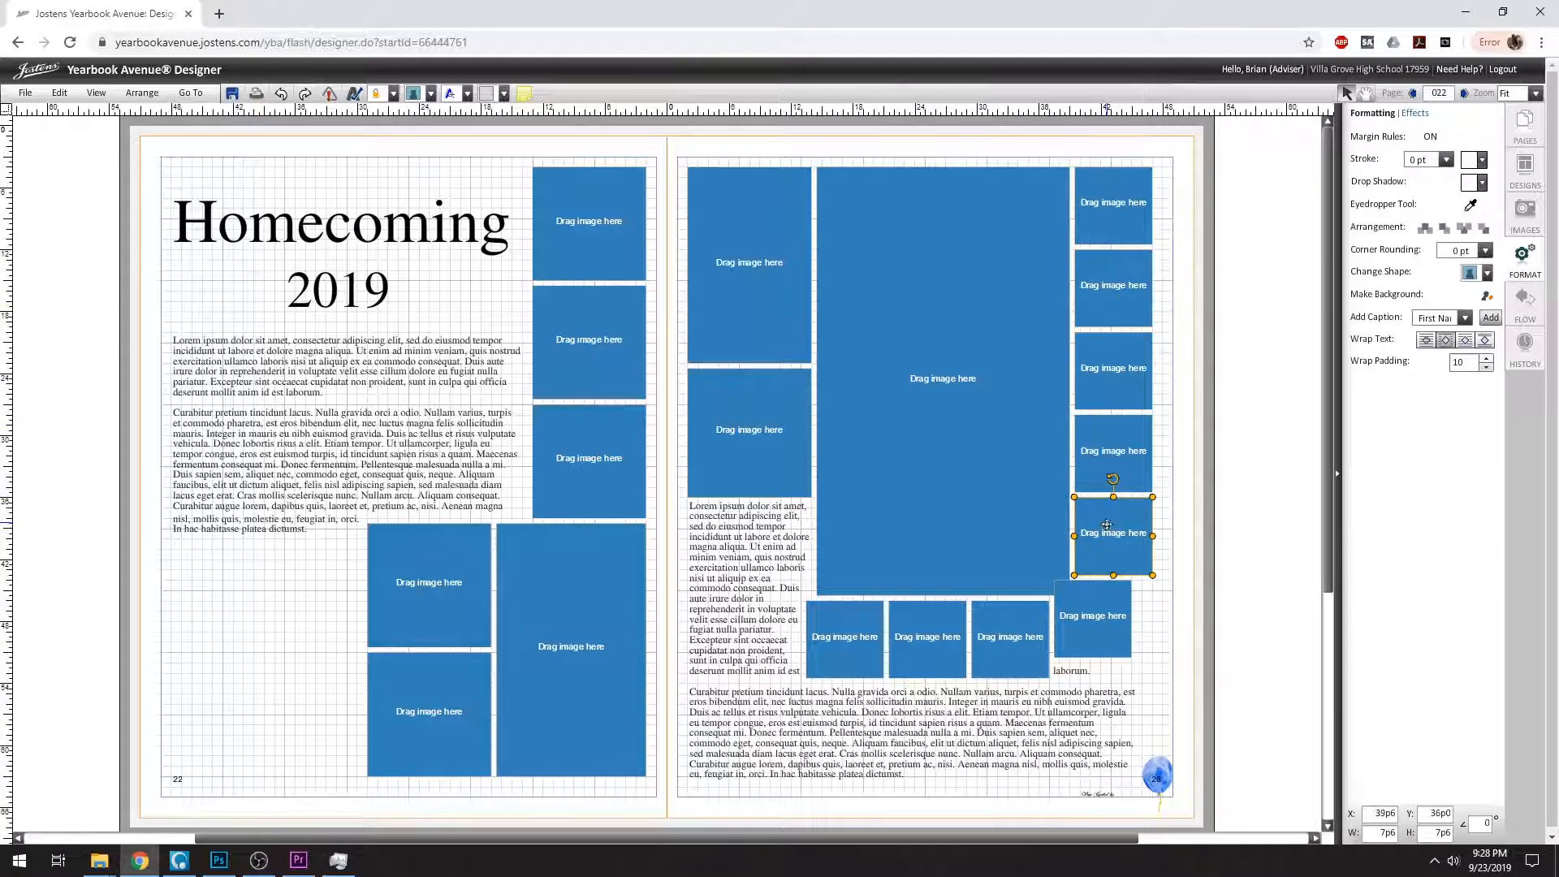
left_click(1109, 469, "shift")
left_click(1109, 381, "shift")
left_click(1109, 294, "shift")
left_click(1109, 218, "shift")
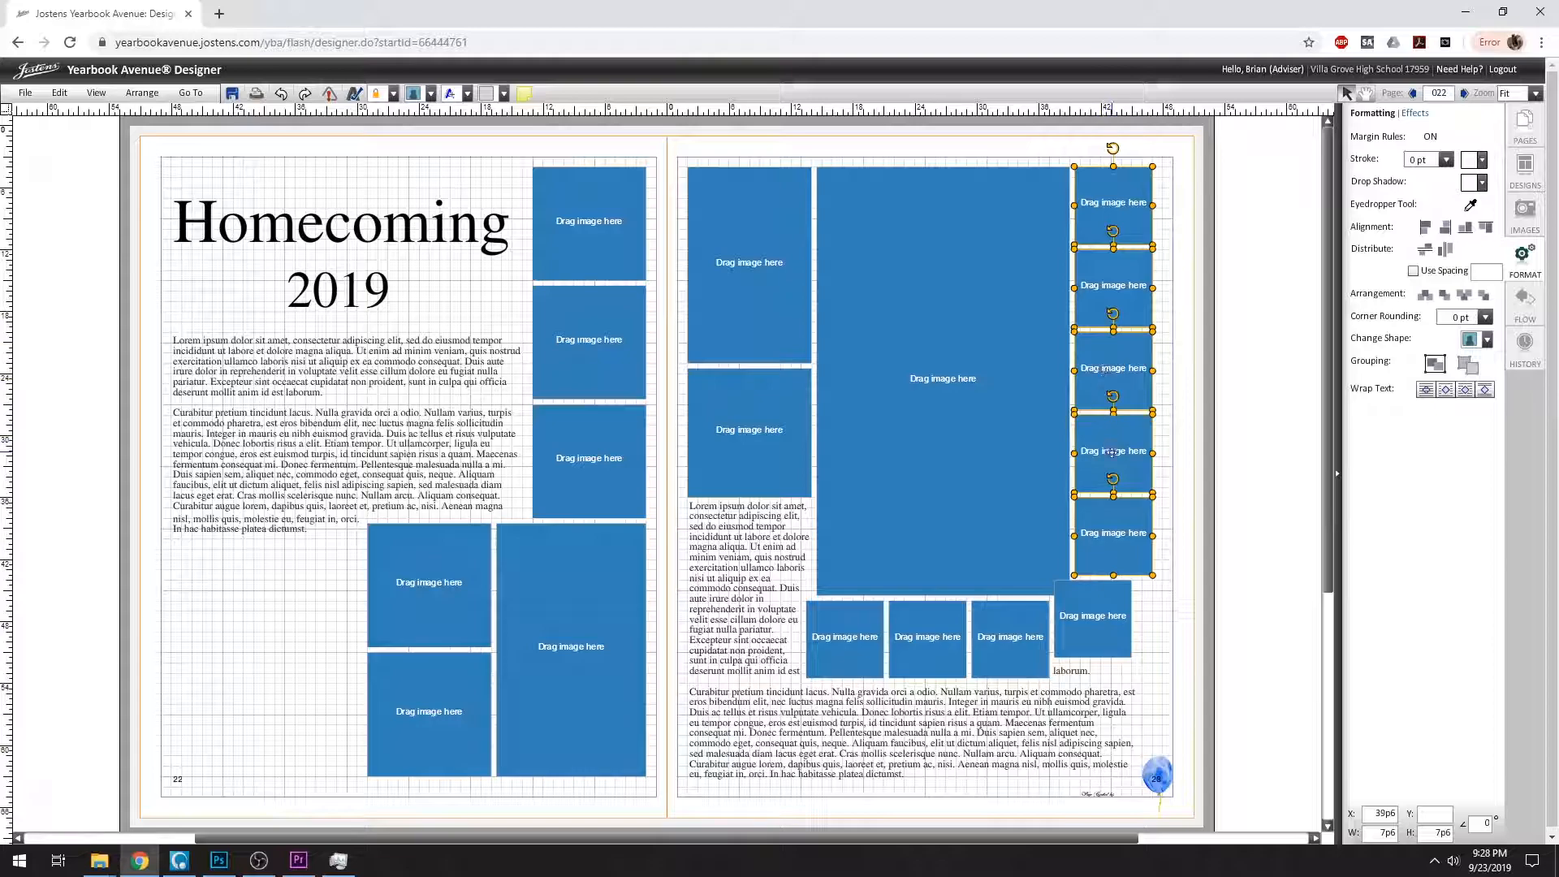
left_click(1176, 439)
- Move the upper four small image boxes of page 23's vertical column out of line, onto the large image box
left_click_drag(1111, 206, 1004, 205)
left_click_drag(1103, 304, 1020, 327)
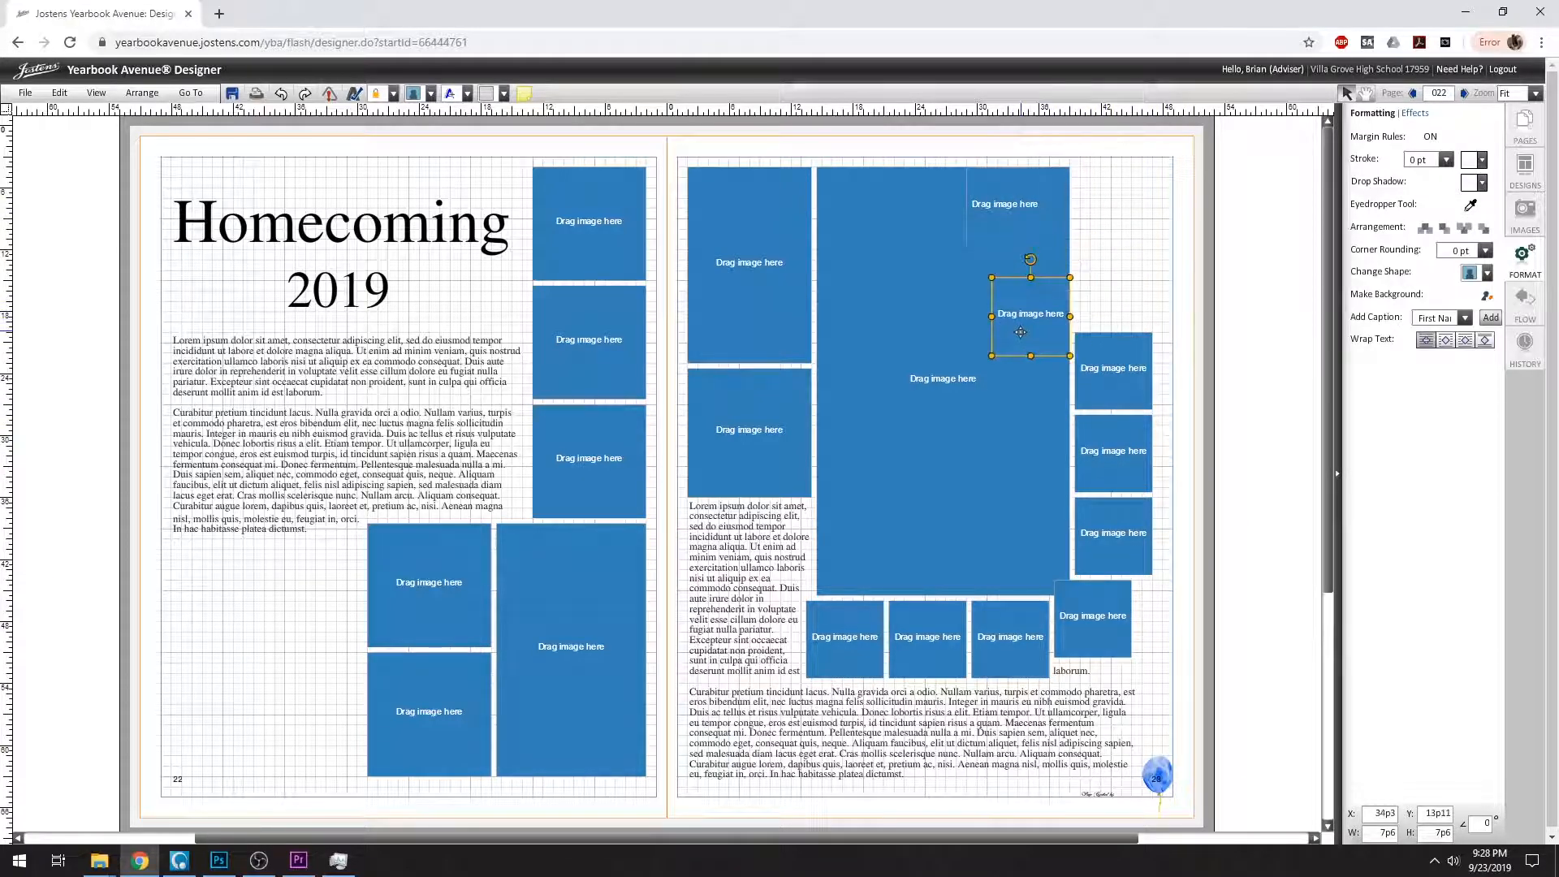
left_click_drag(1103, 396, 997, 425)
left_click_drag(1094, 458, 1007, 494)
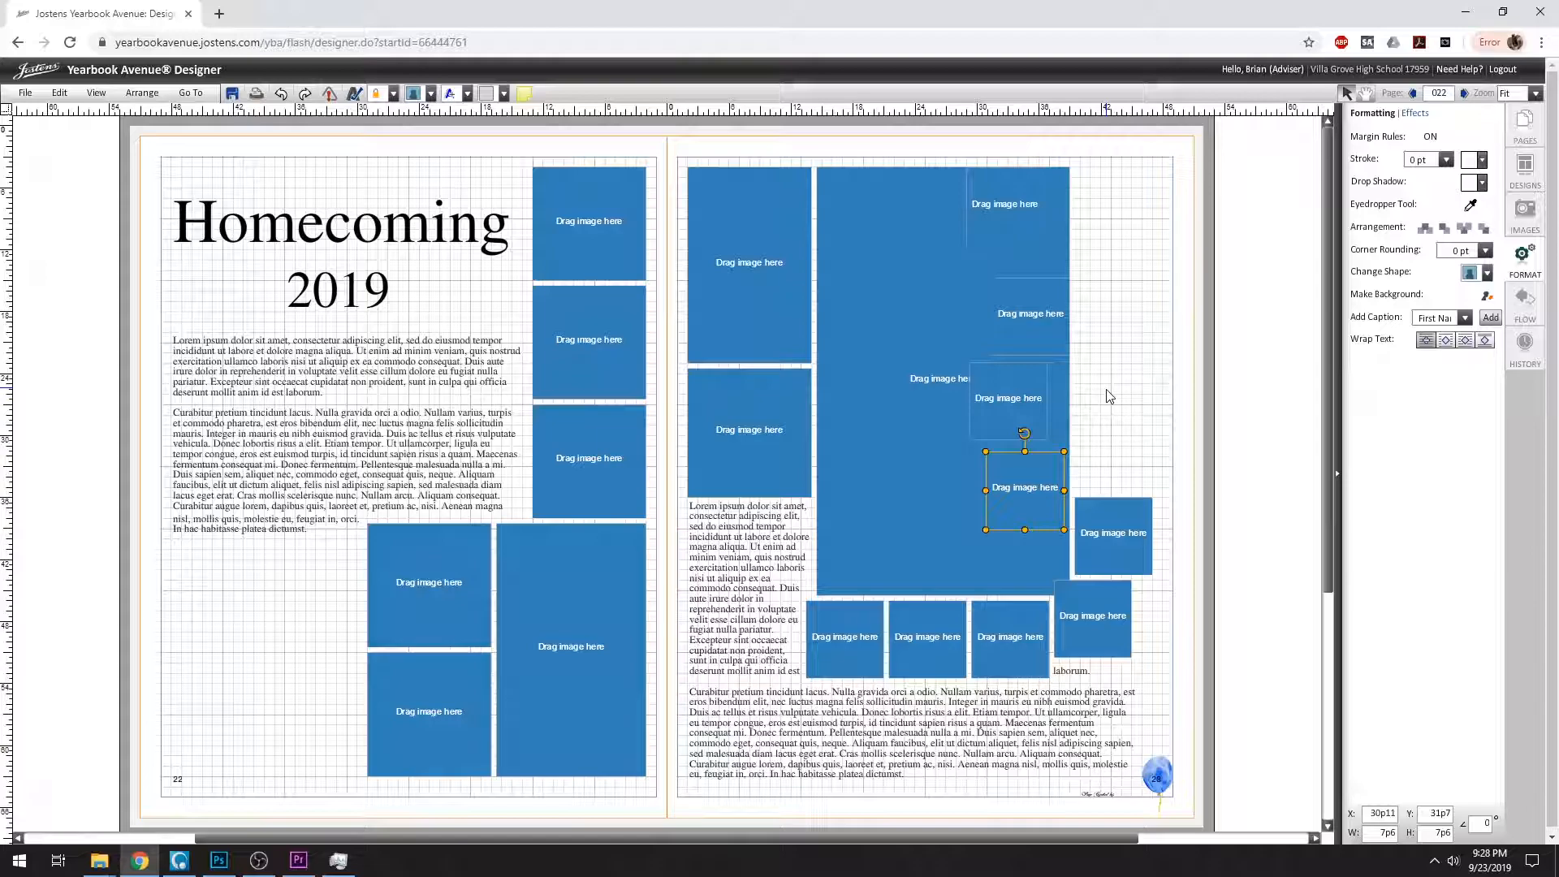
- Align the five small image boxes of page 23's column by their right edges and distribute them evenly vertically
left_click(1094, 523, "shift")
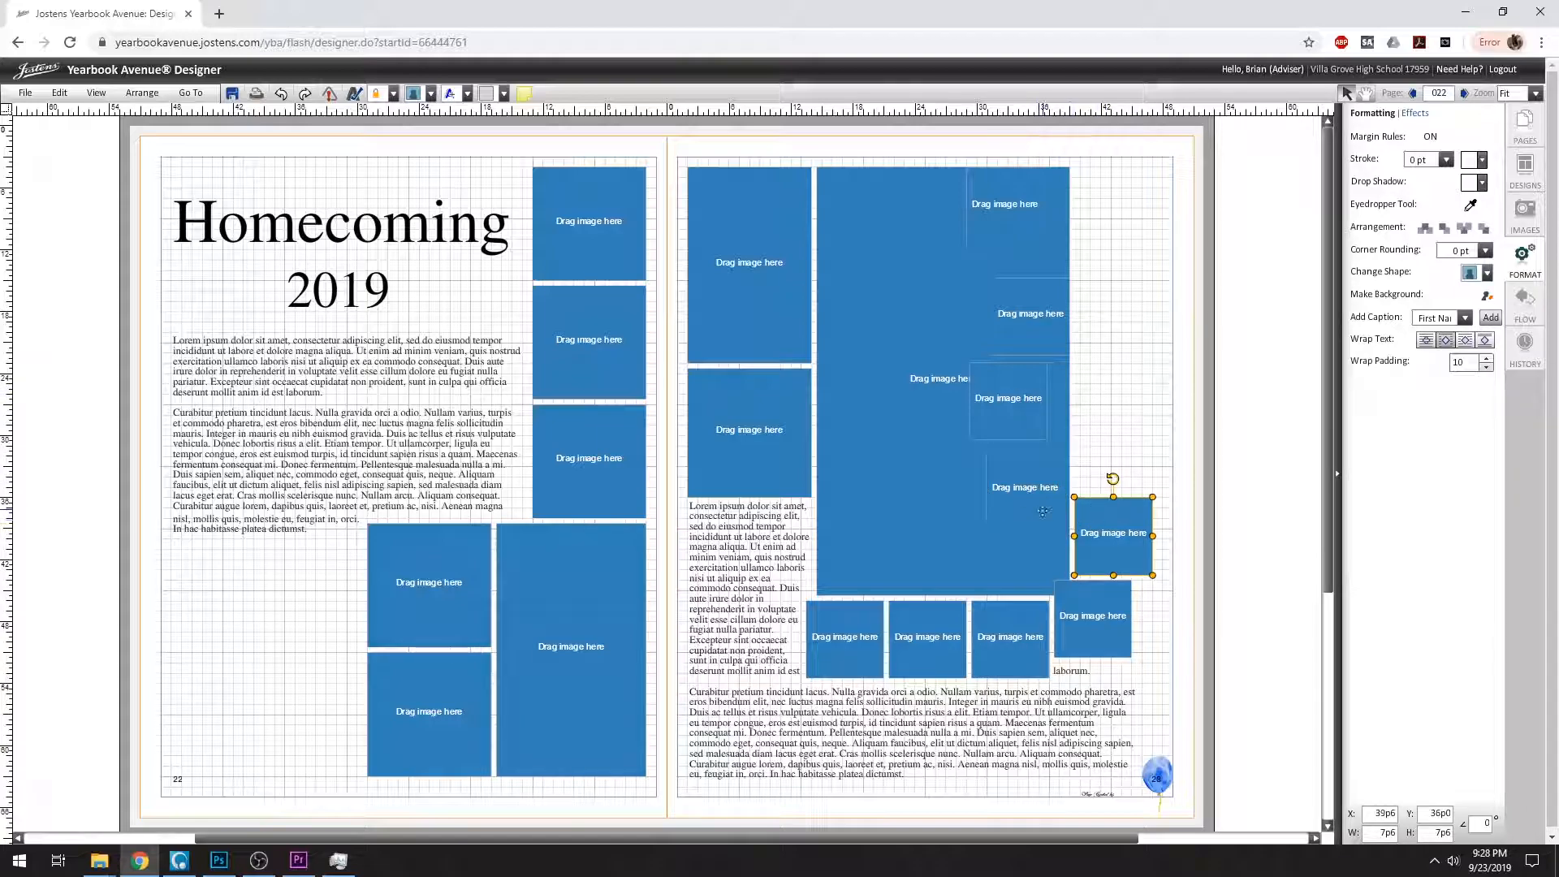
left_click(1008, 385, "shift")
left_click(1029, 309, "shift")
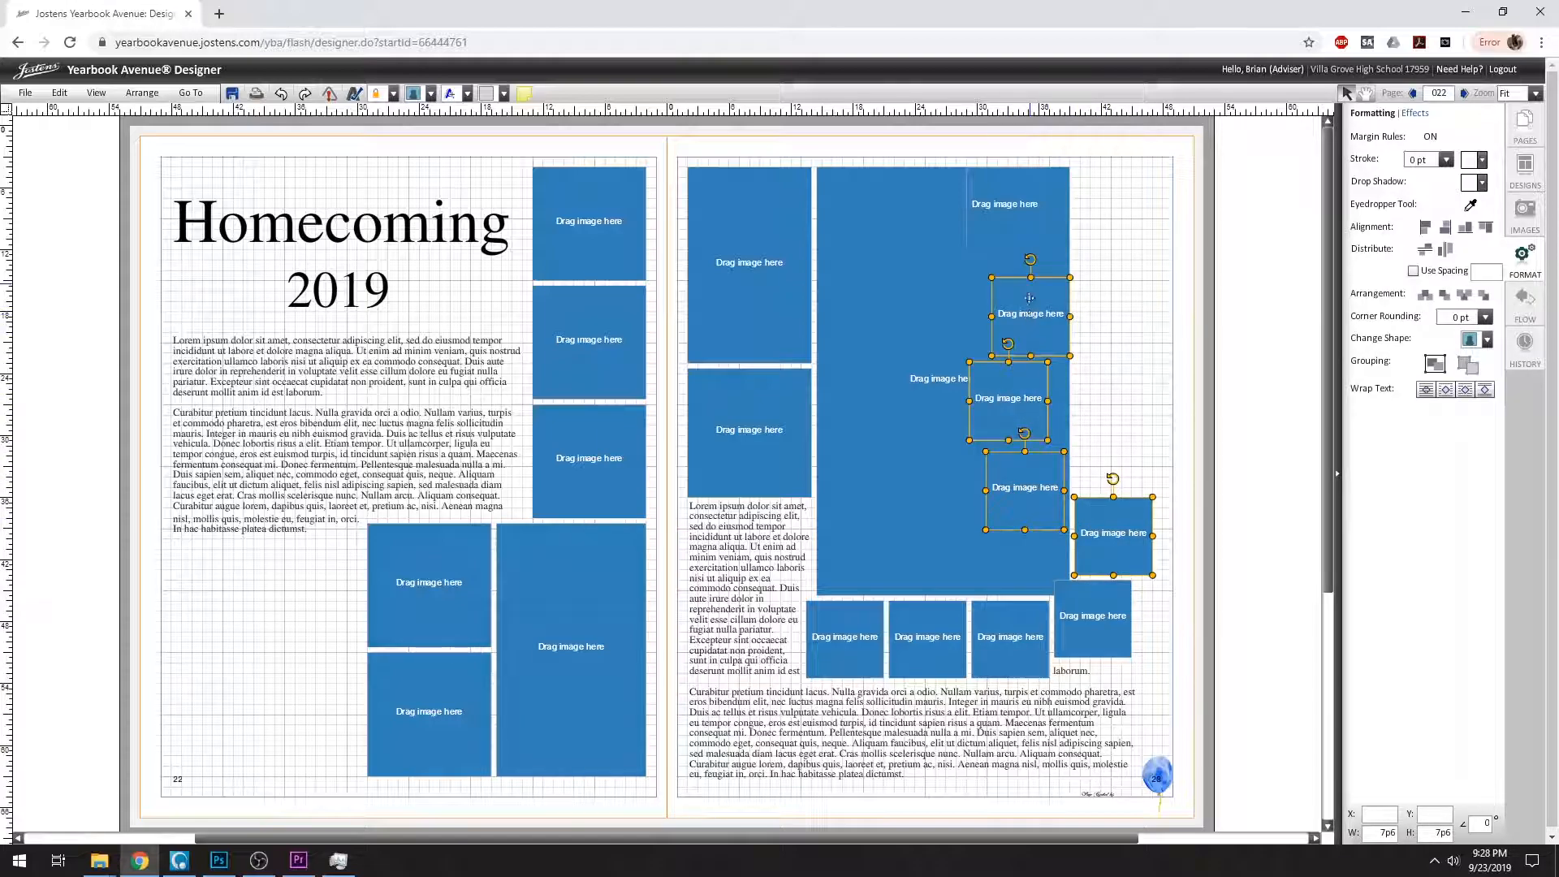
left_click(1029, 206, "shift")
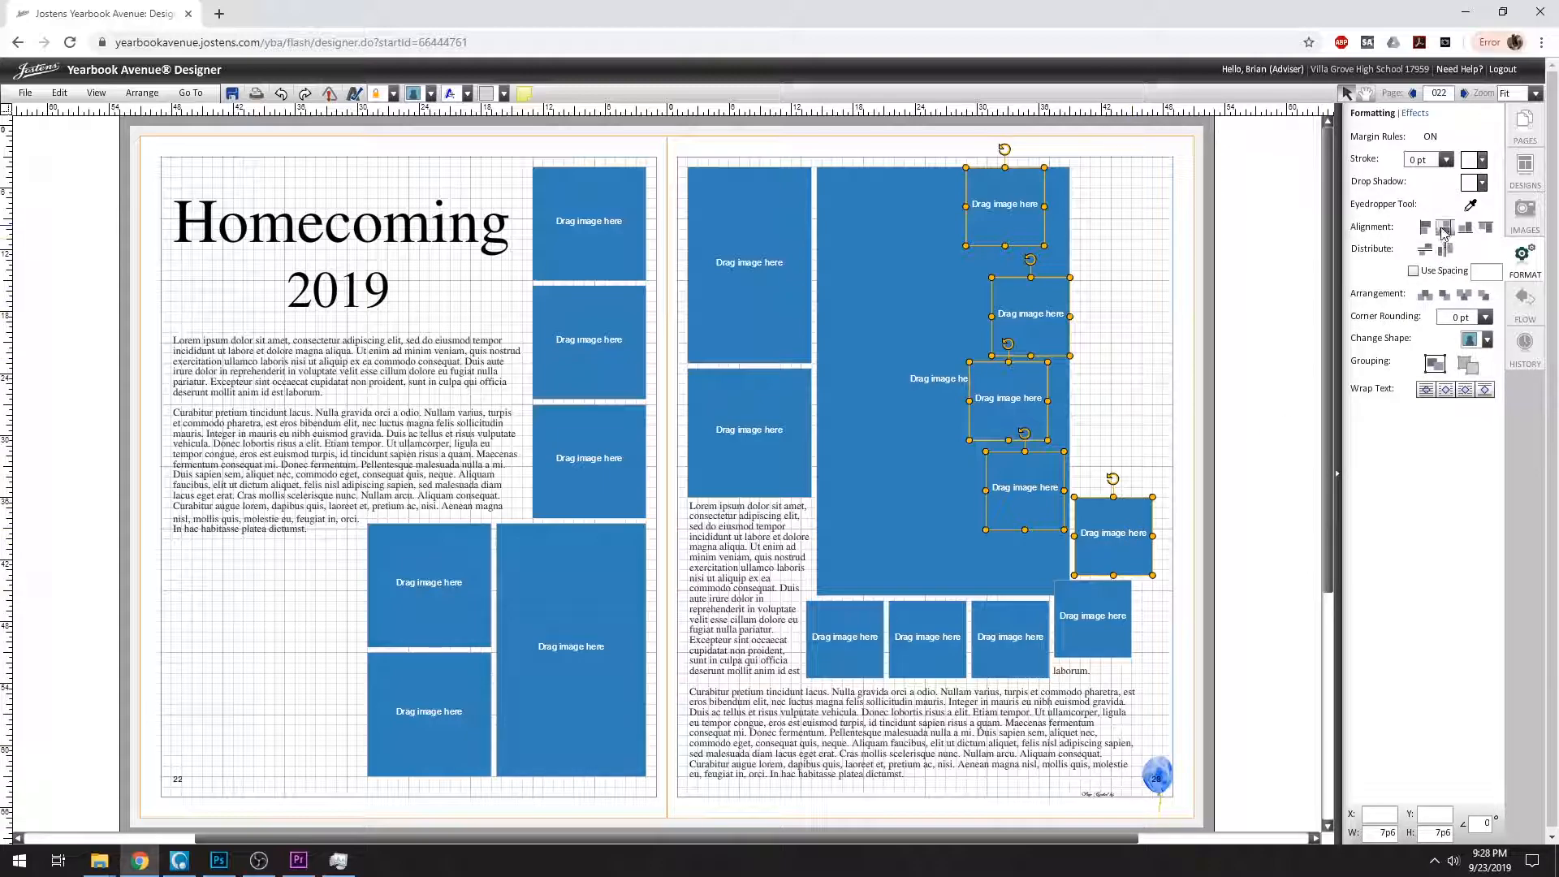
left_click(1444, 230)
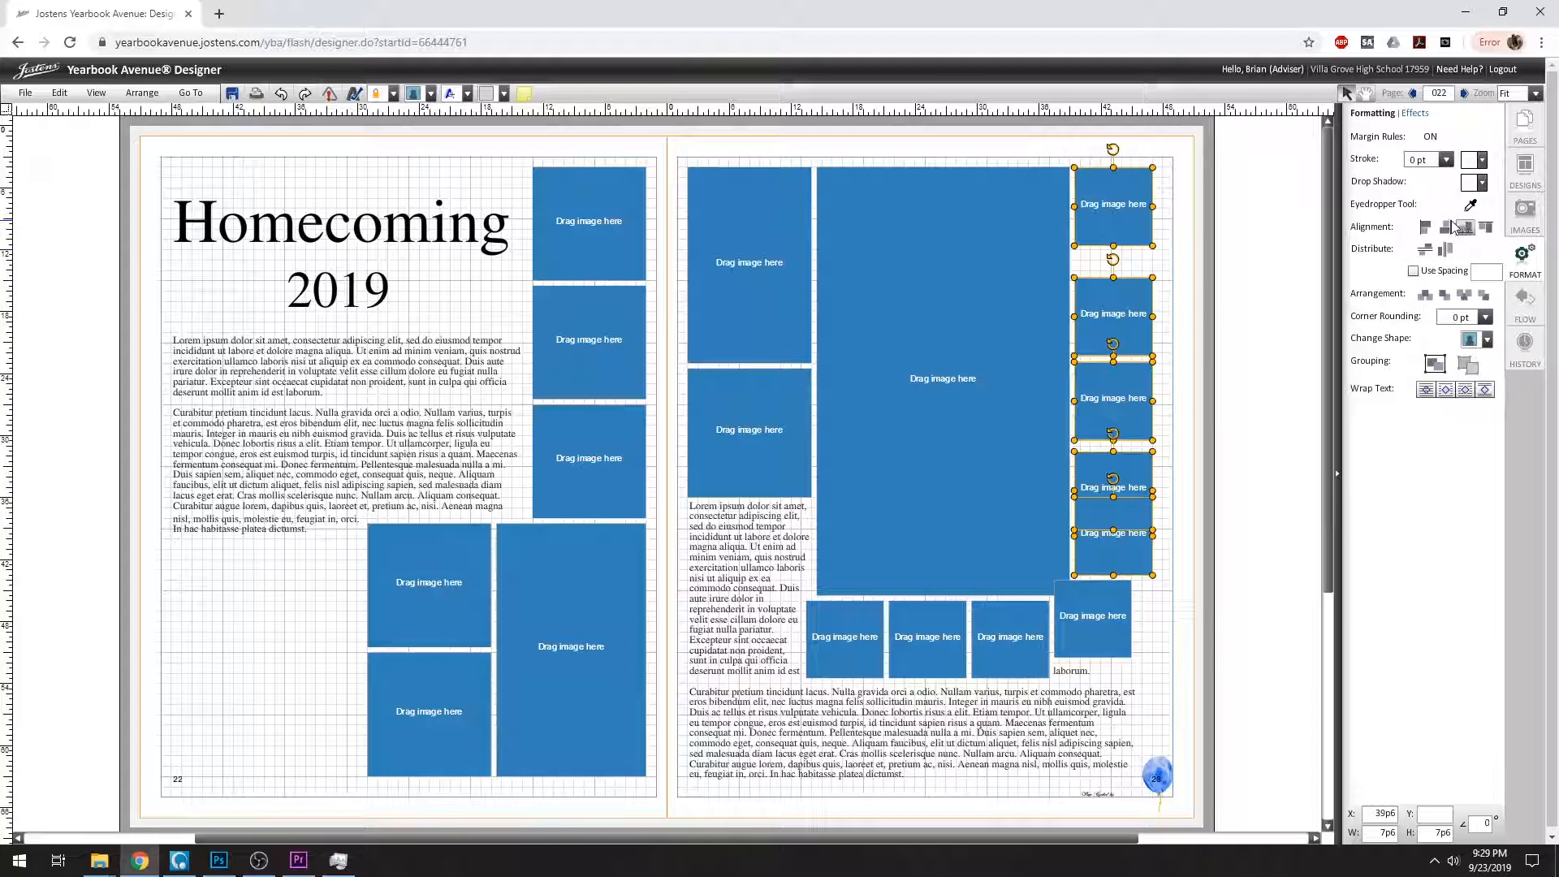
left_click(1426, 250)
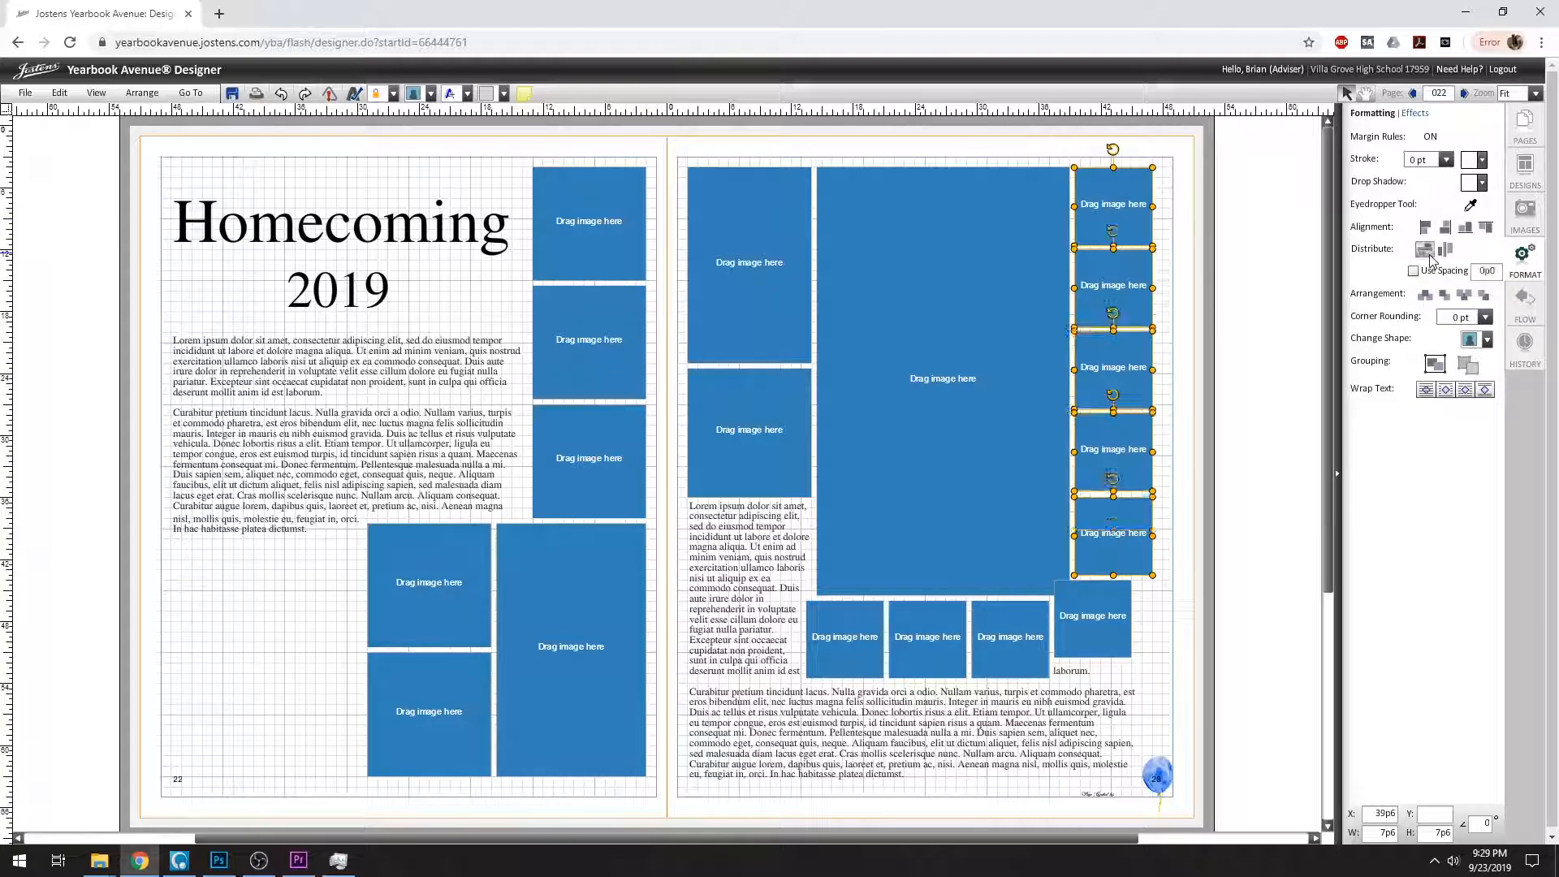
left_click(1172, 449)
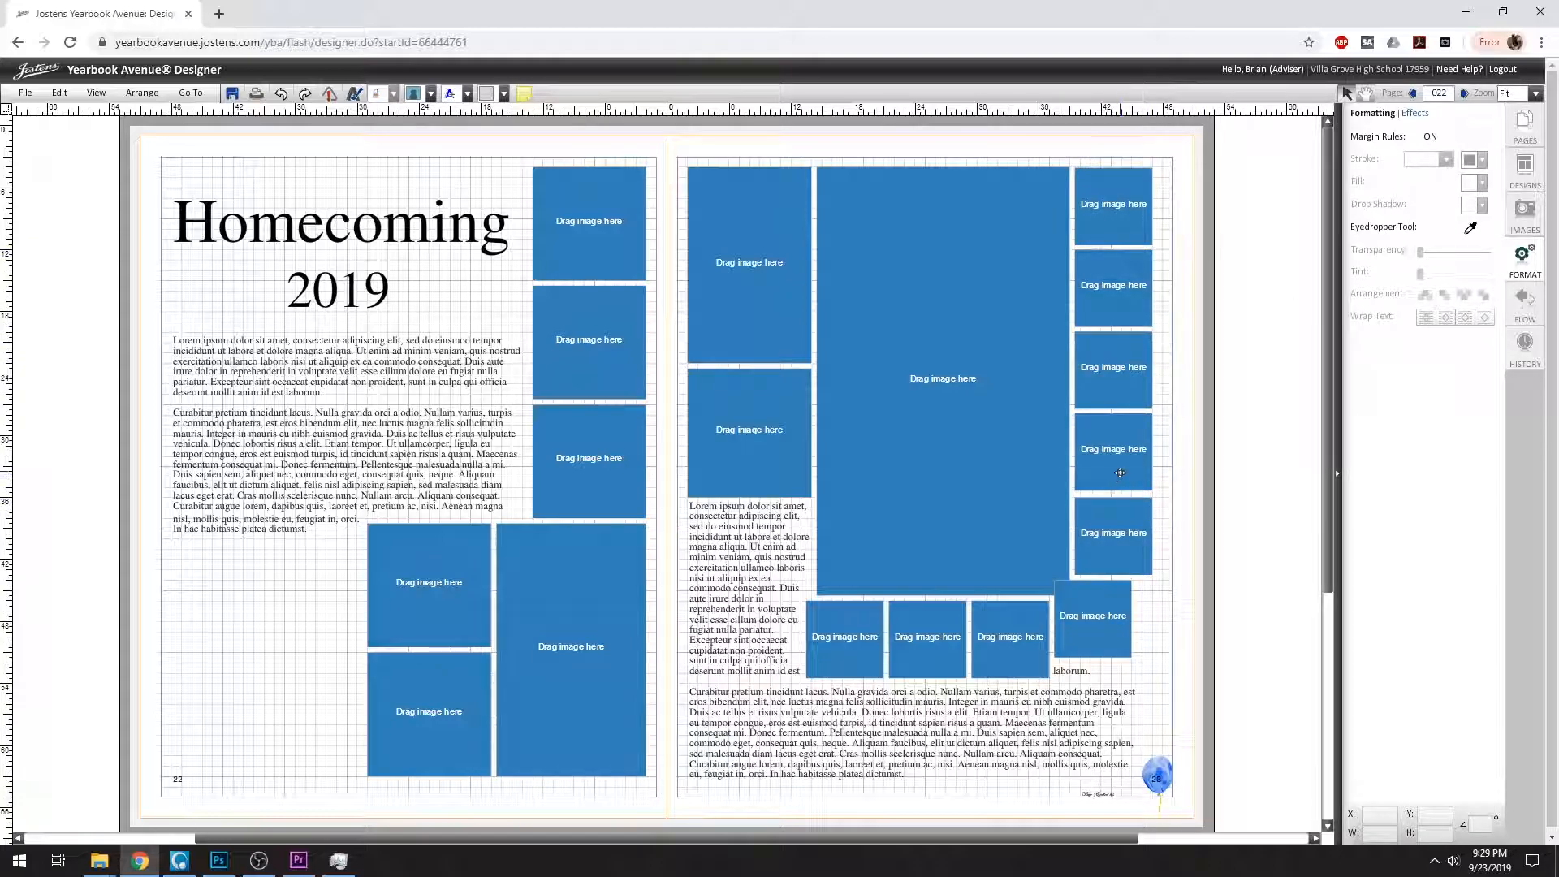
- Nudge the column's lowest small image box slightly down and redistribute all five boxes evenly vertically
left_click(1120, 542)
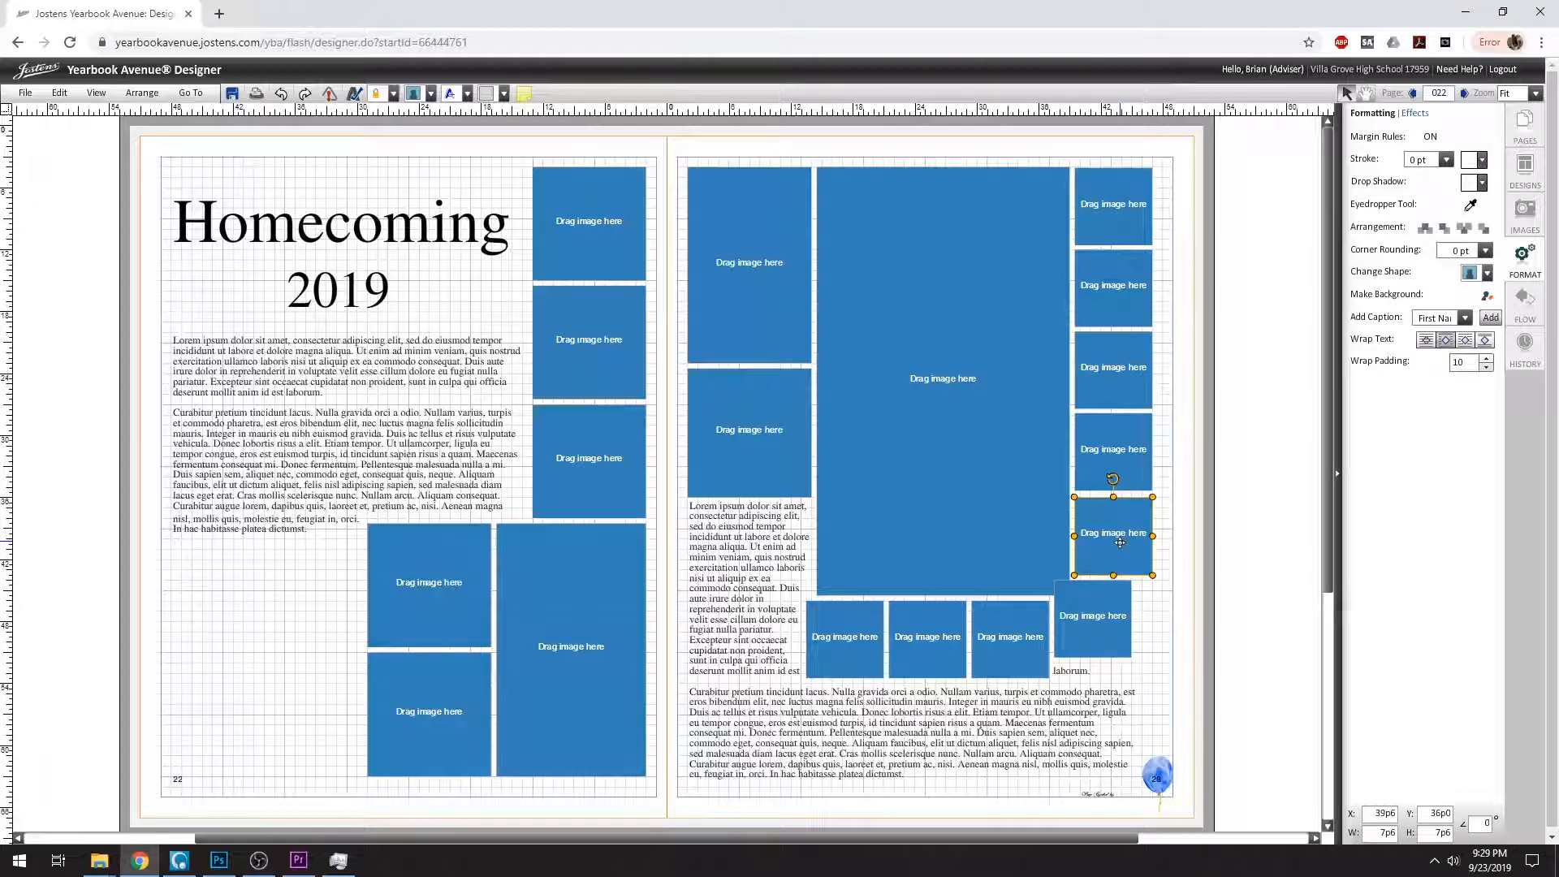
key("Down")
left_click(1124, 451, "shift")
left_click(1121, 396, "shift")
left_click(1121, 290, "shift")
left_click(1119, 196, "shift")
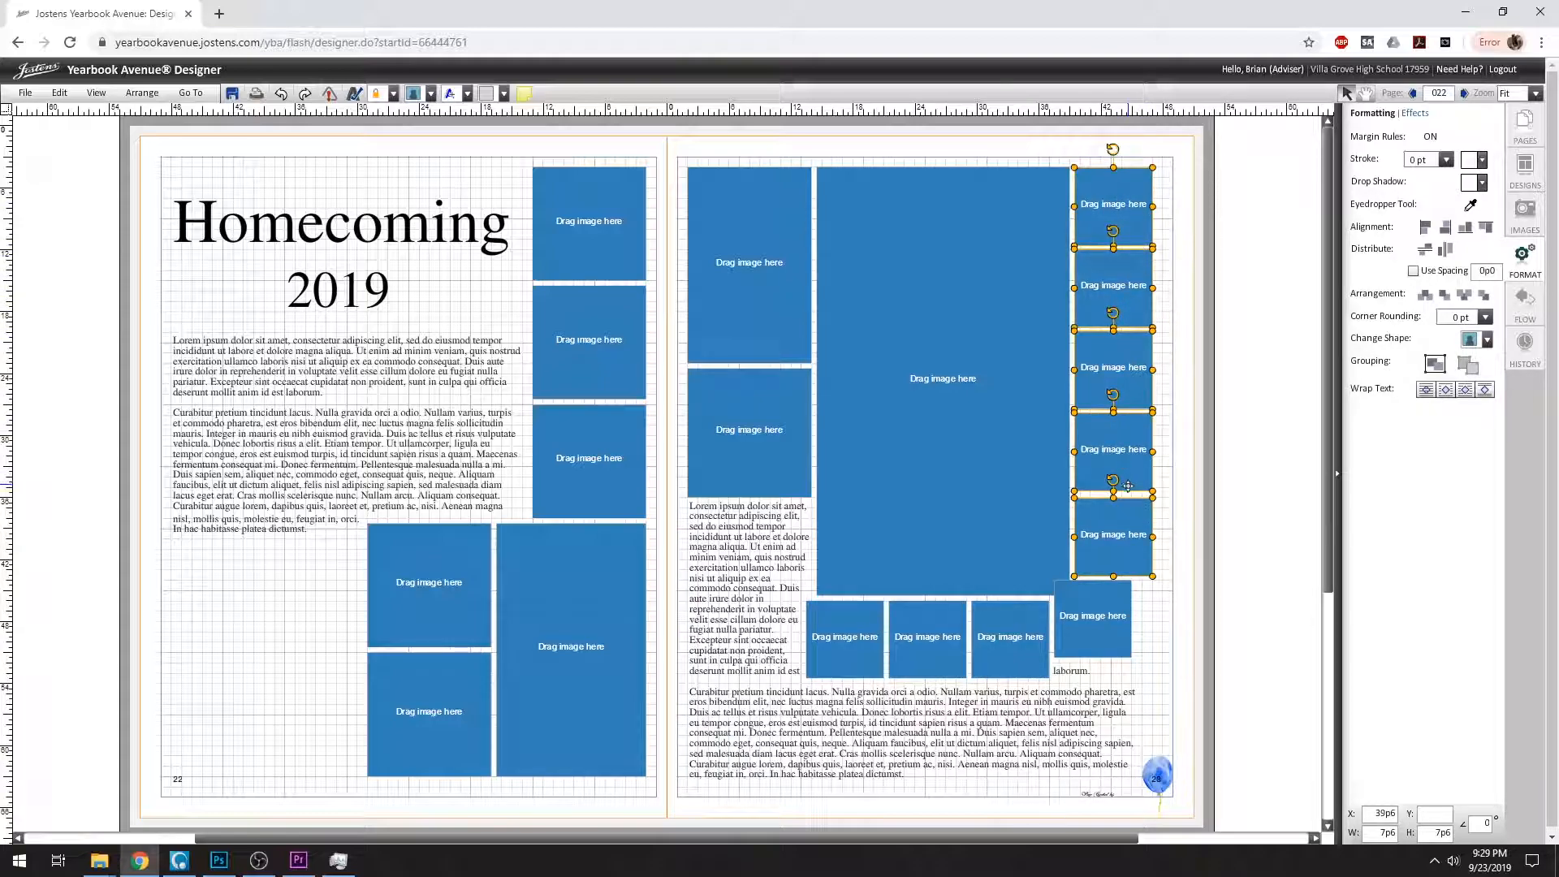
left_click(1423, 252)
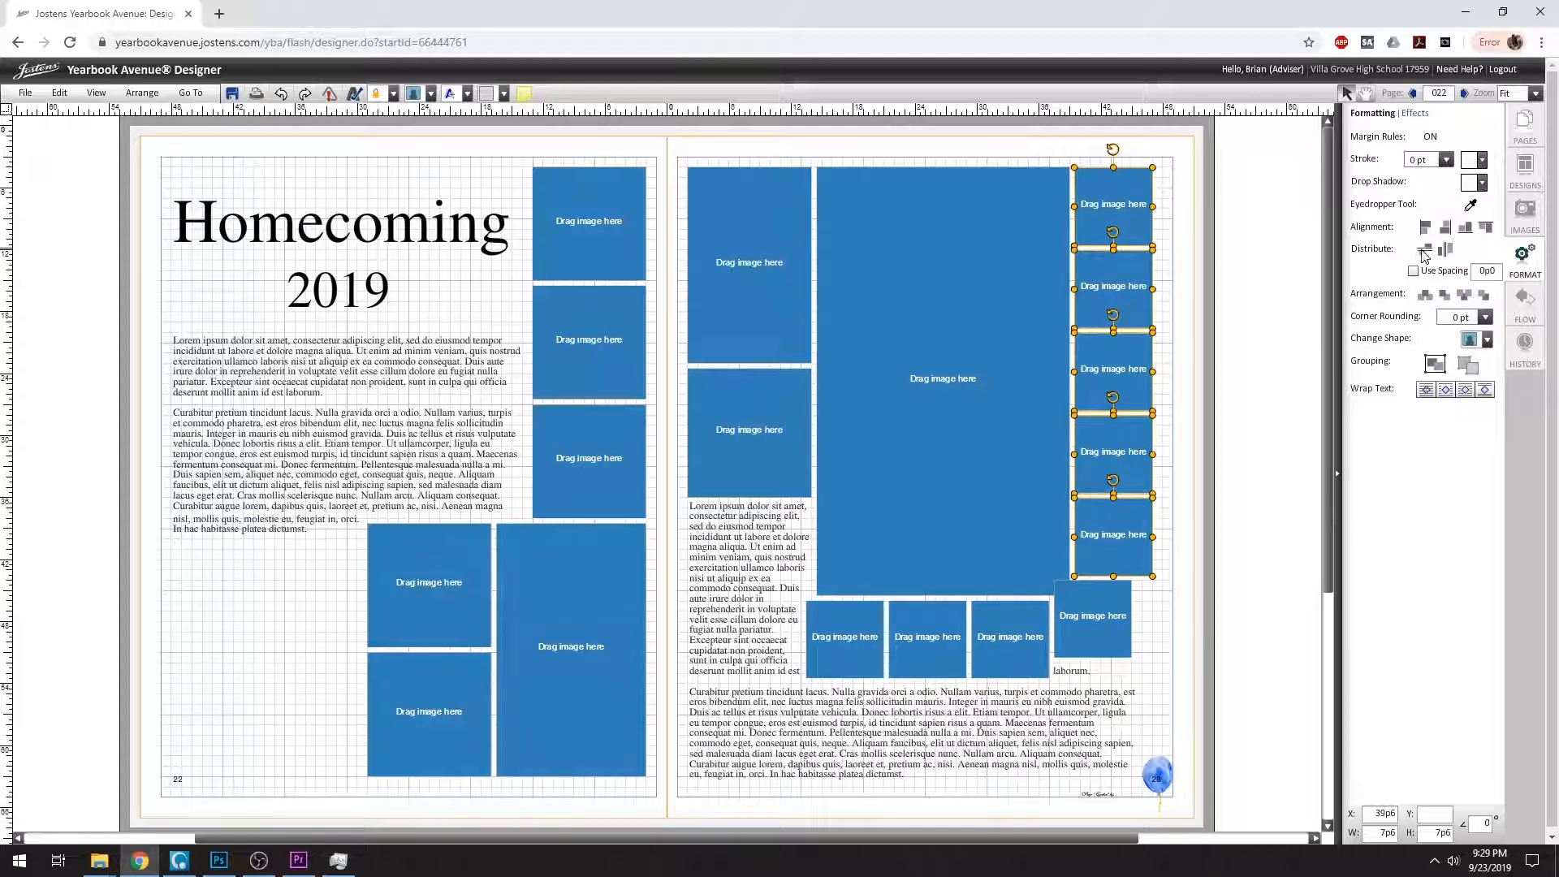
left_click(1210, 304)
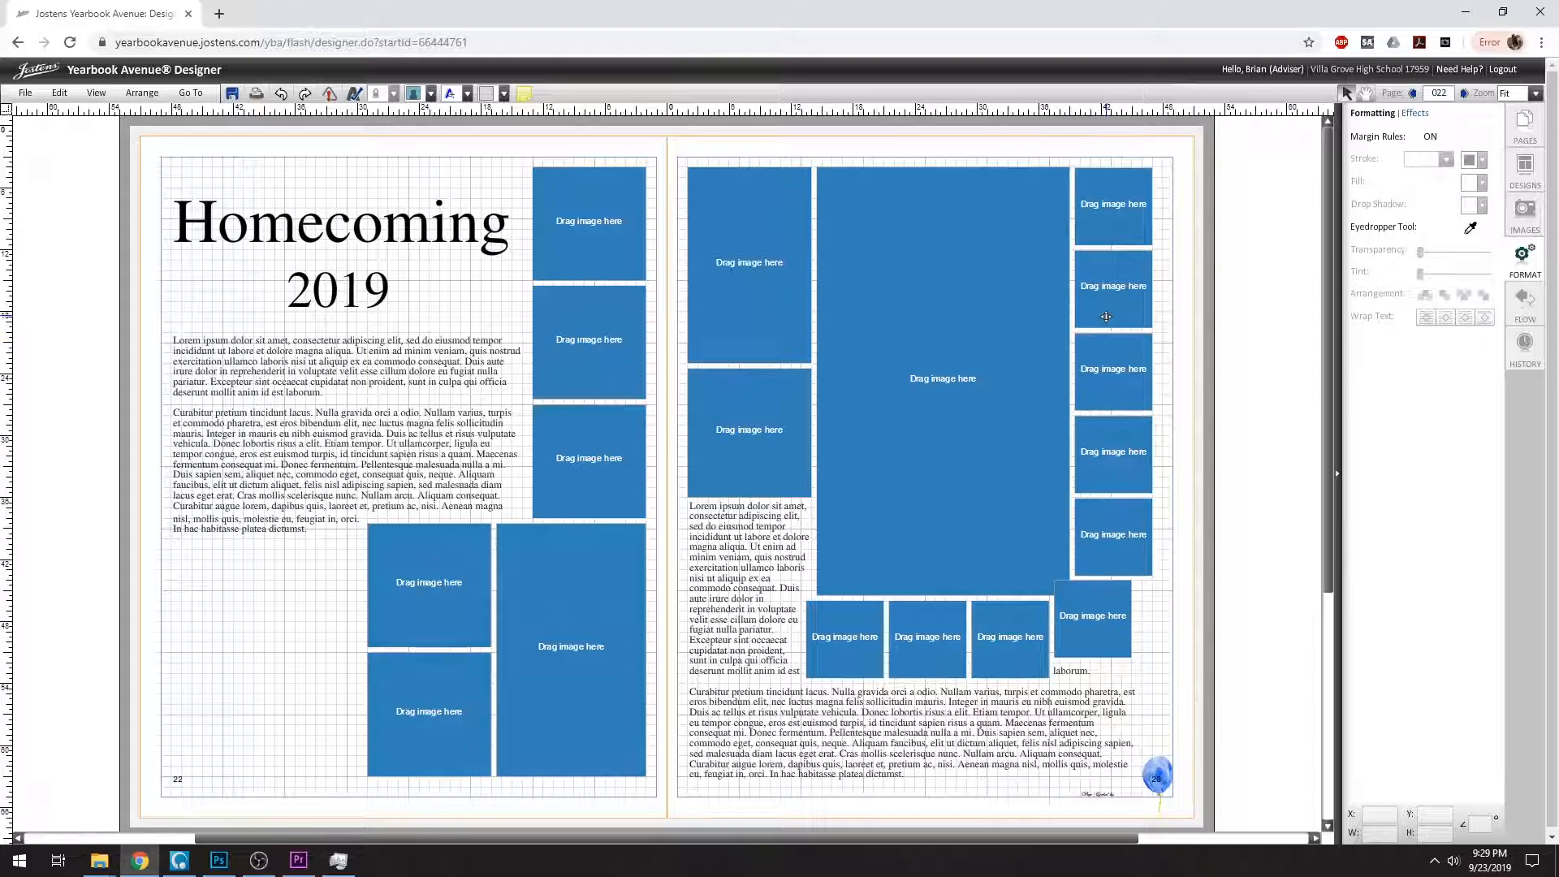
- Place the stone archway photo from the Yearbook image library into the large image box on page 23
left_click(1047, 332)
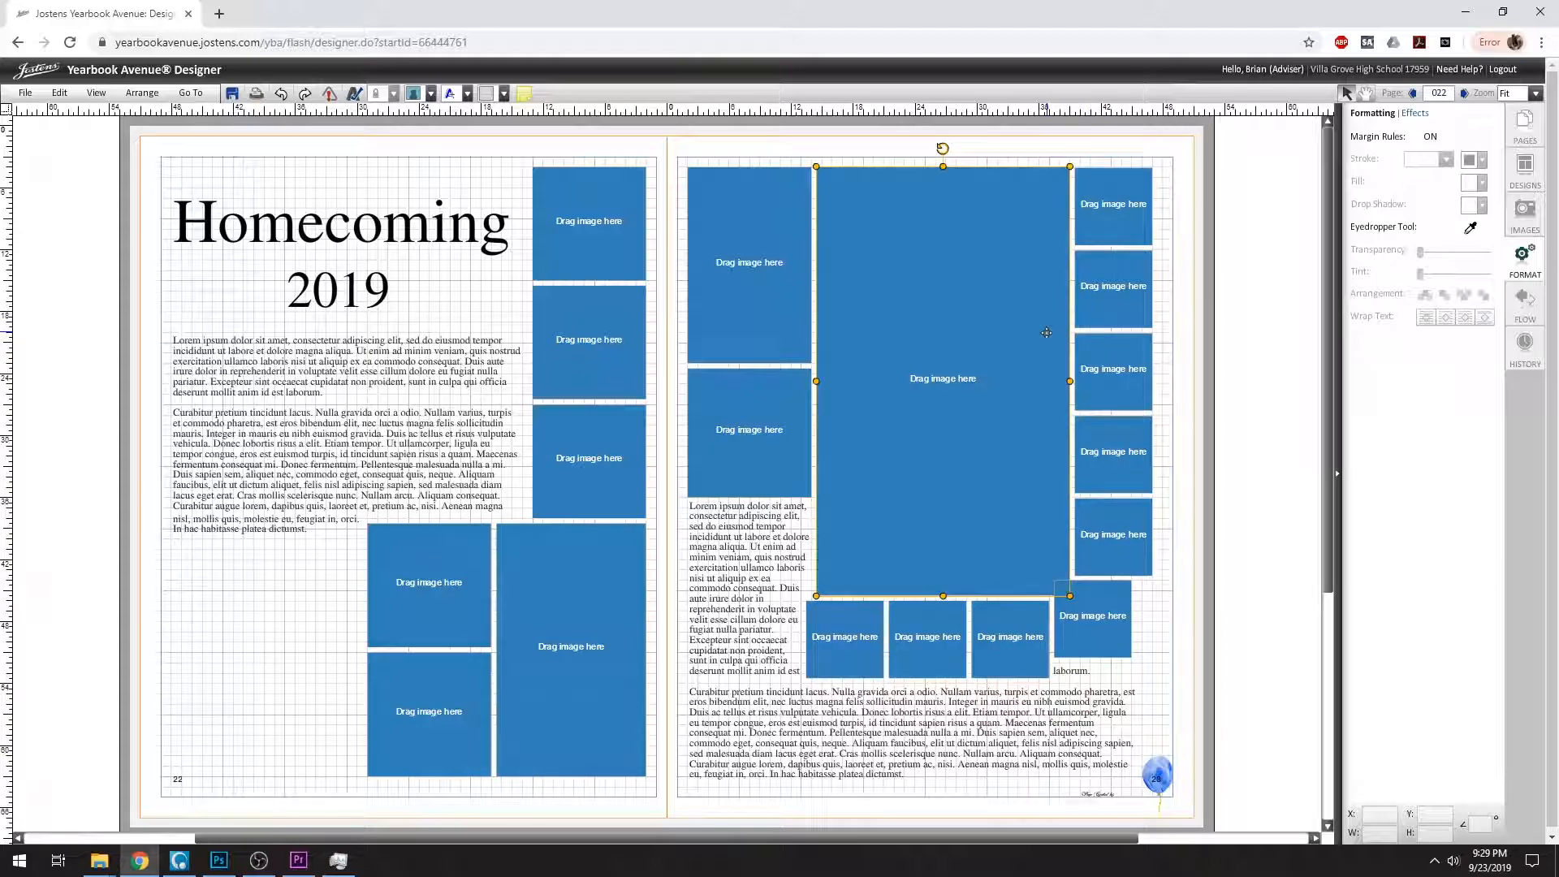
left_click(1520, 234)
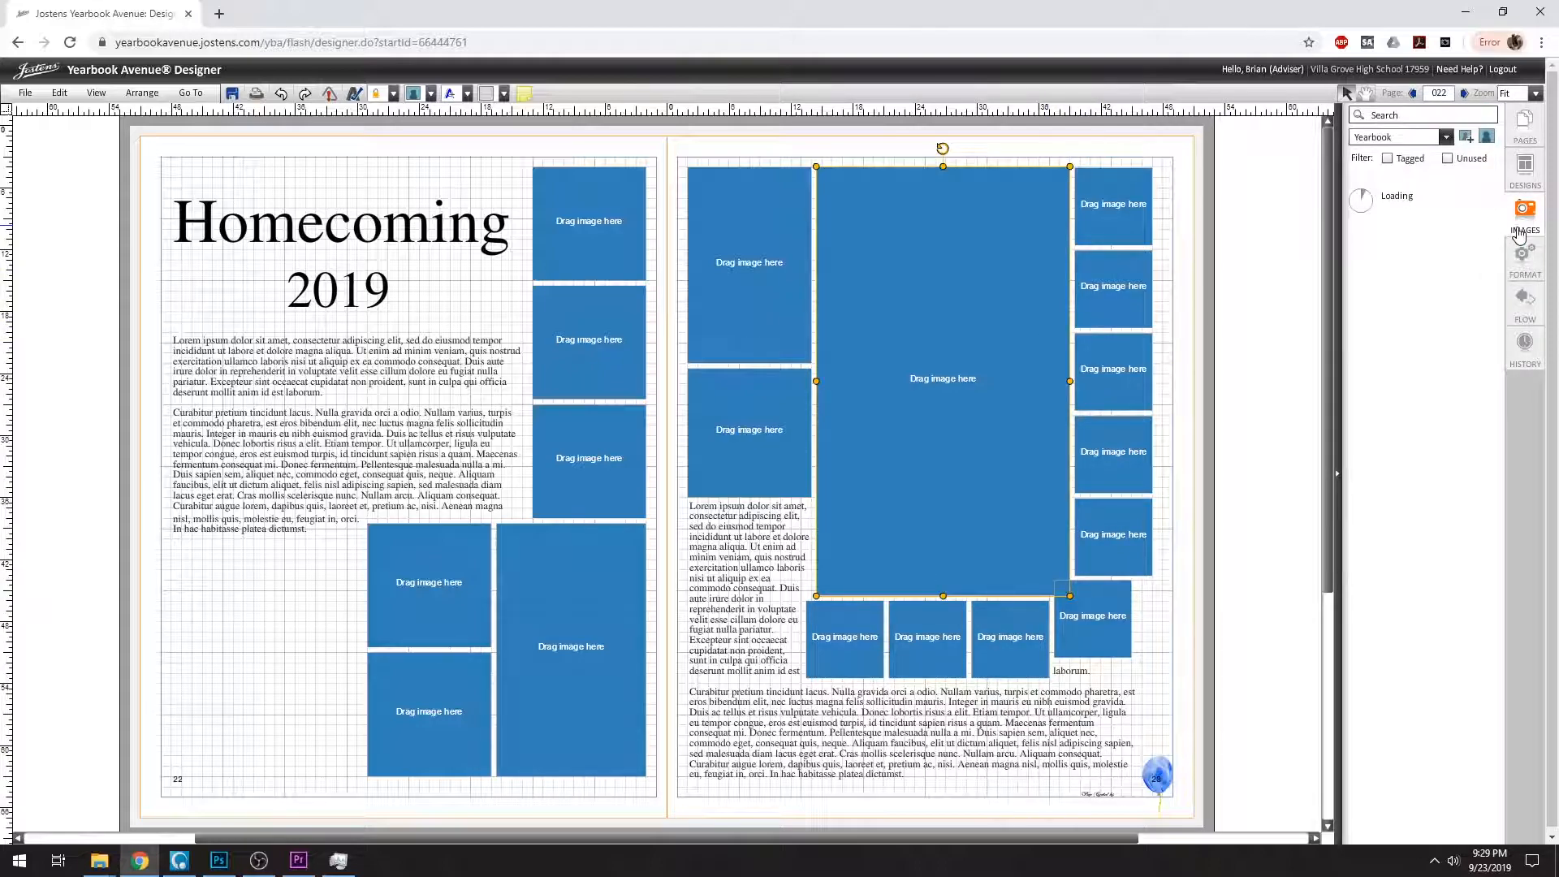
left_click_drag(1378, 234, 936, 398)
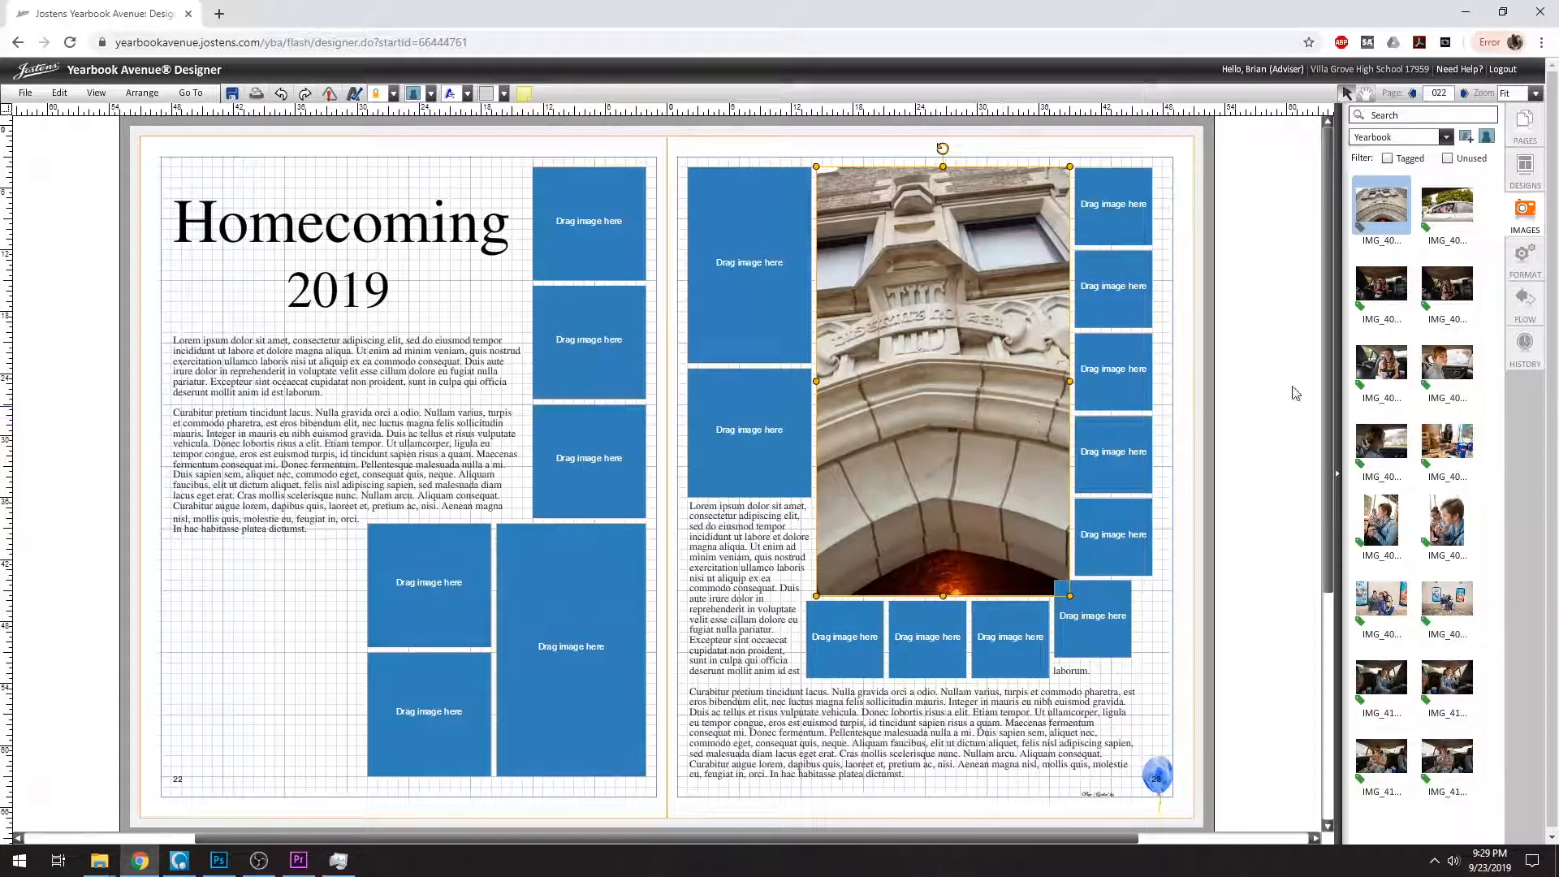
- Try a 9 pt stroke around the large archway photo and remove it again
left_click(1524, 258)
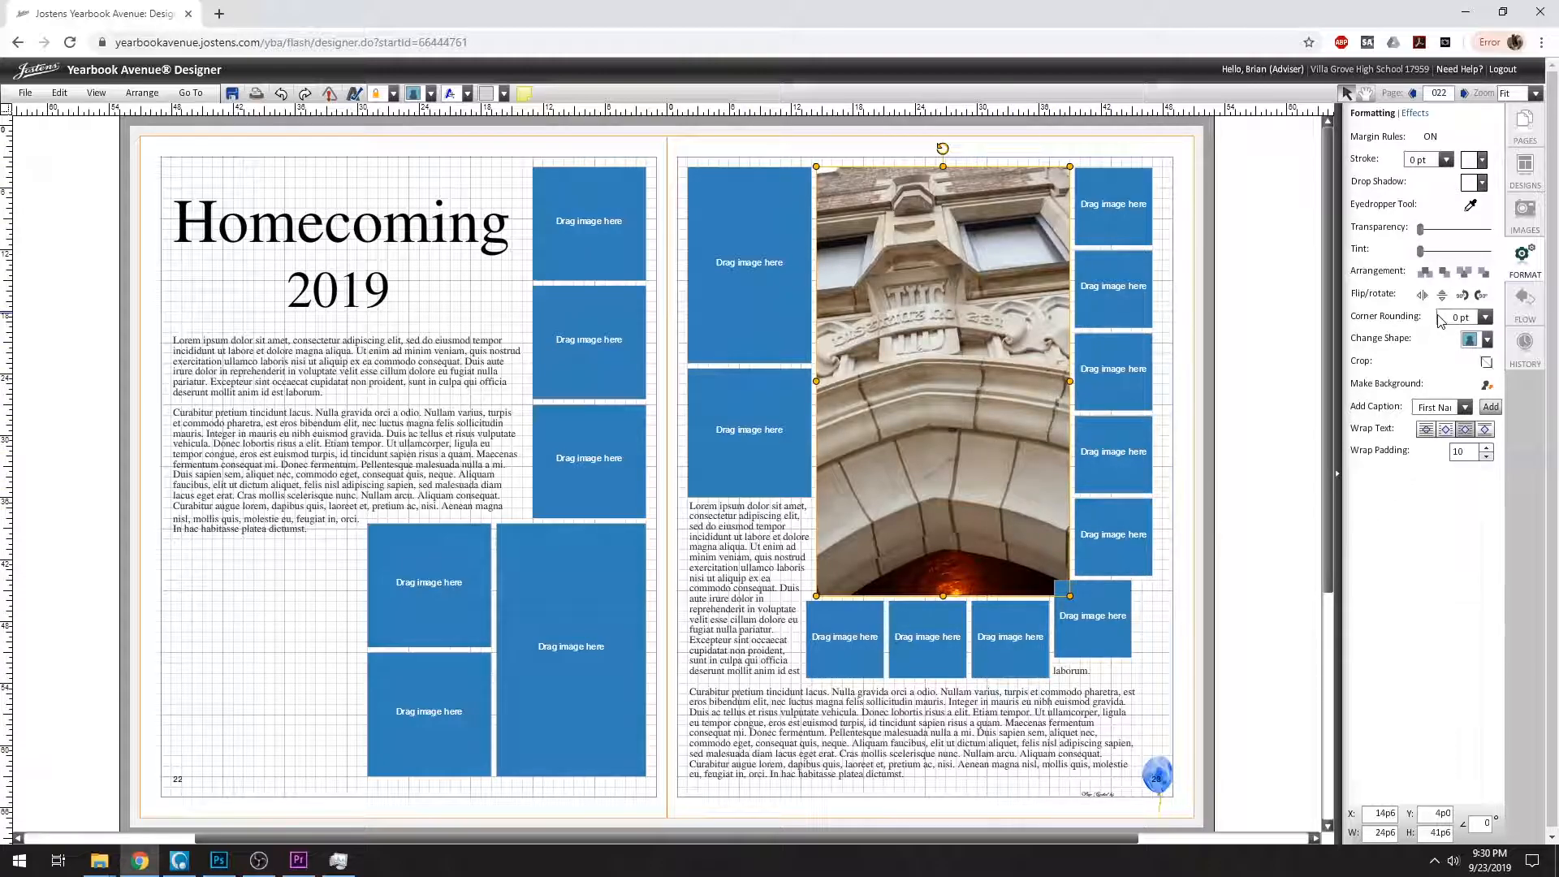
left_click(1447, 159)
scroll(1430, 244, "down", 3)
left_click(1423, 245)
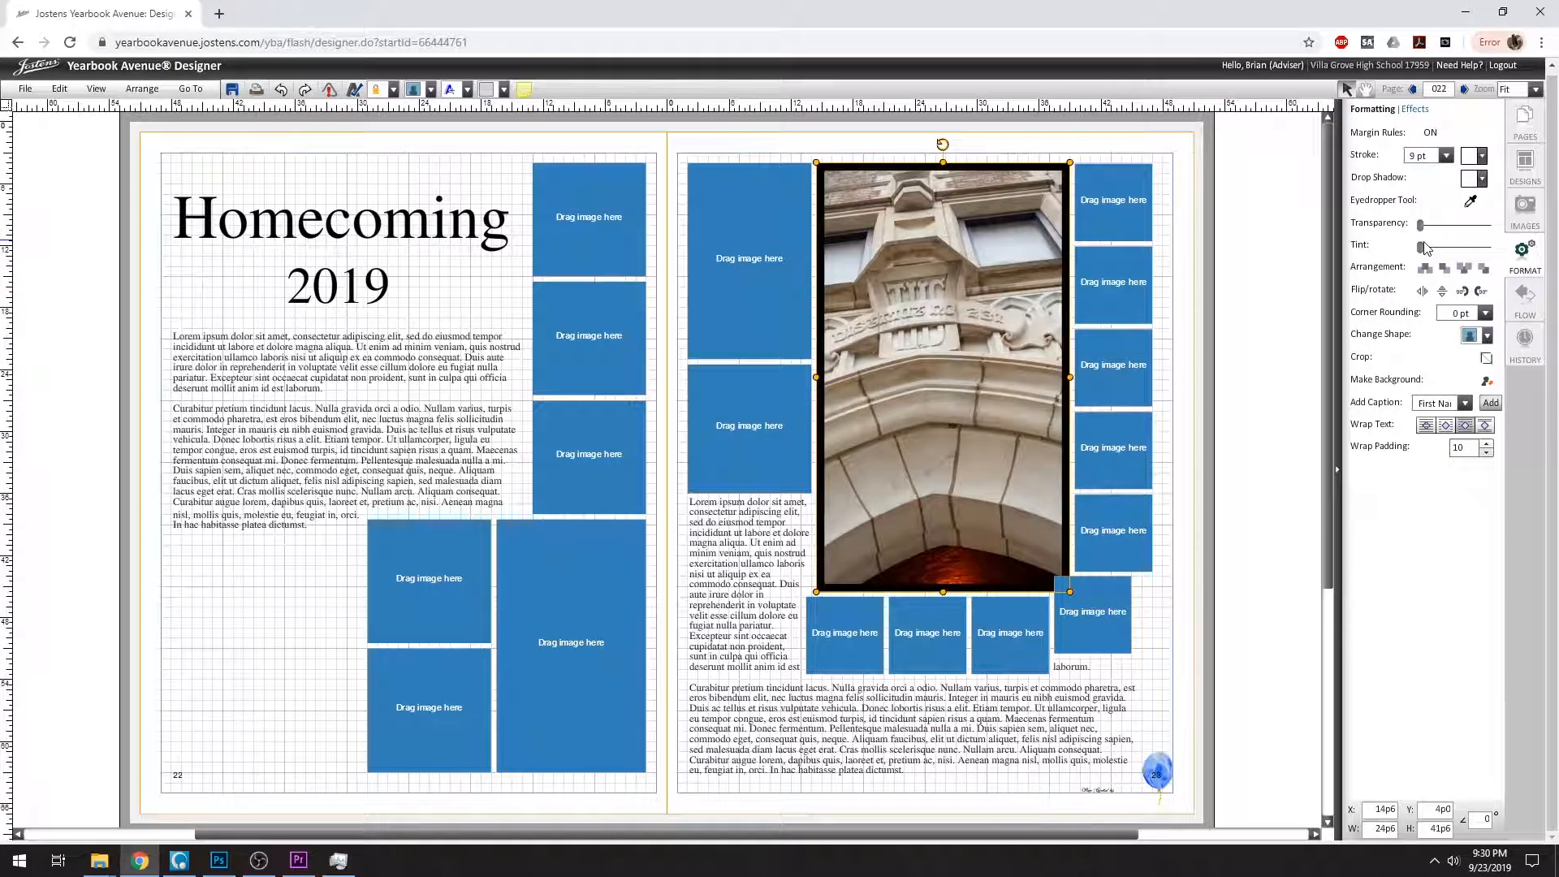
left_click(1419, 160)
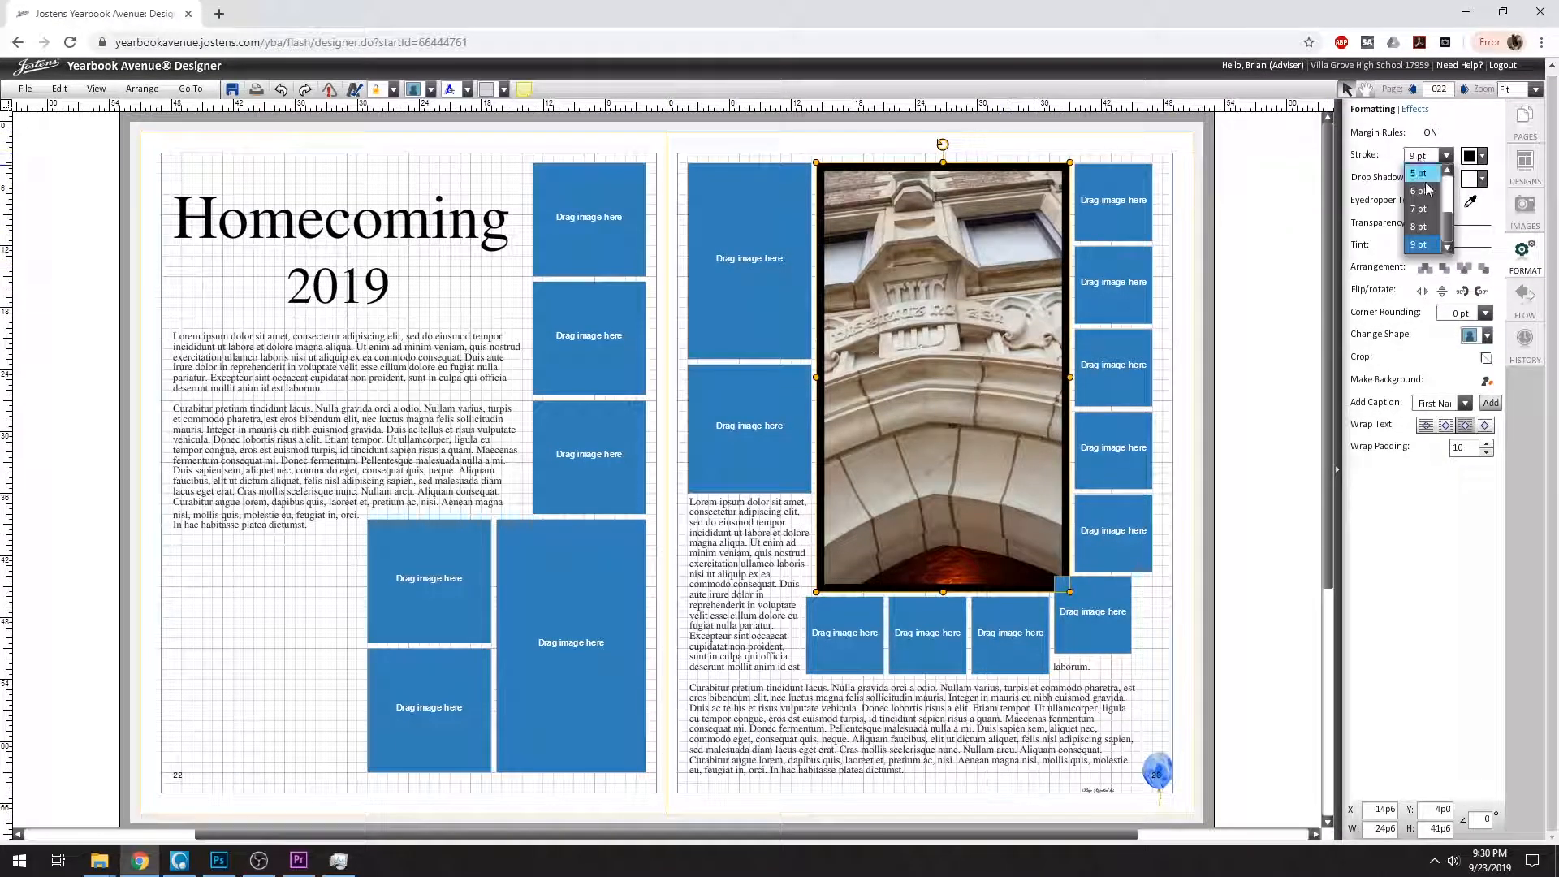
left_click(1427, 181)
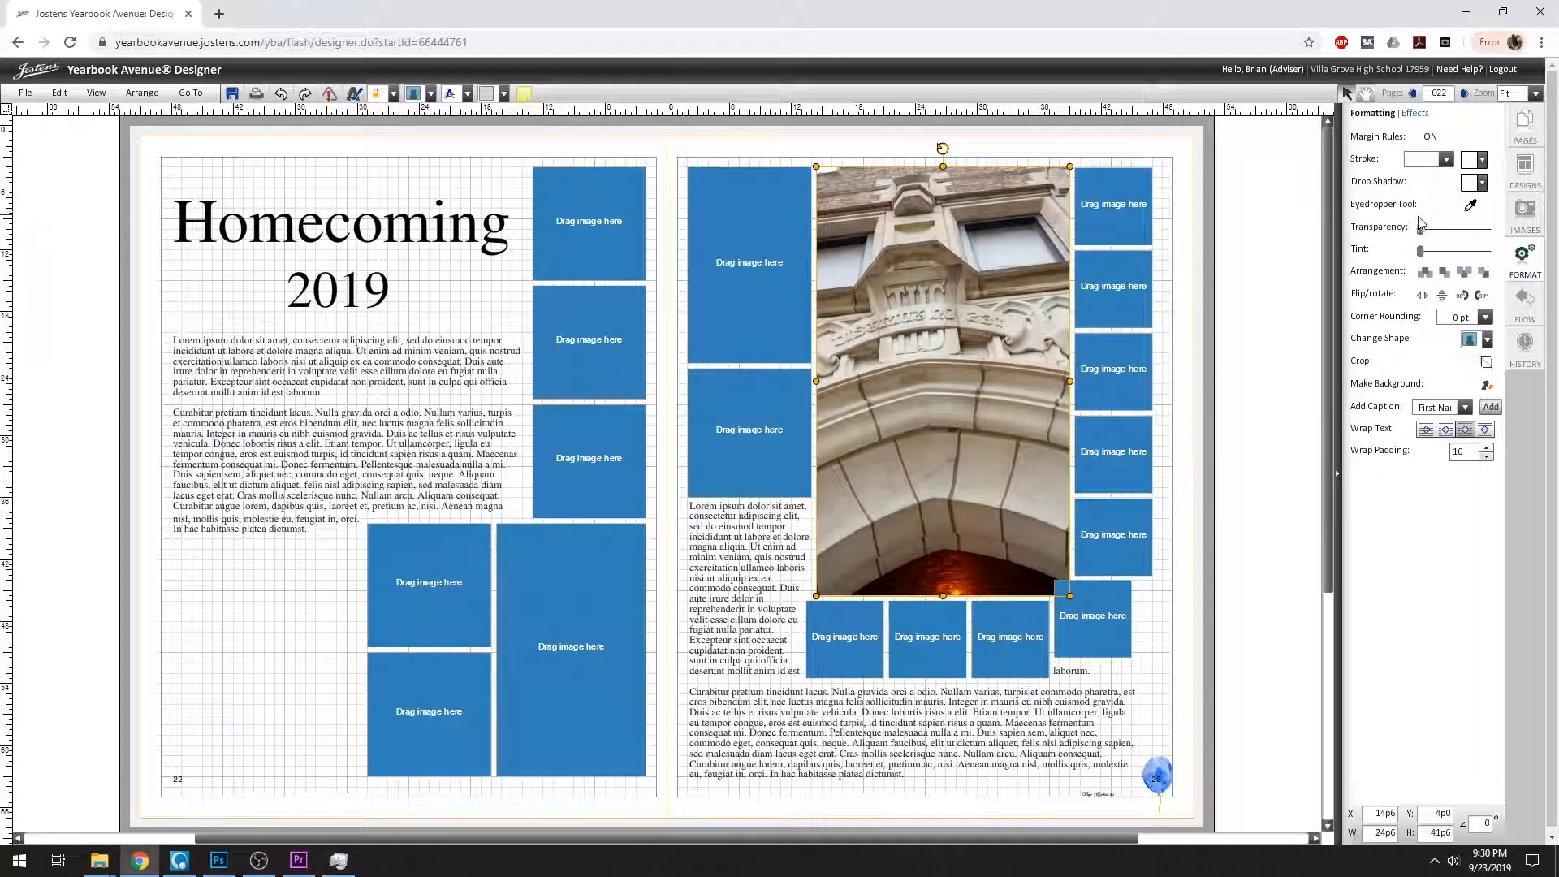
- Try a black drop shadow and a higher transparency on the archway photo, and restore both settings
left_click(1480, 186)
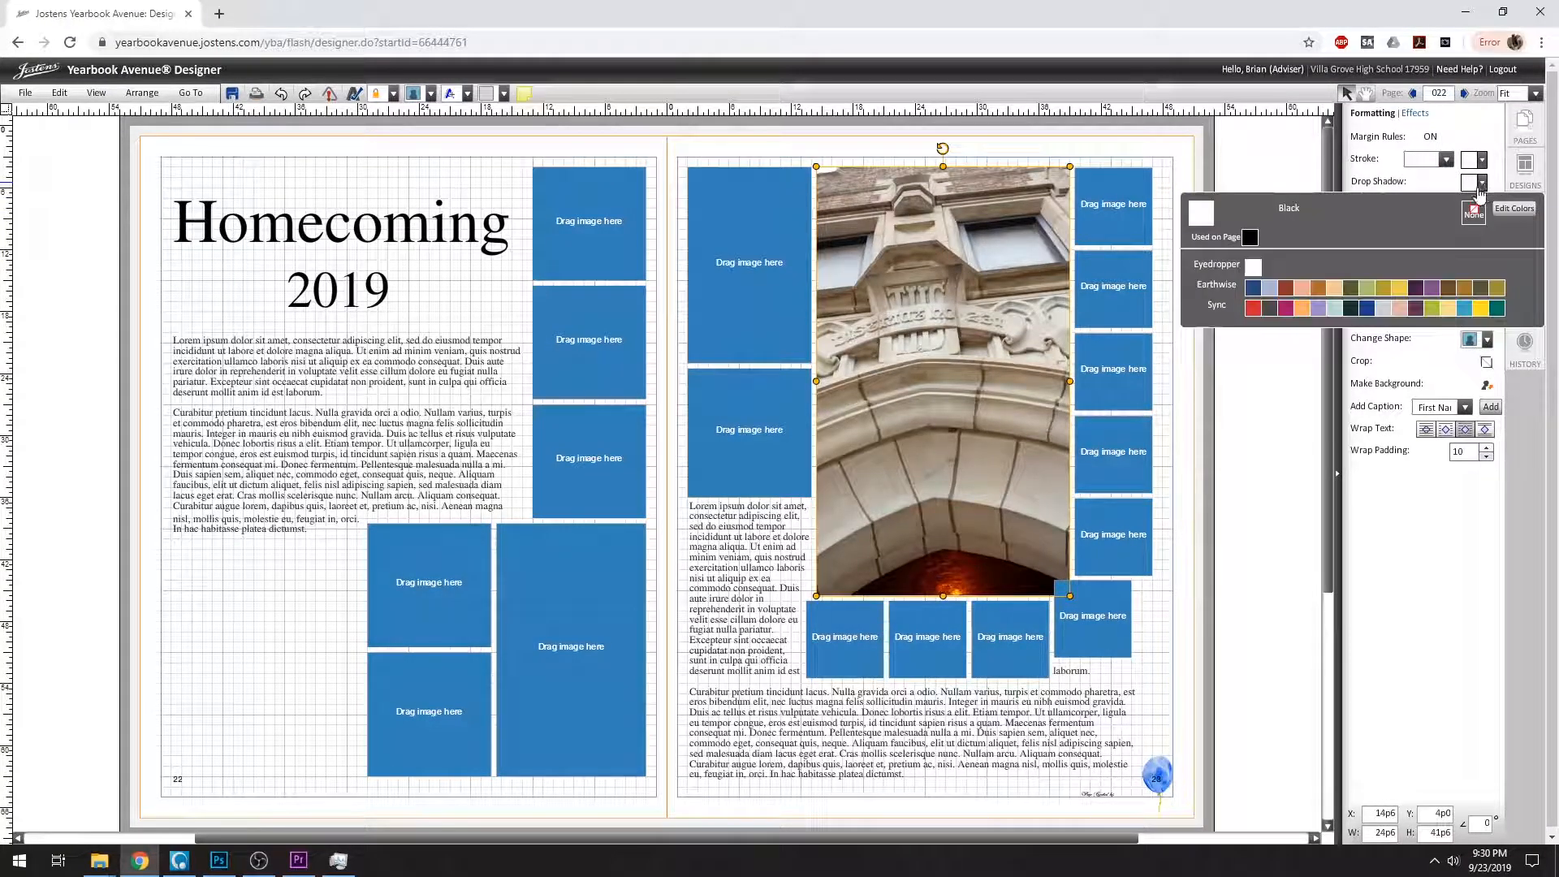
left_click(1250, 237)
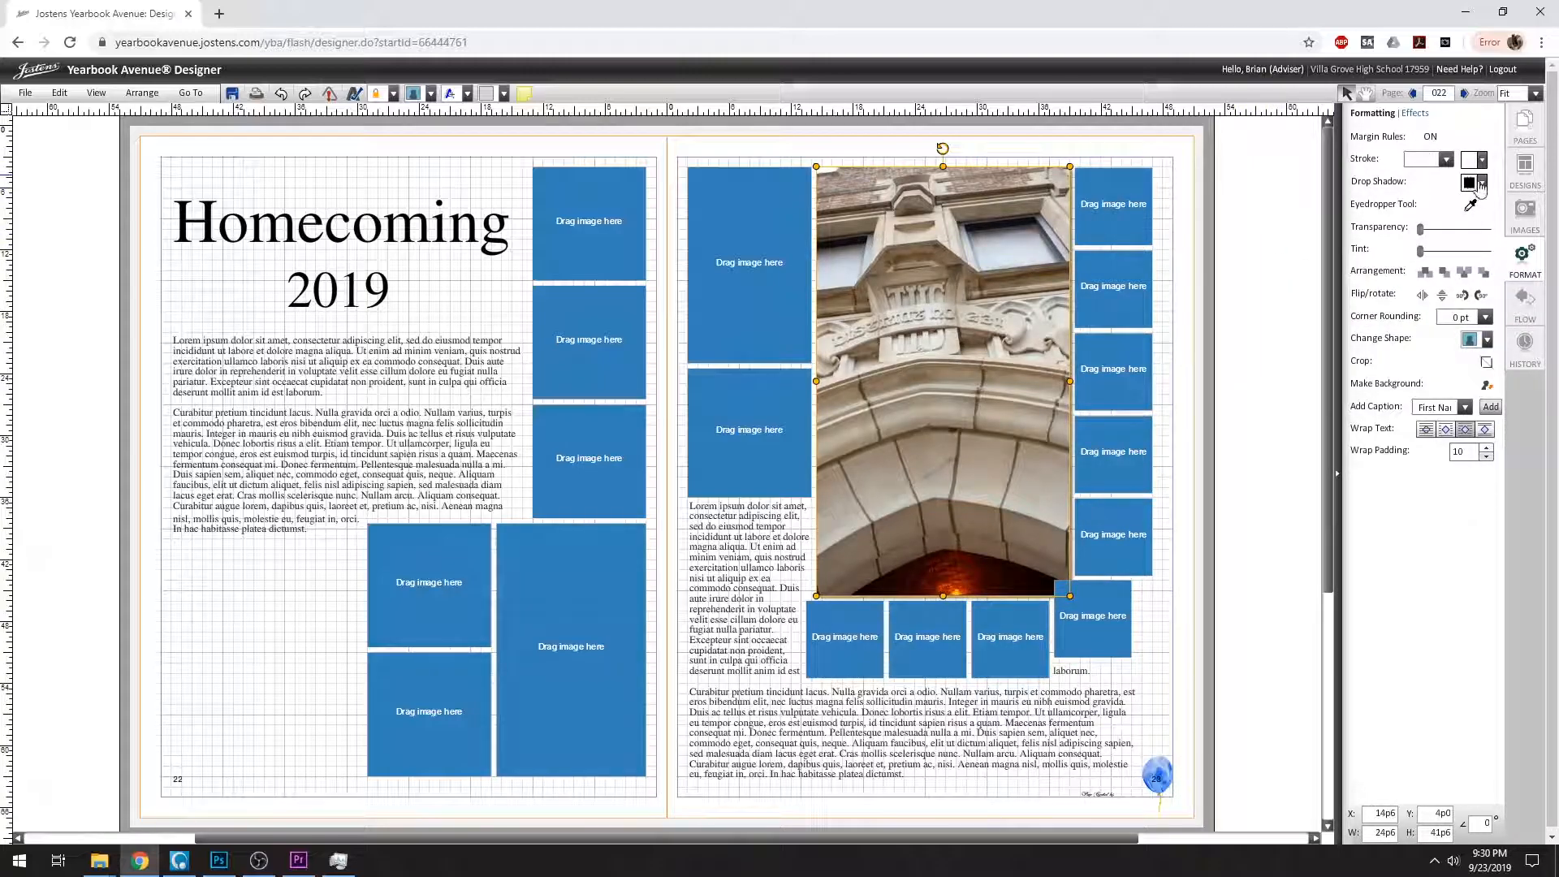
left_click(1482, 184)
left_click(1480, 212)
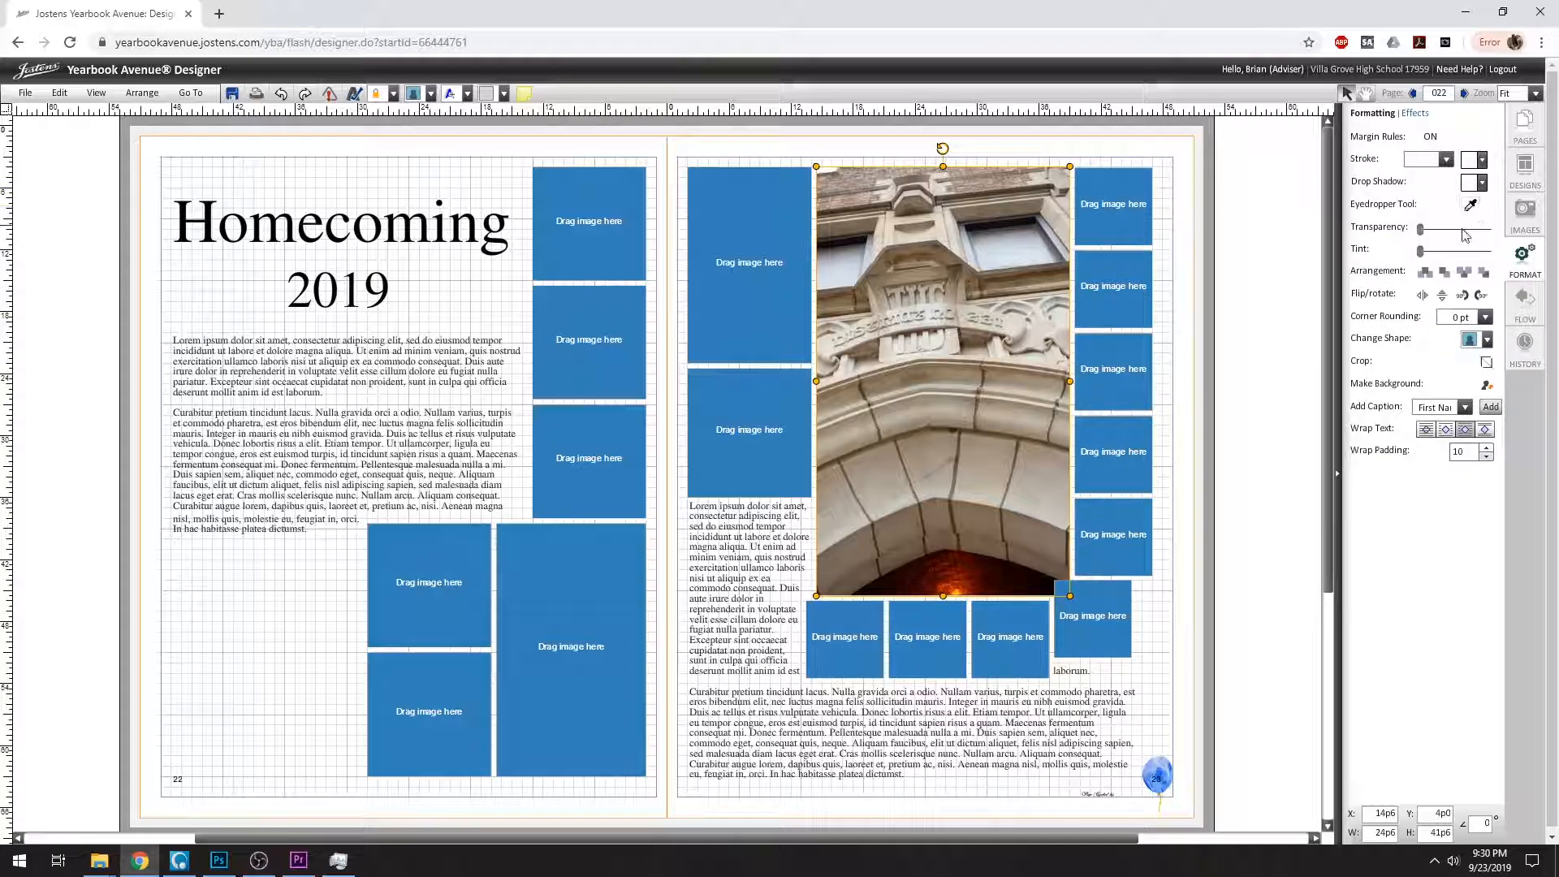
left_click_drag(1420, 230, 1515, 258)
left_click(1421, 252)
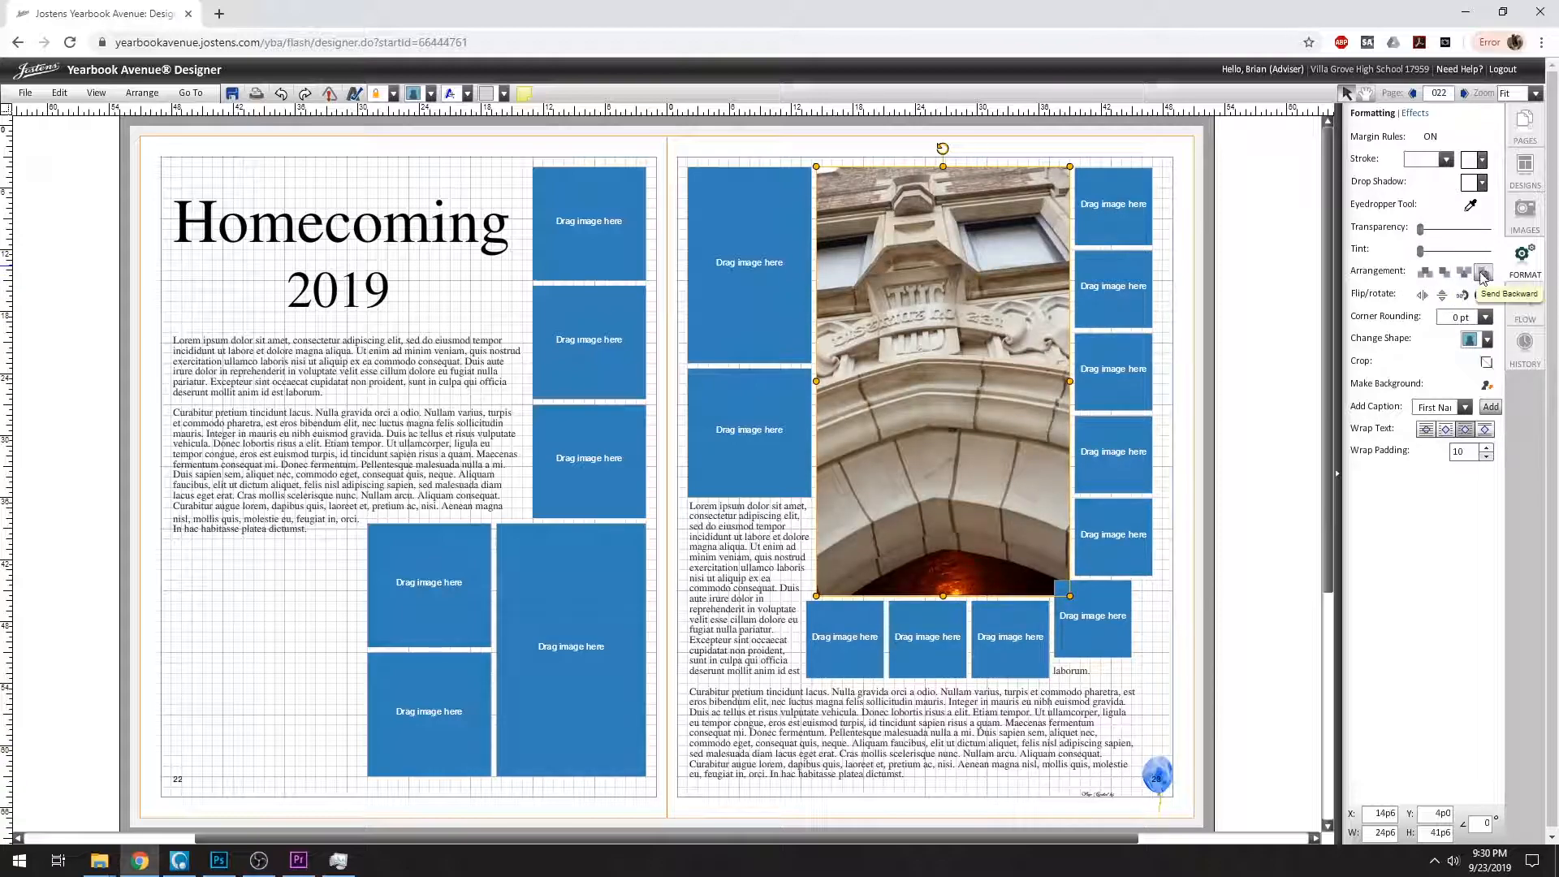
- Try flipping the archway photo vertically and horizontally, returning it to its original orientation each time
left_click(1443, 296)
left_click(1444, 295)
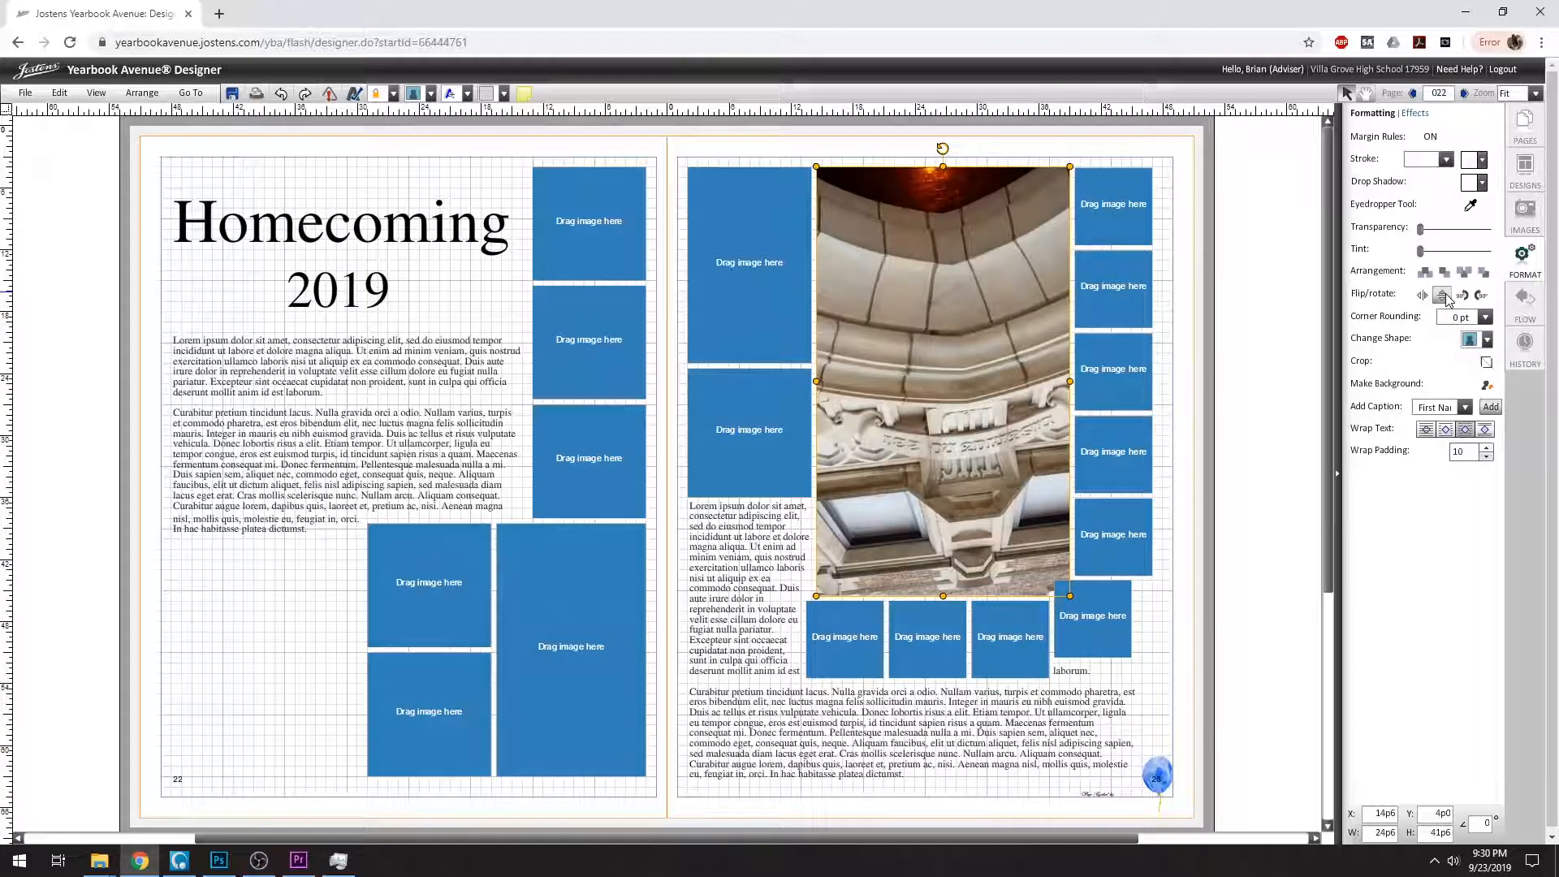
left_click(1446, 294)
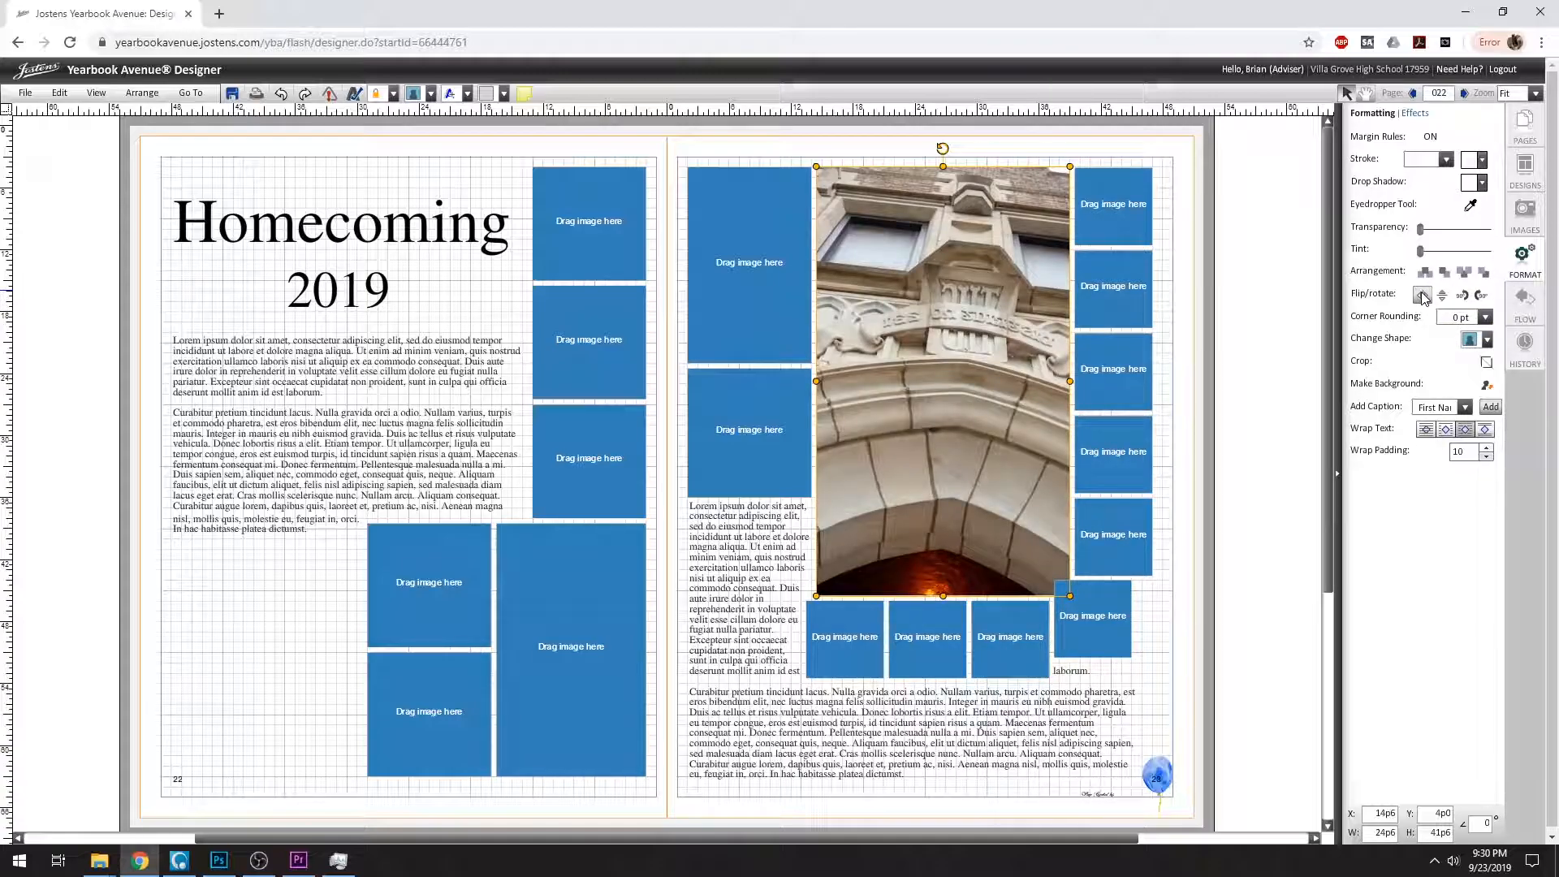
left_click(1421, 296)
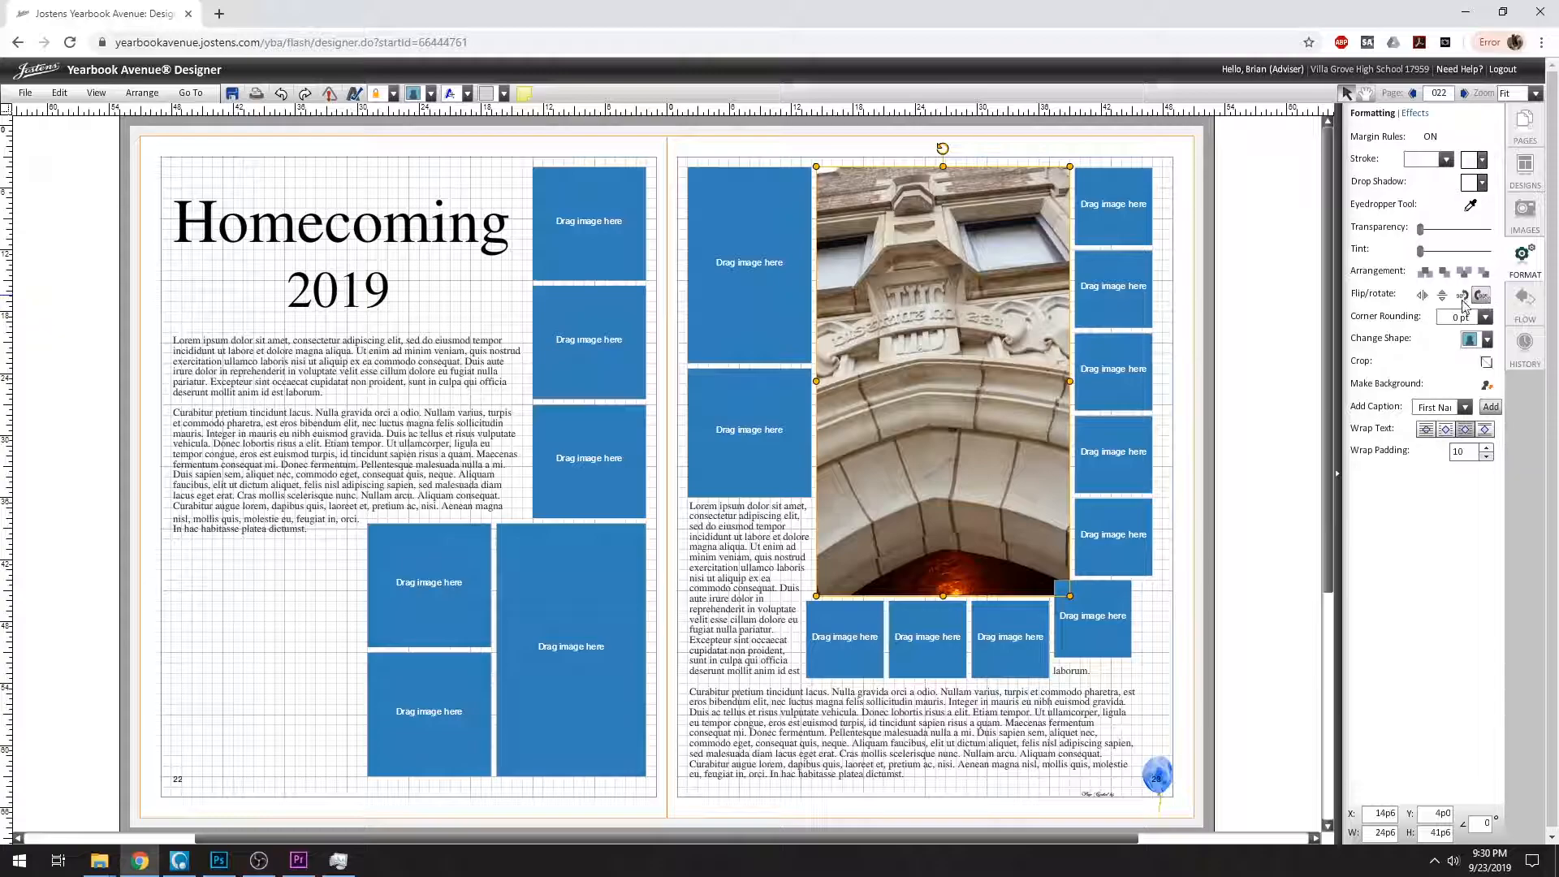
- Try rounded corners on the archway photo and set the corner rounding back to 0 pt
left_click(1485, 317)
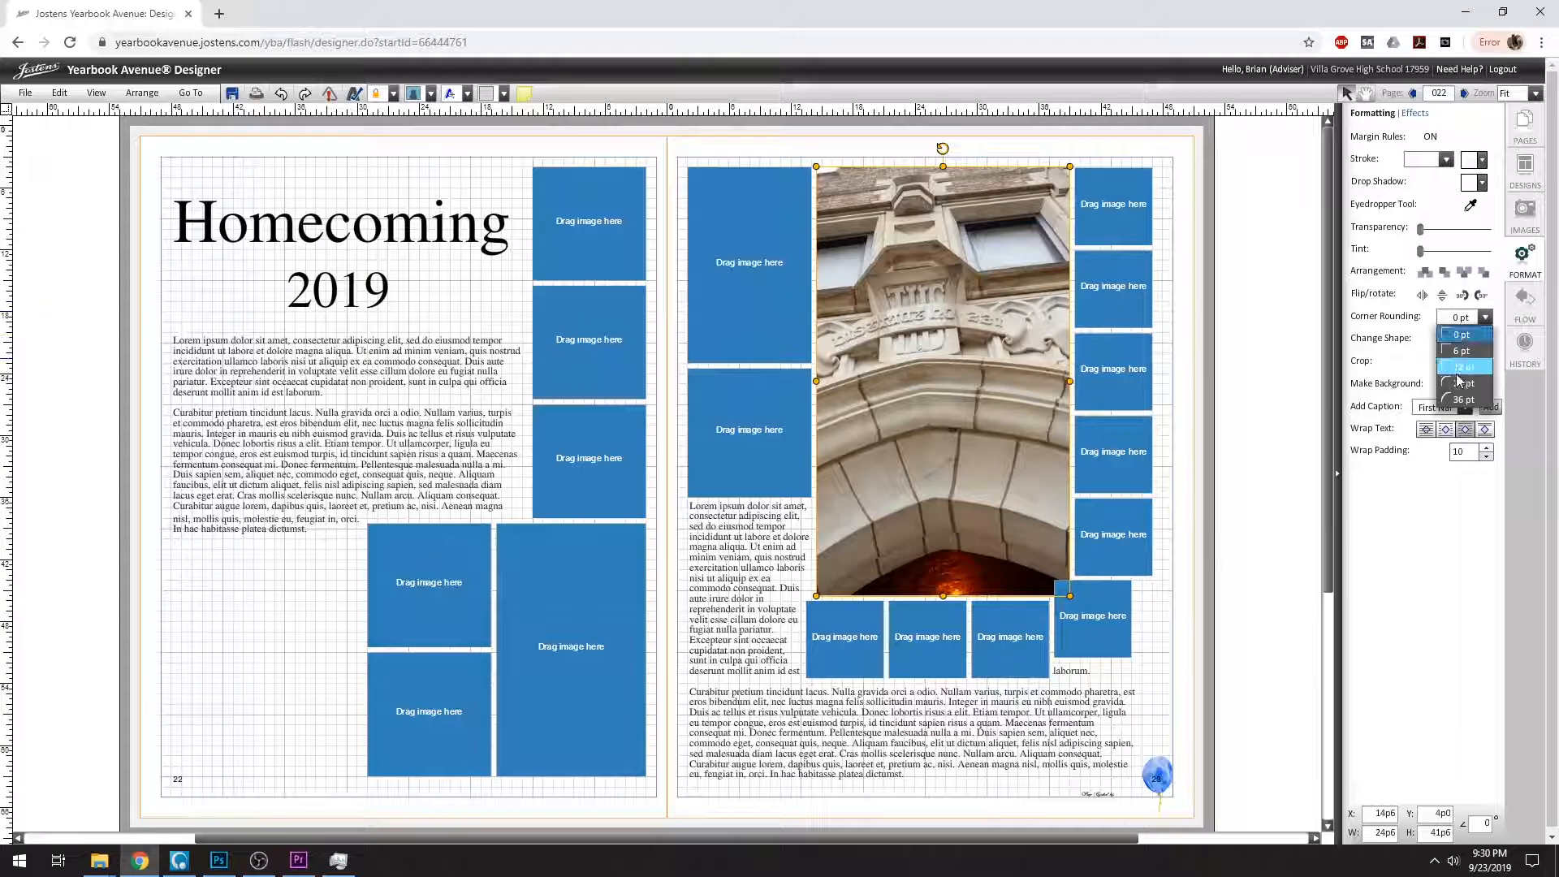
left_click(1461, 393)
left_click(1194, 371)
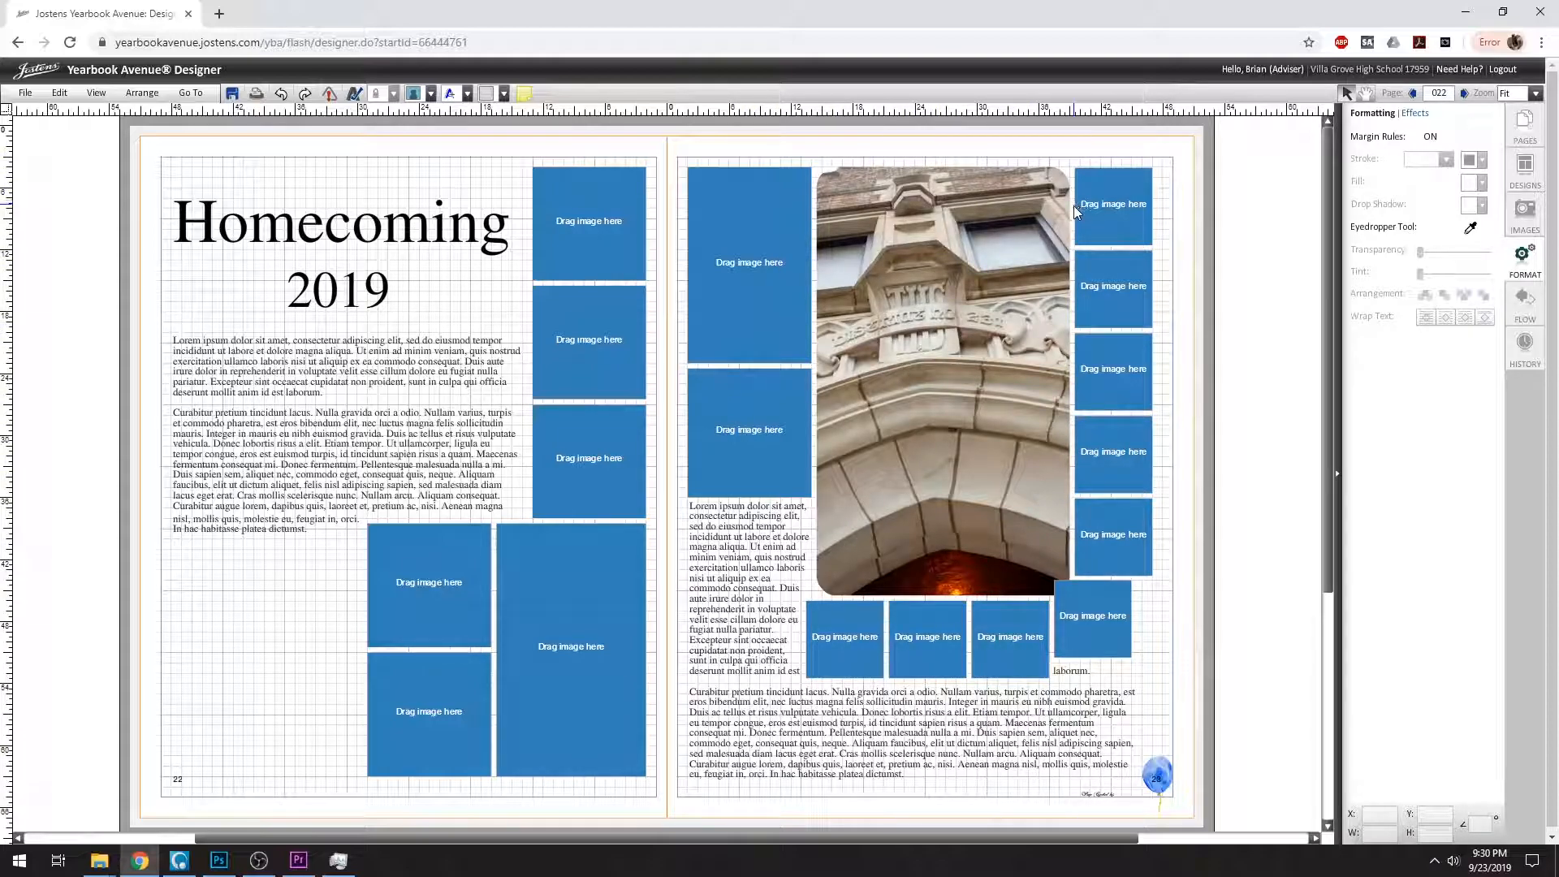
left_click(999, 293)
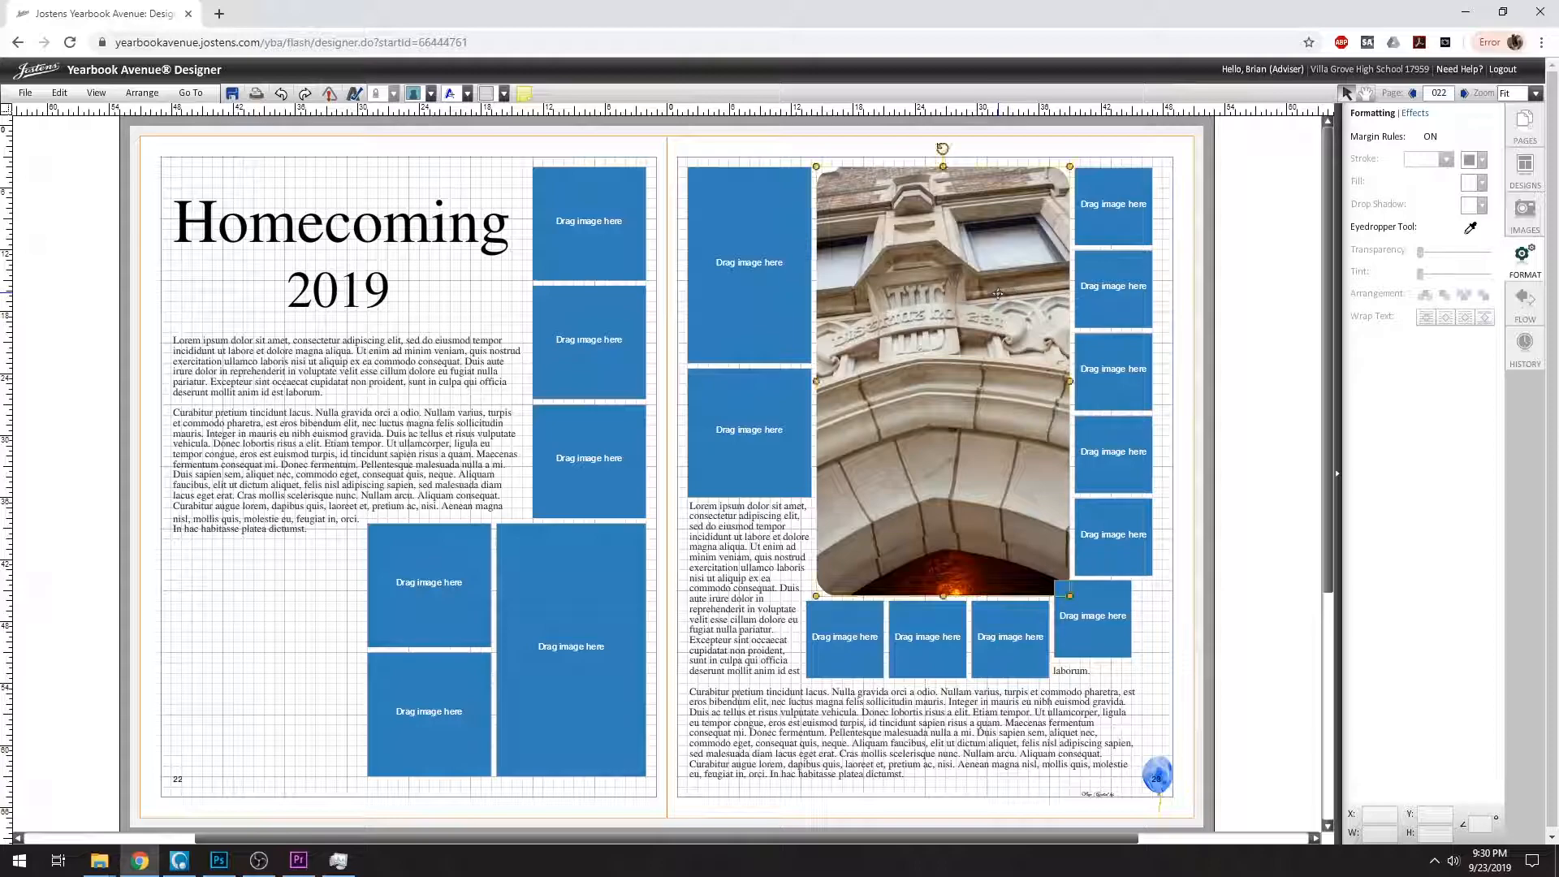
left_click(1484, 317)
left_click(1475, 334)
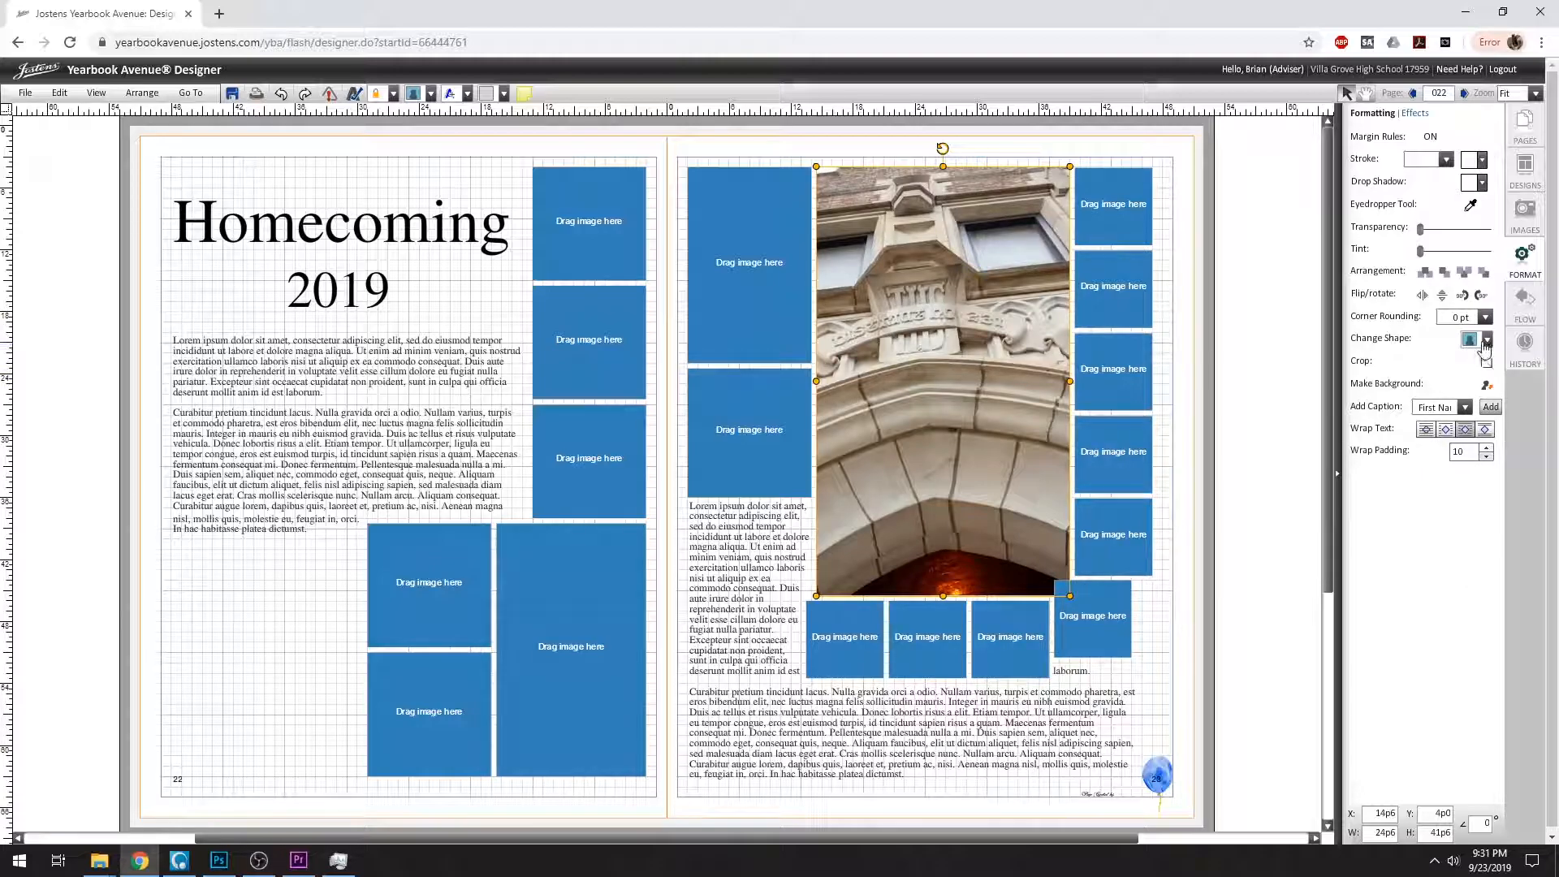
- Look through the shape options for the archway photo and keep the Box shape
left_click(1487, 340)
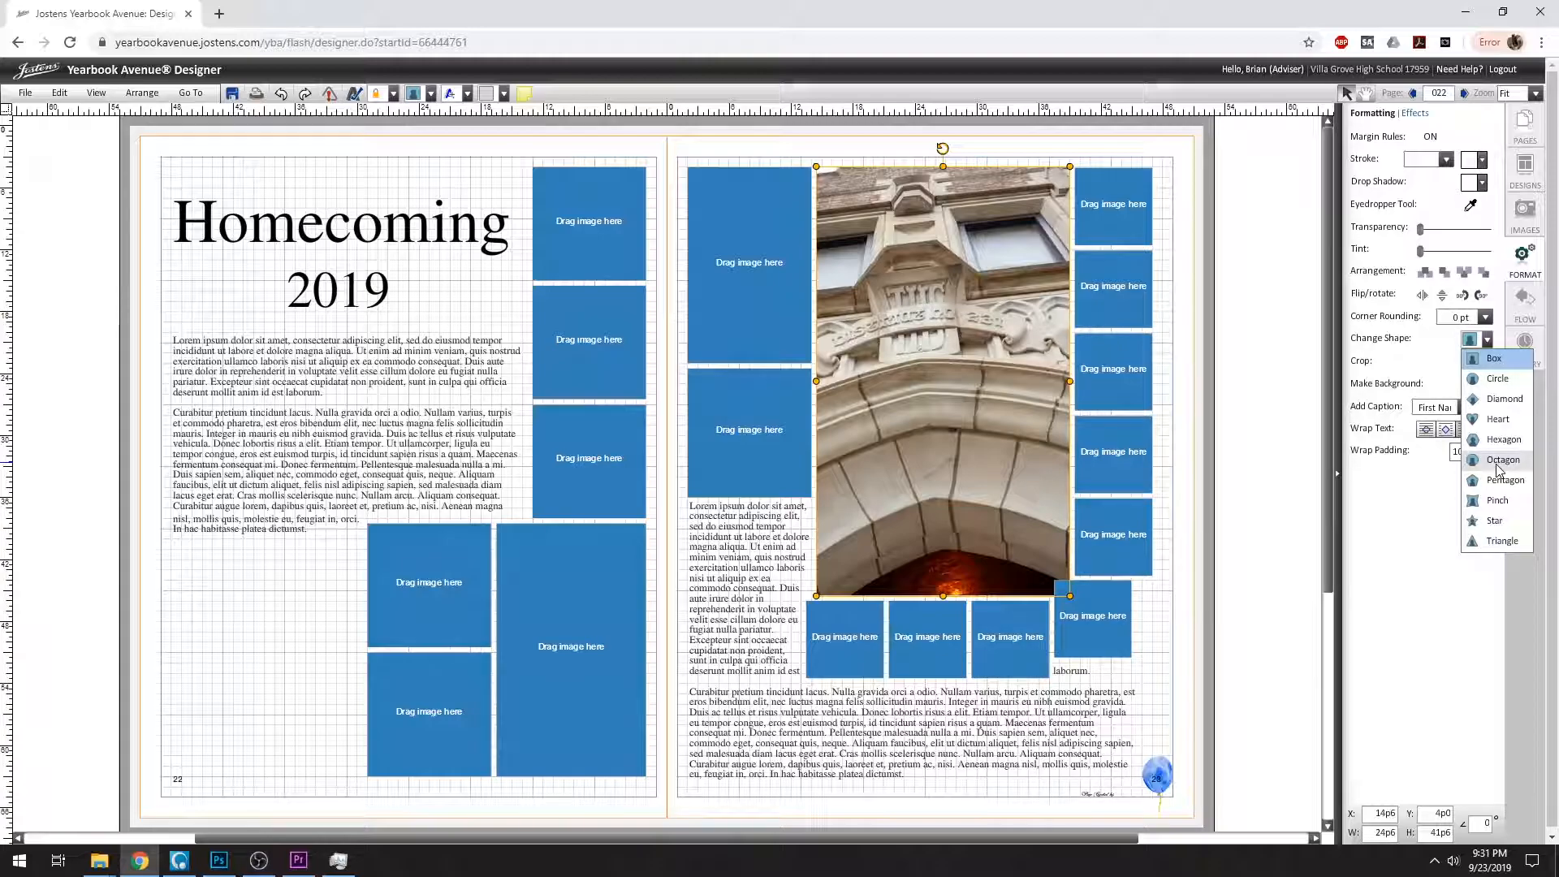
left_click(1497, 360)
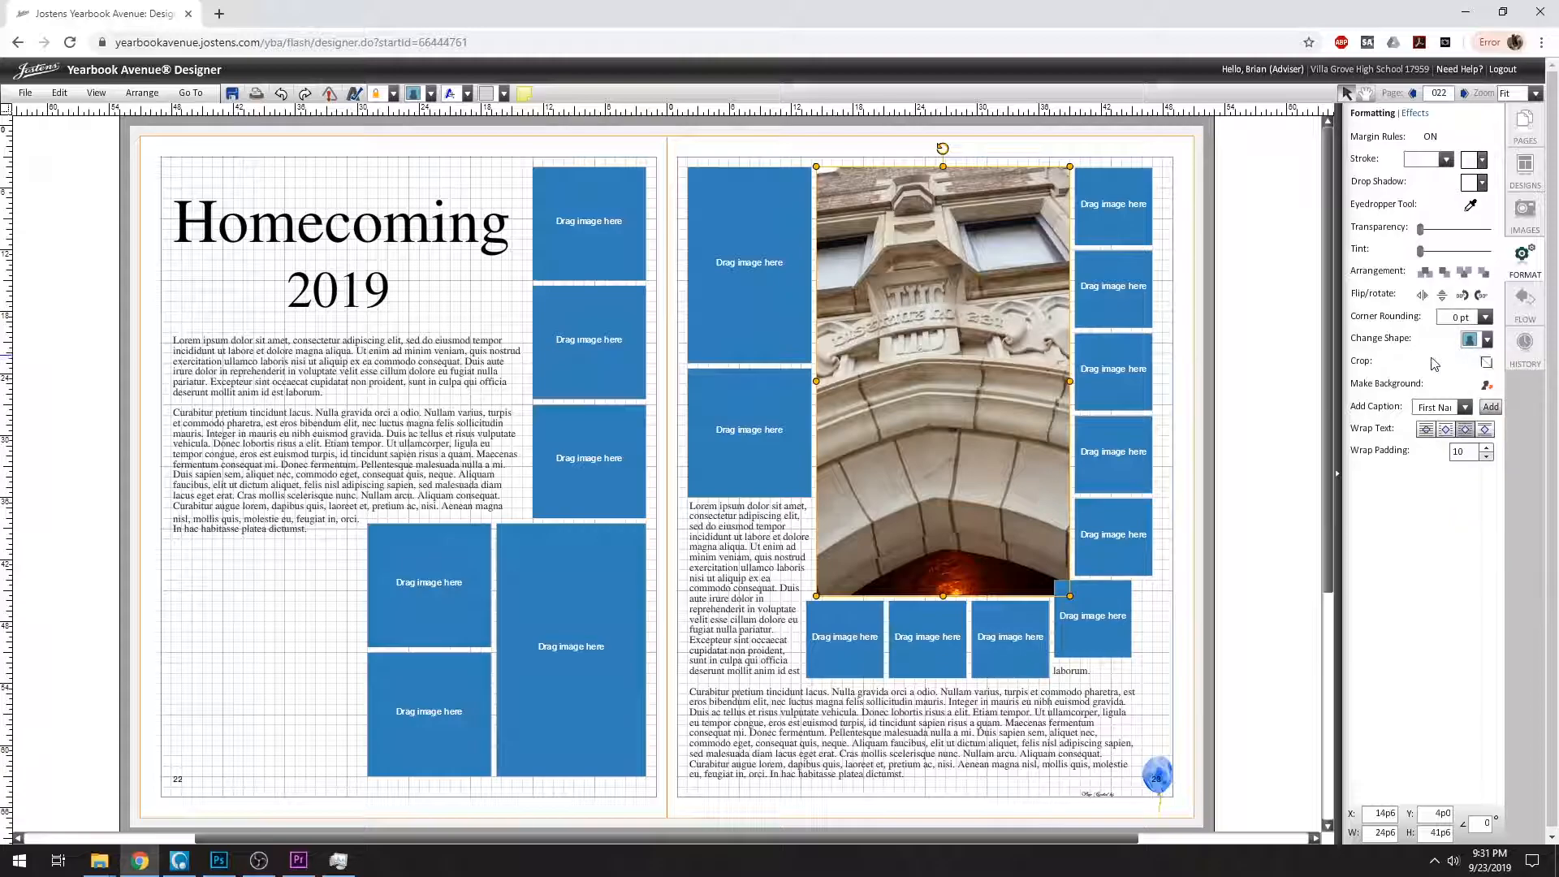
- Try the Star shape on the archway photo and change it back to Box
left_click(1481, 340)
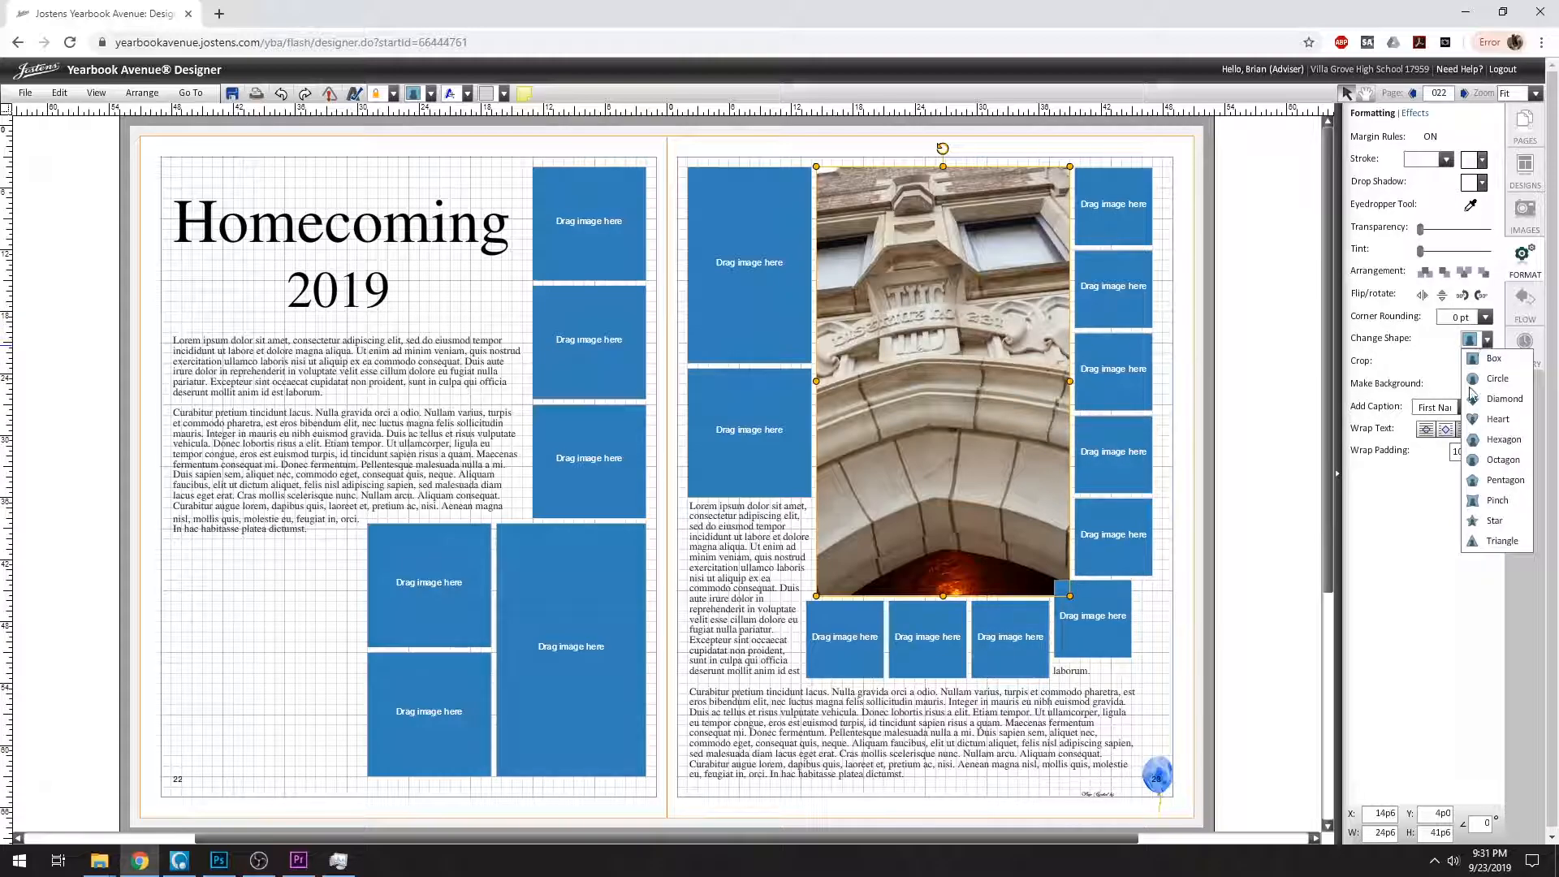
left_click(1494, 523)
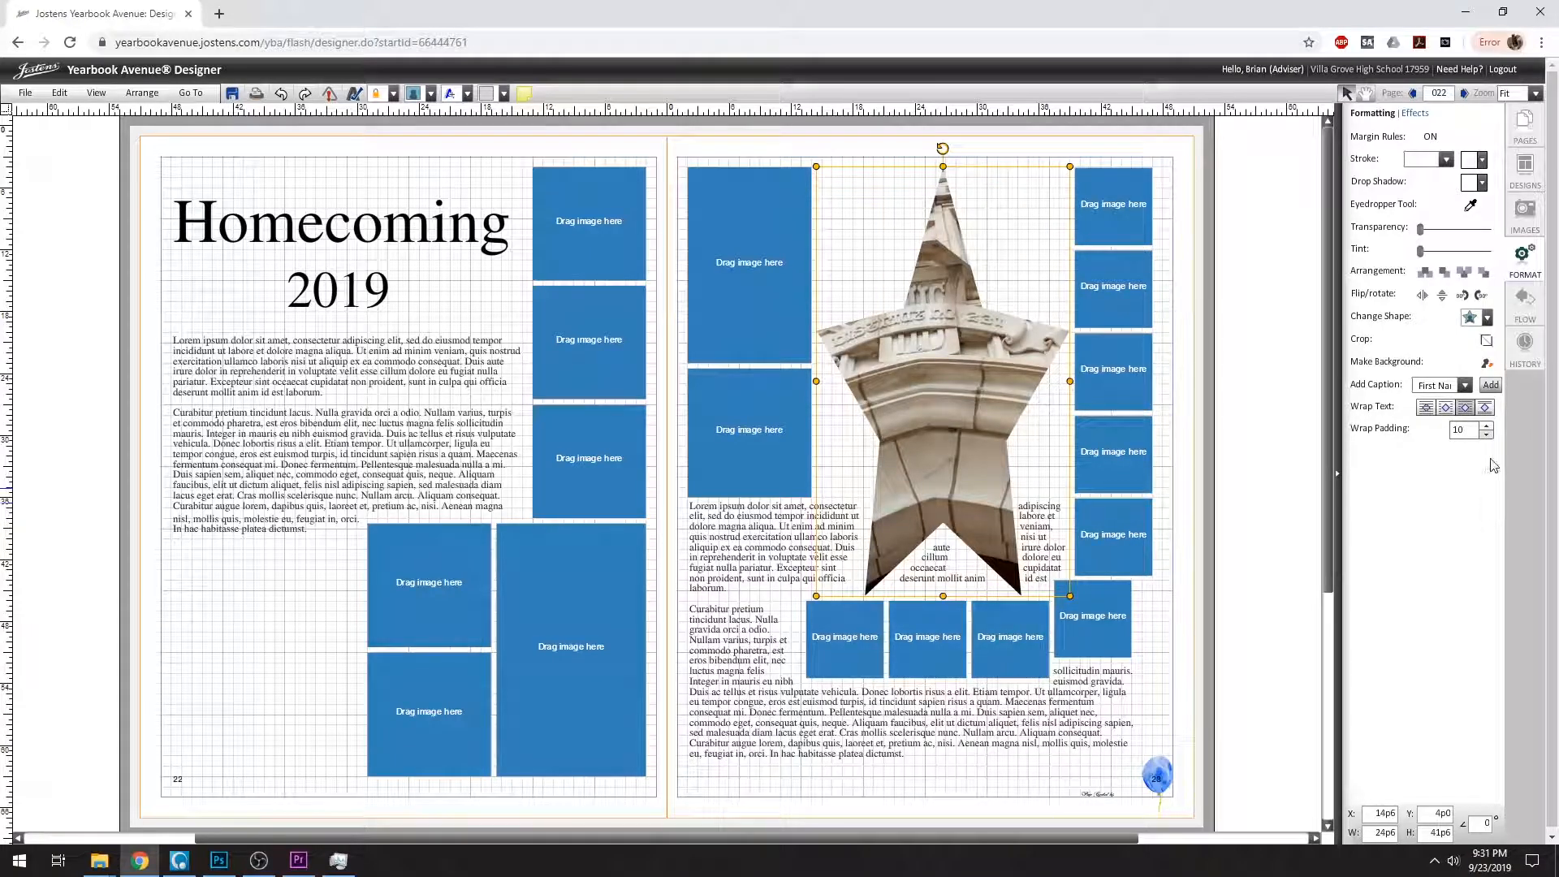
left_click(1487, 318)
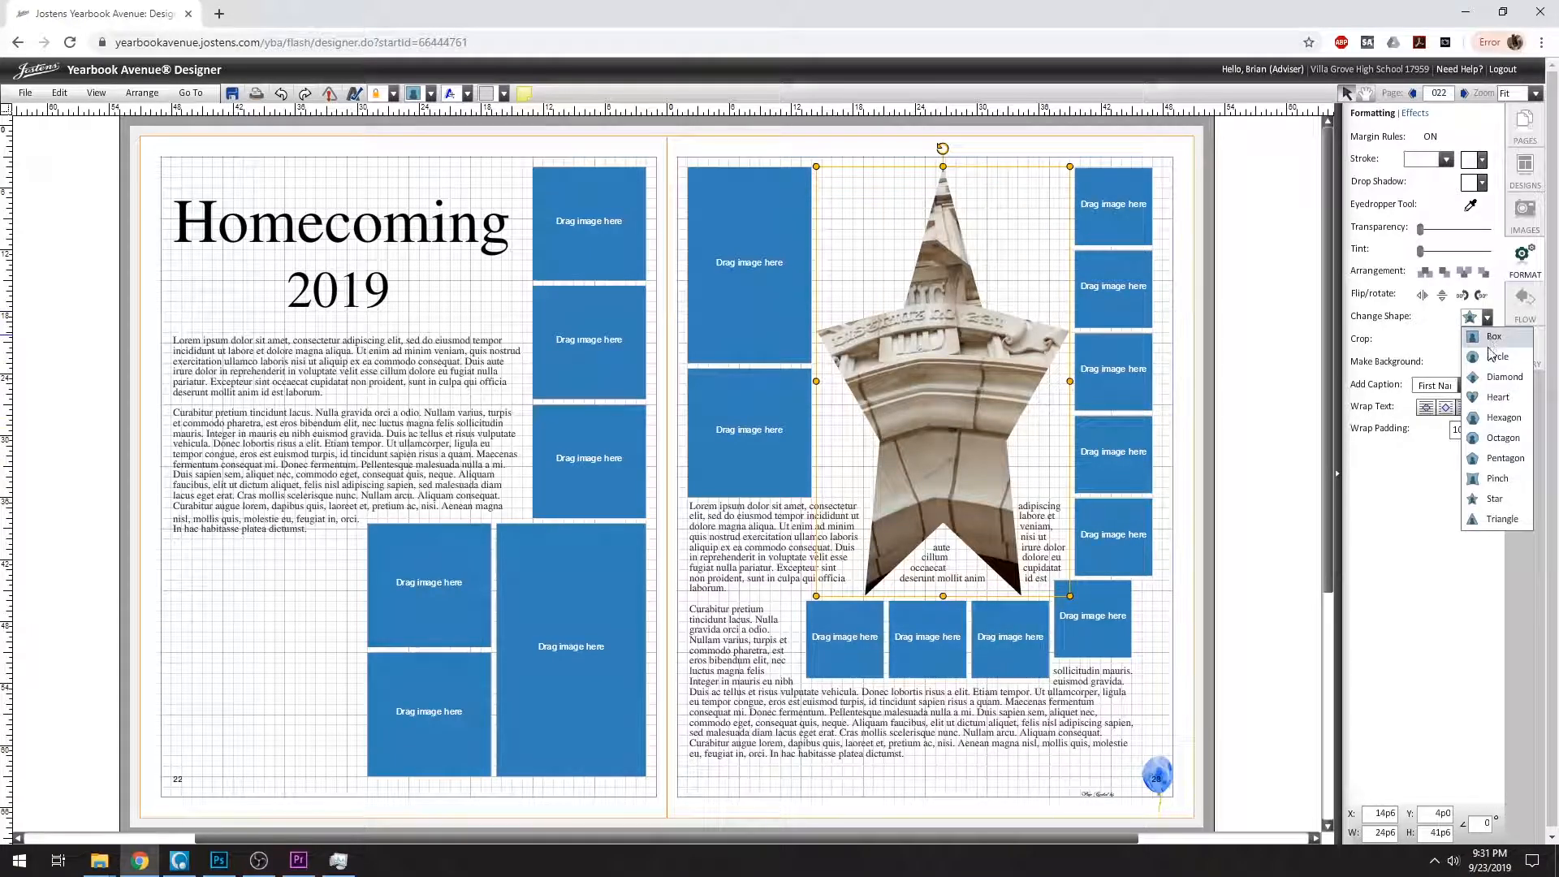
left_click(1493, 338)
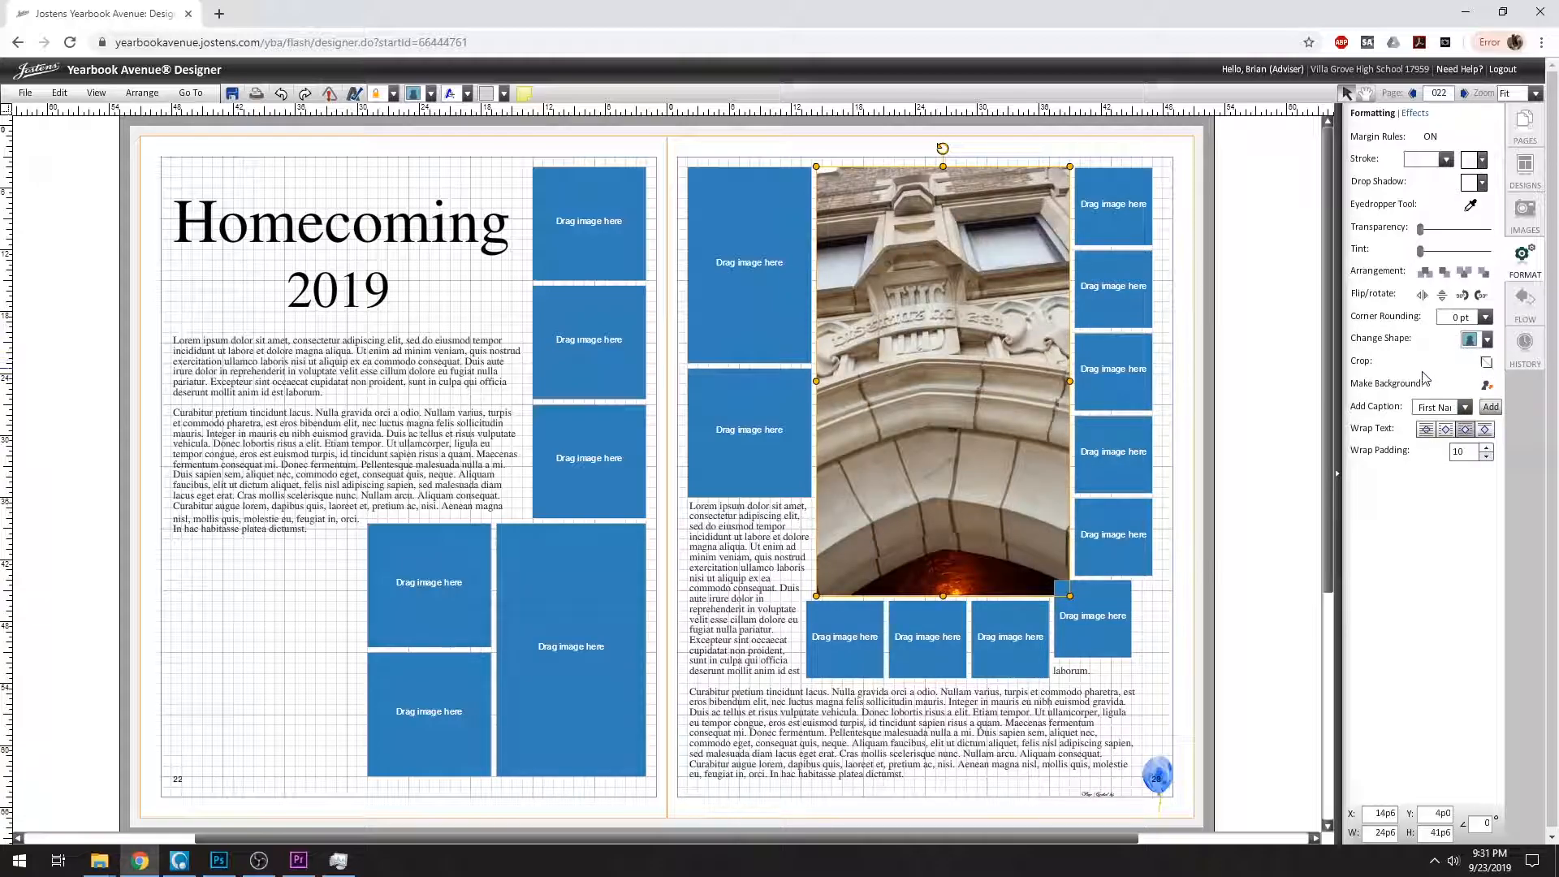
- Crop the archway photo by shifting the image left within its frame so the window and brick wall fill it
left_click(1488, 363)
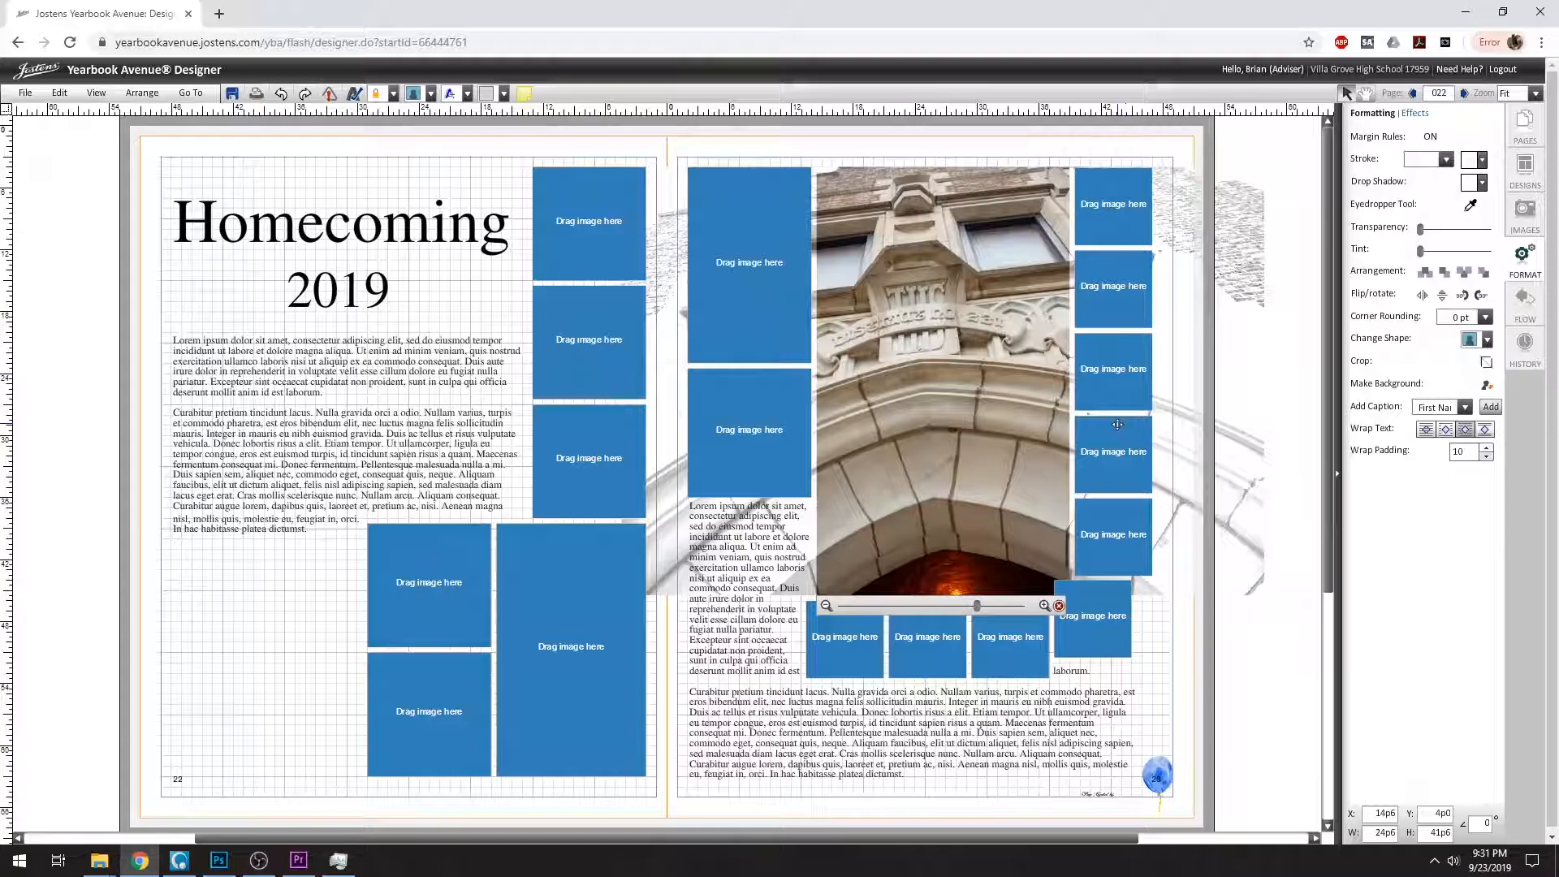
left_click_drag(1011, 438, 851, 457)
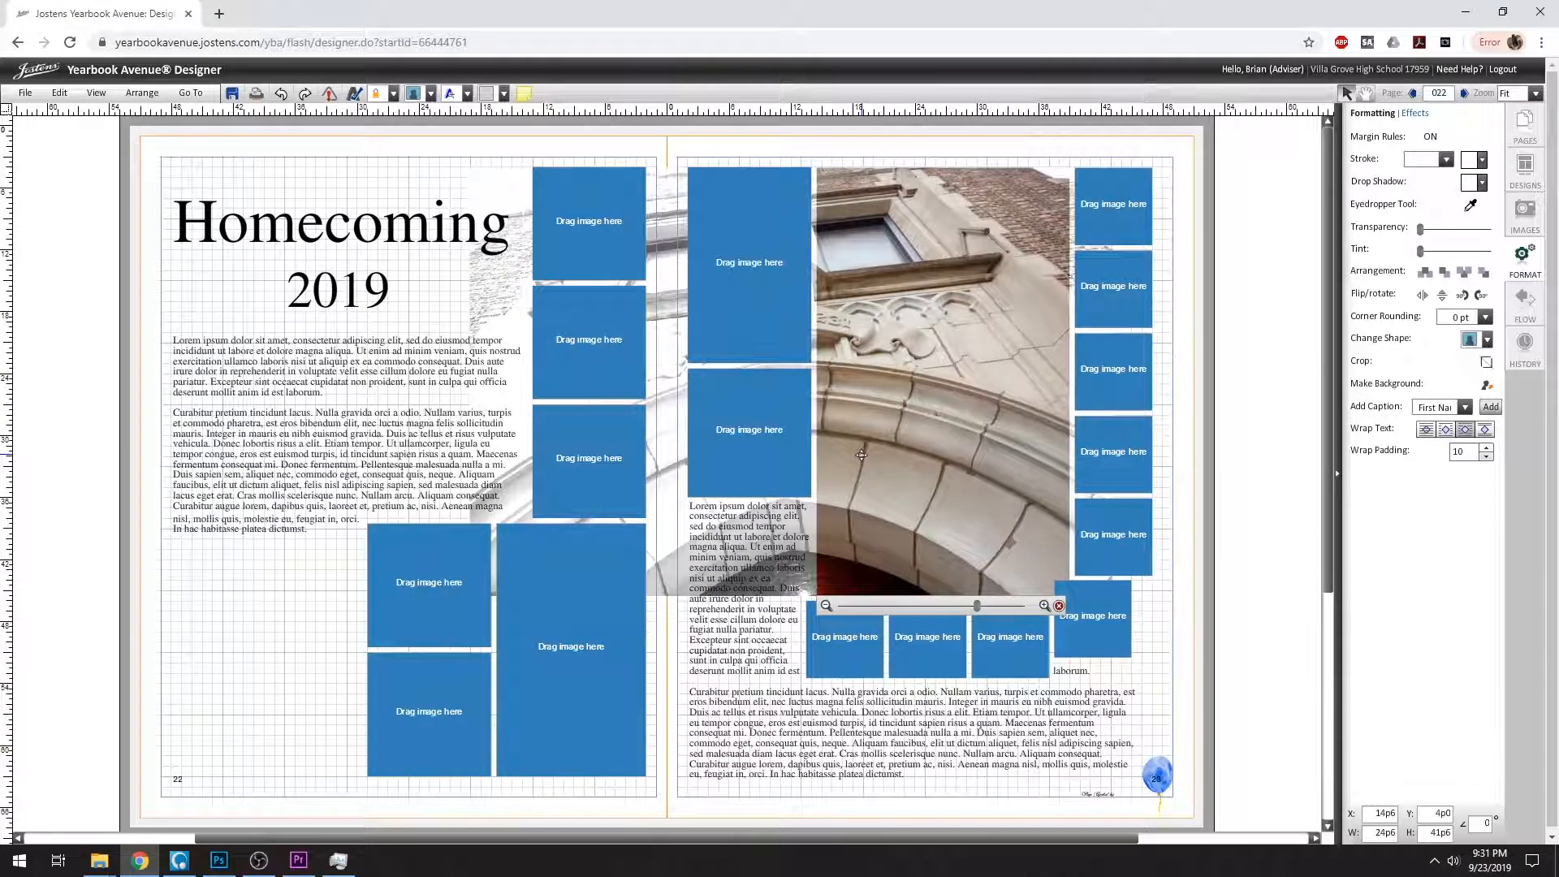
left_click(1199, 521)
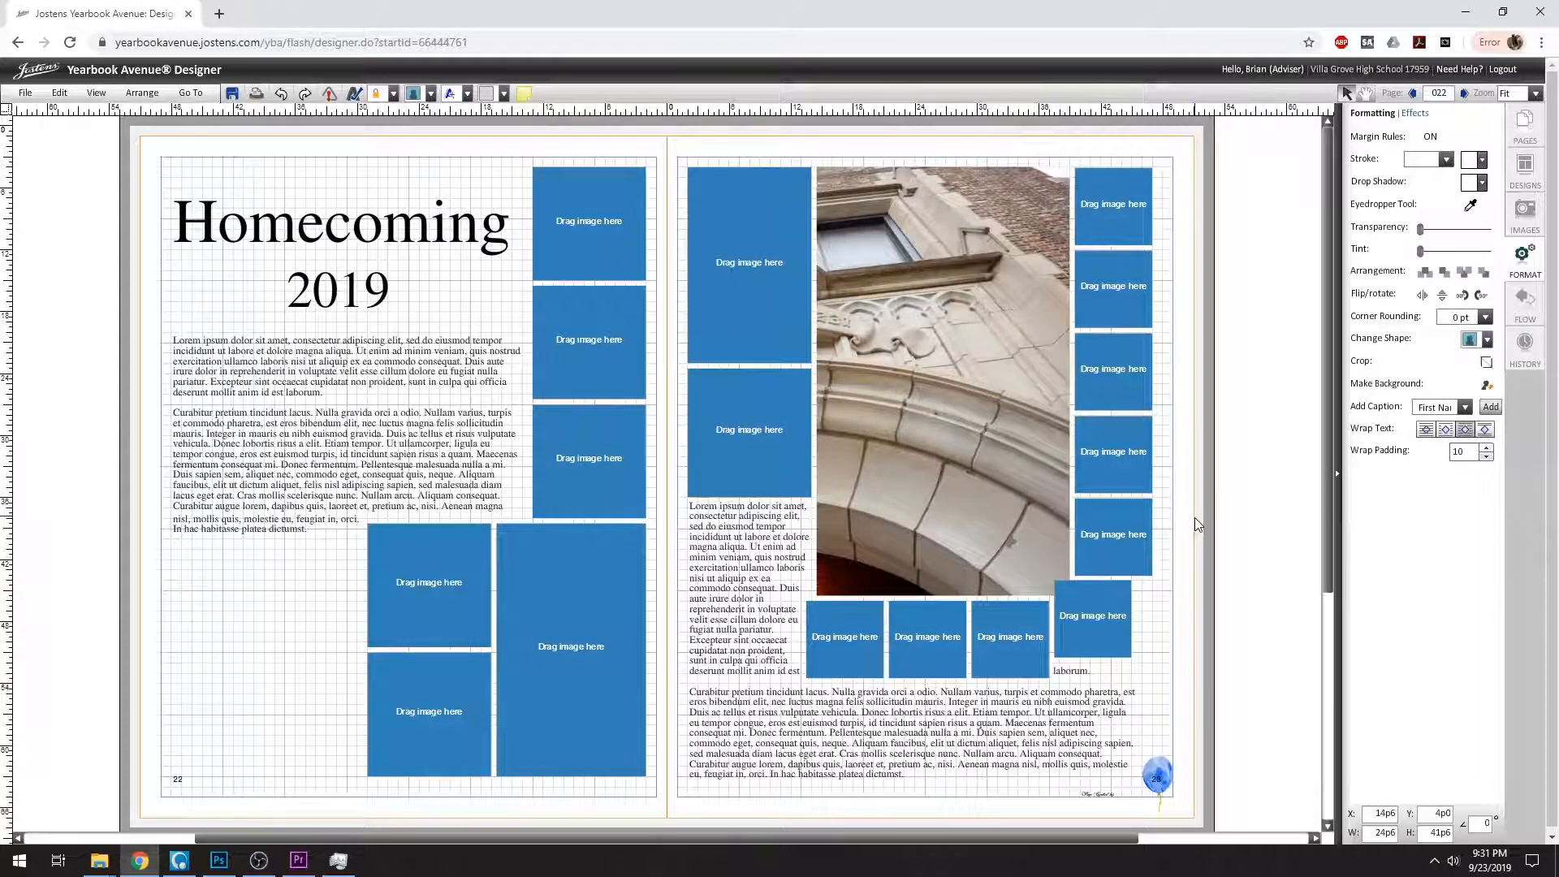
- Try making the archway photo the page background and undo it
left_click(1017, 332)
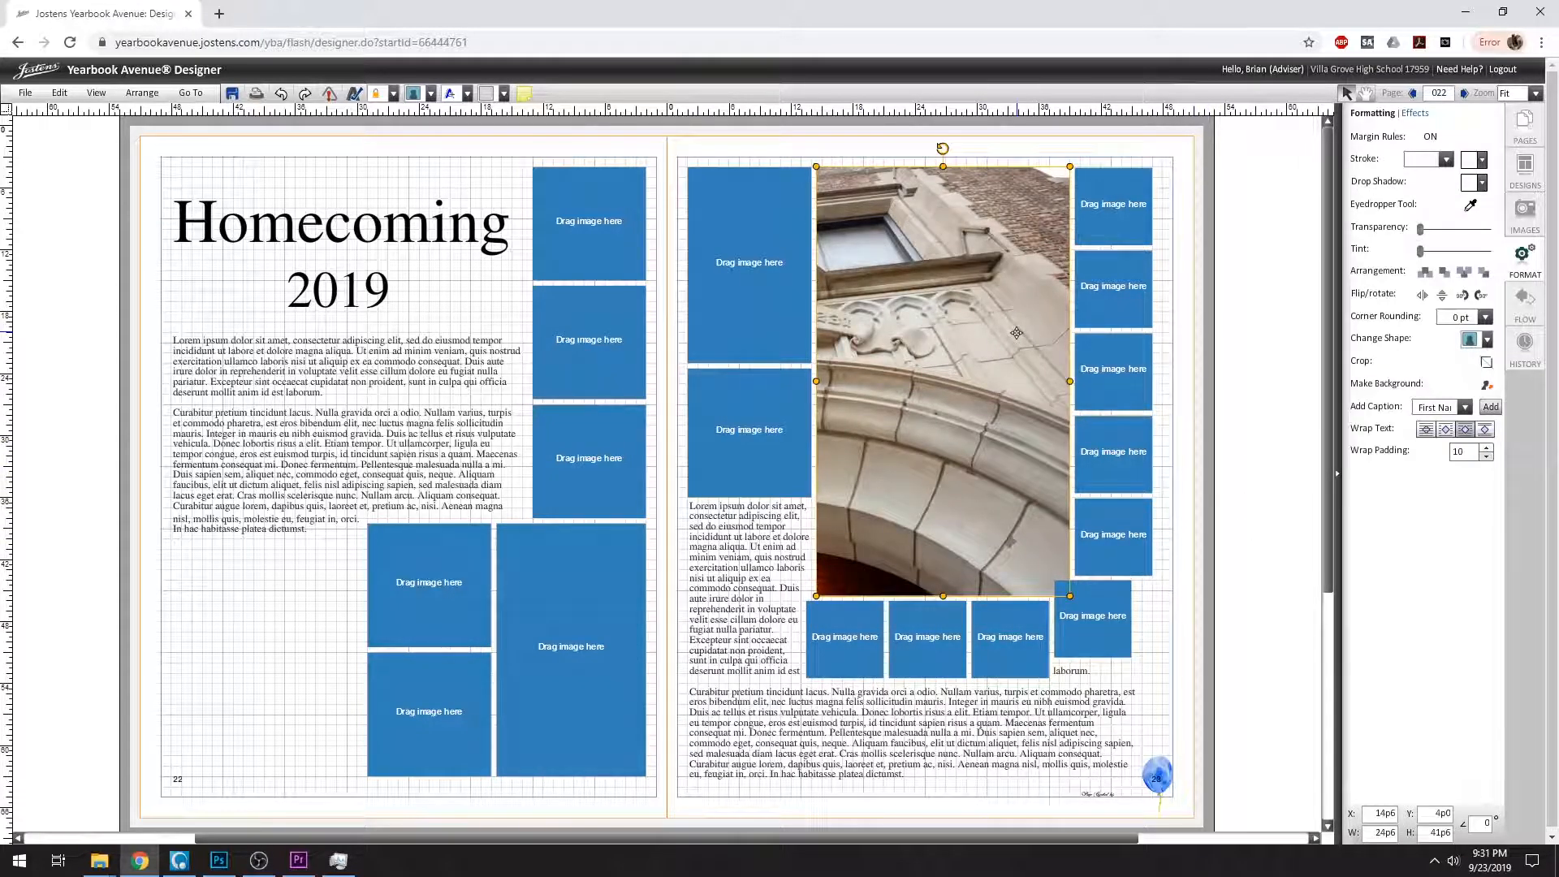
left_click(1487, 385)
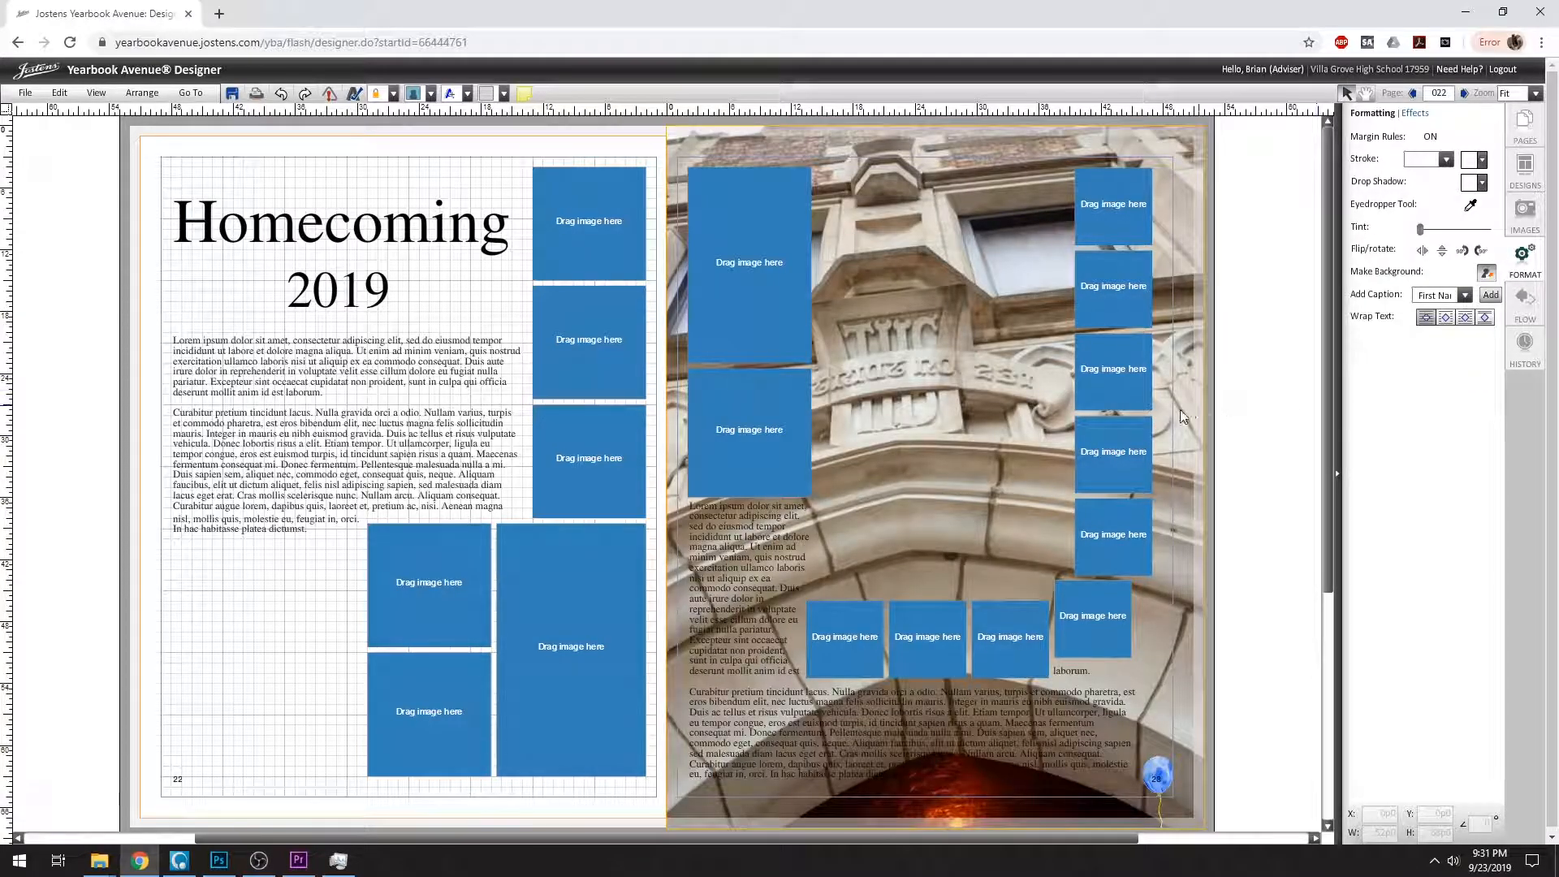
key("ctrl+z")
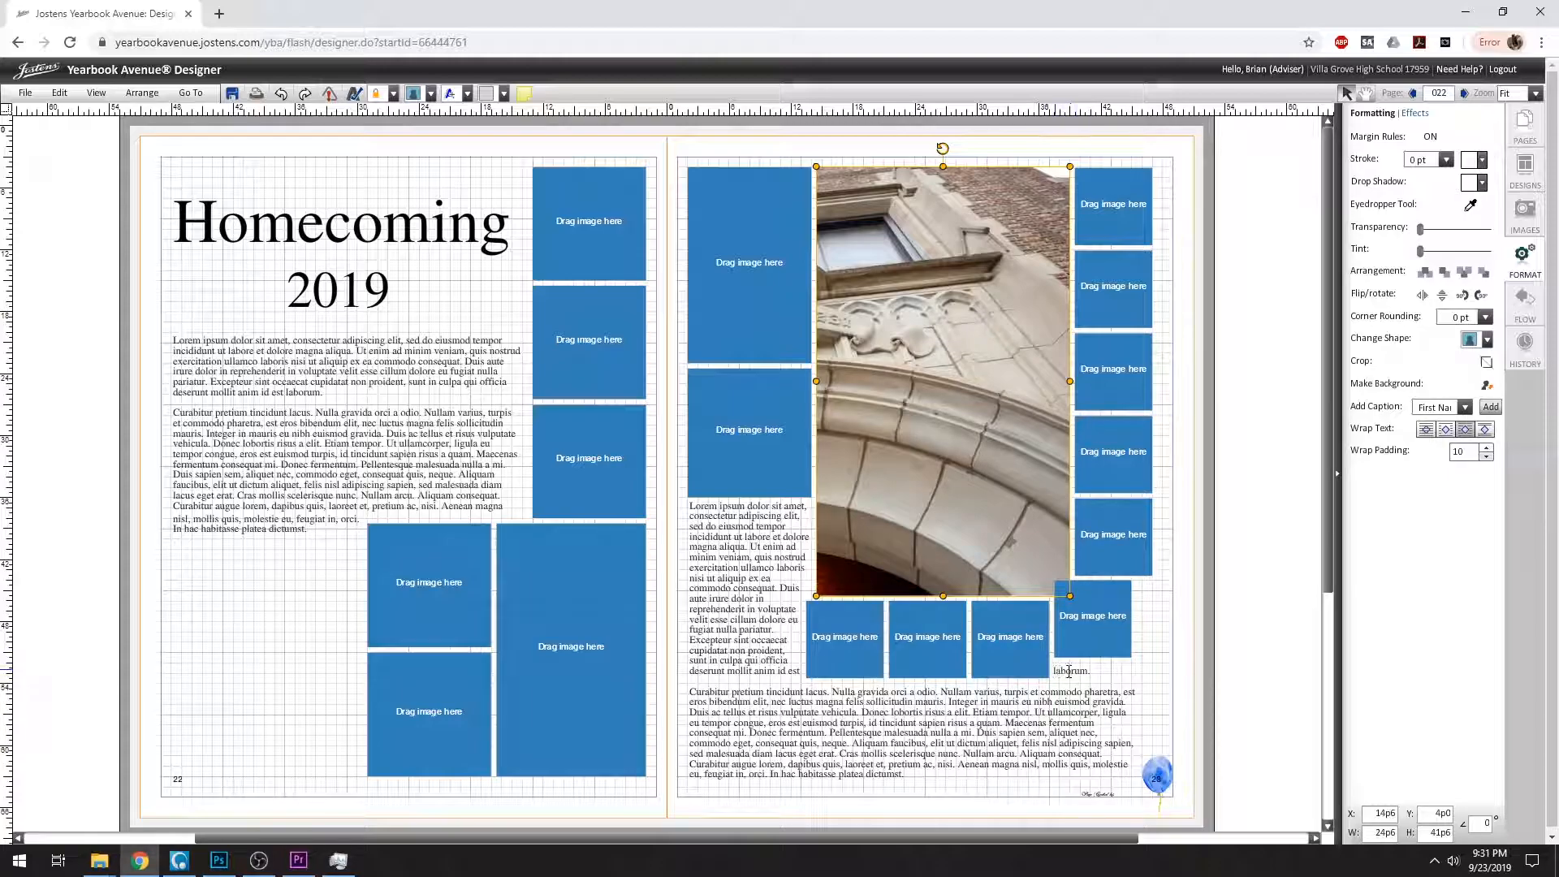
- Try two other text wrap options on the archway photo and return to the original wrap option
left_click(1447, 430)
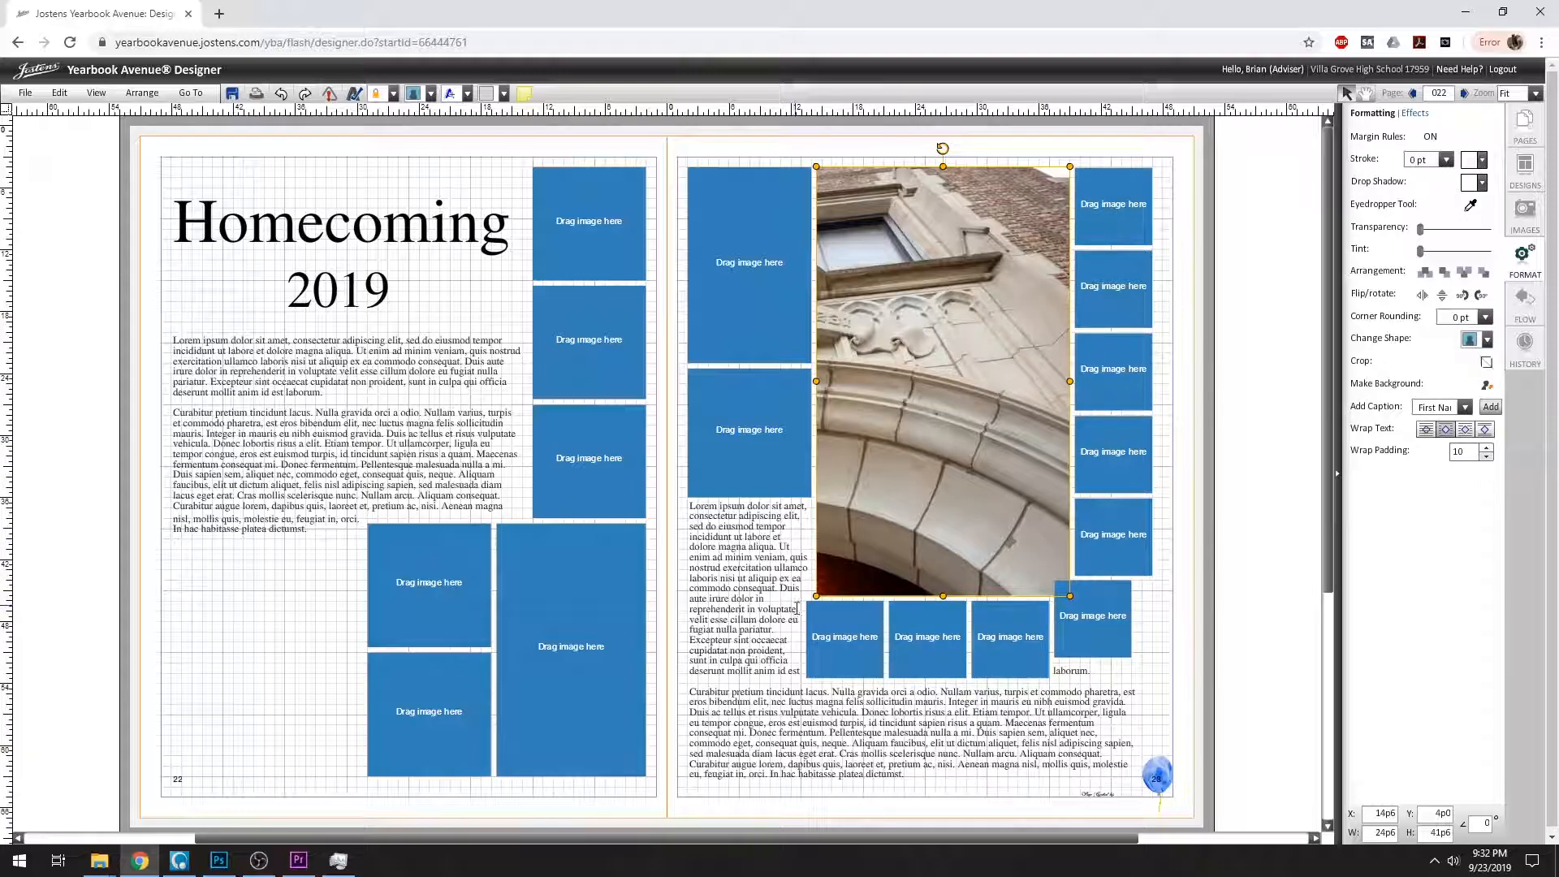
left_click(1485, 429)
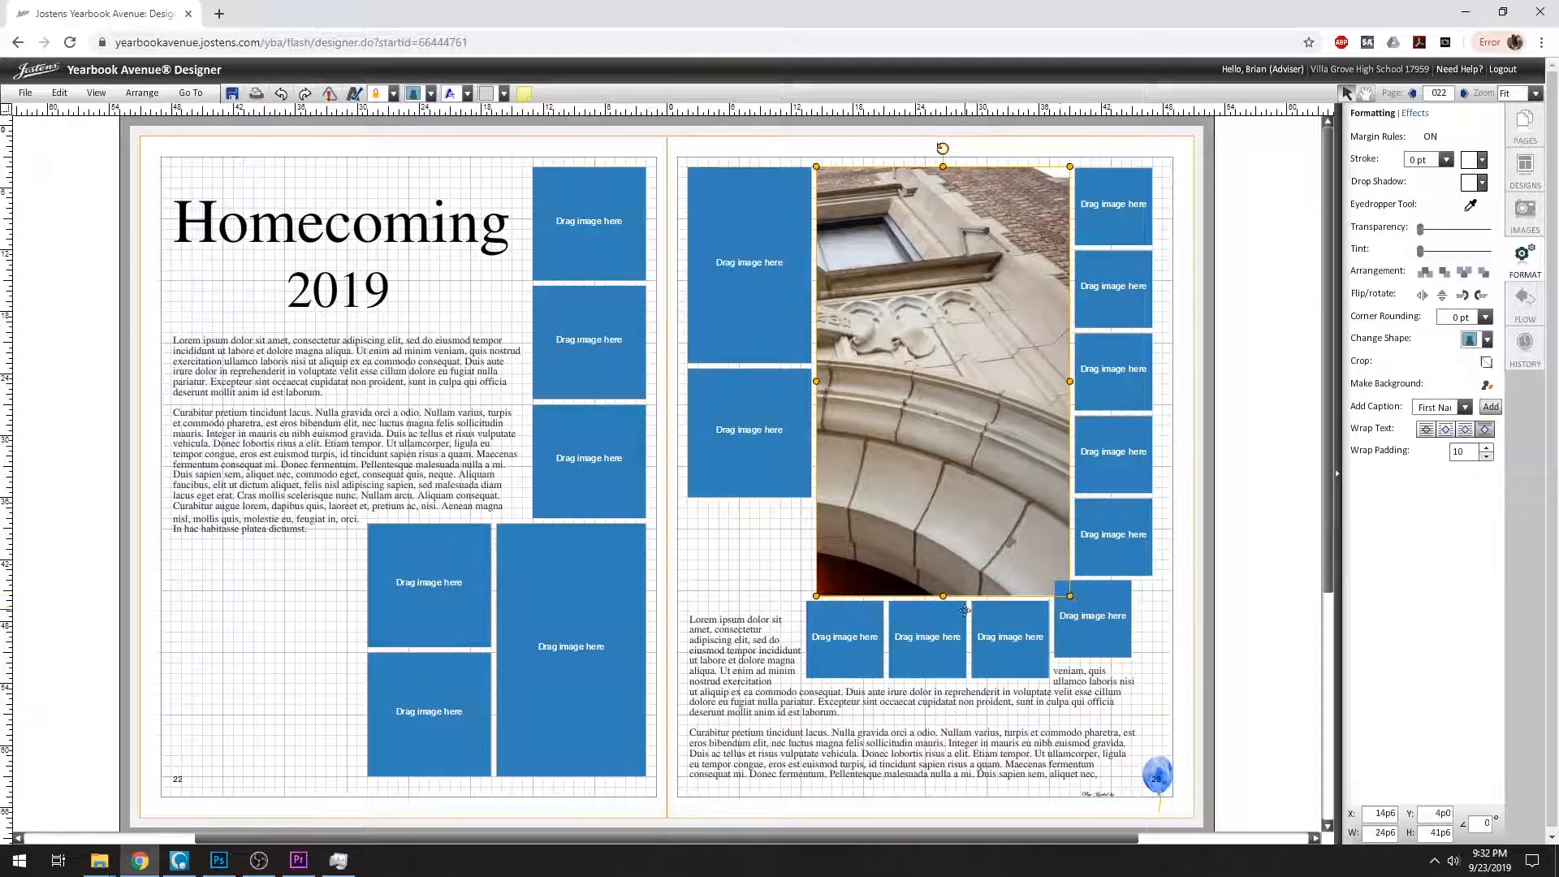
left_click(1465, 428)
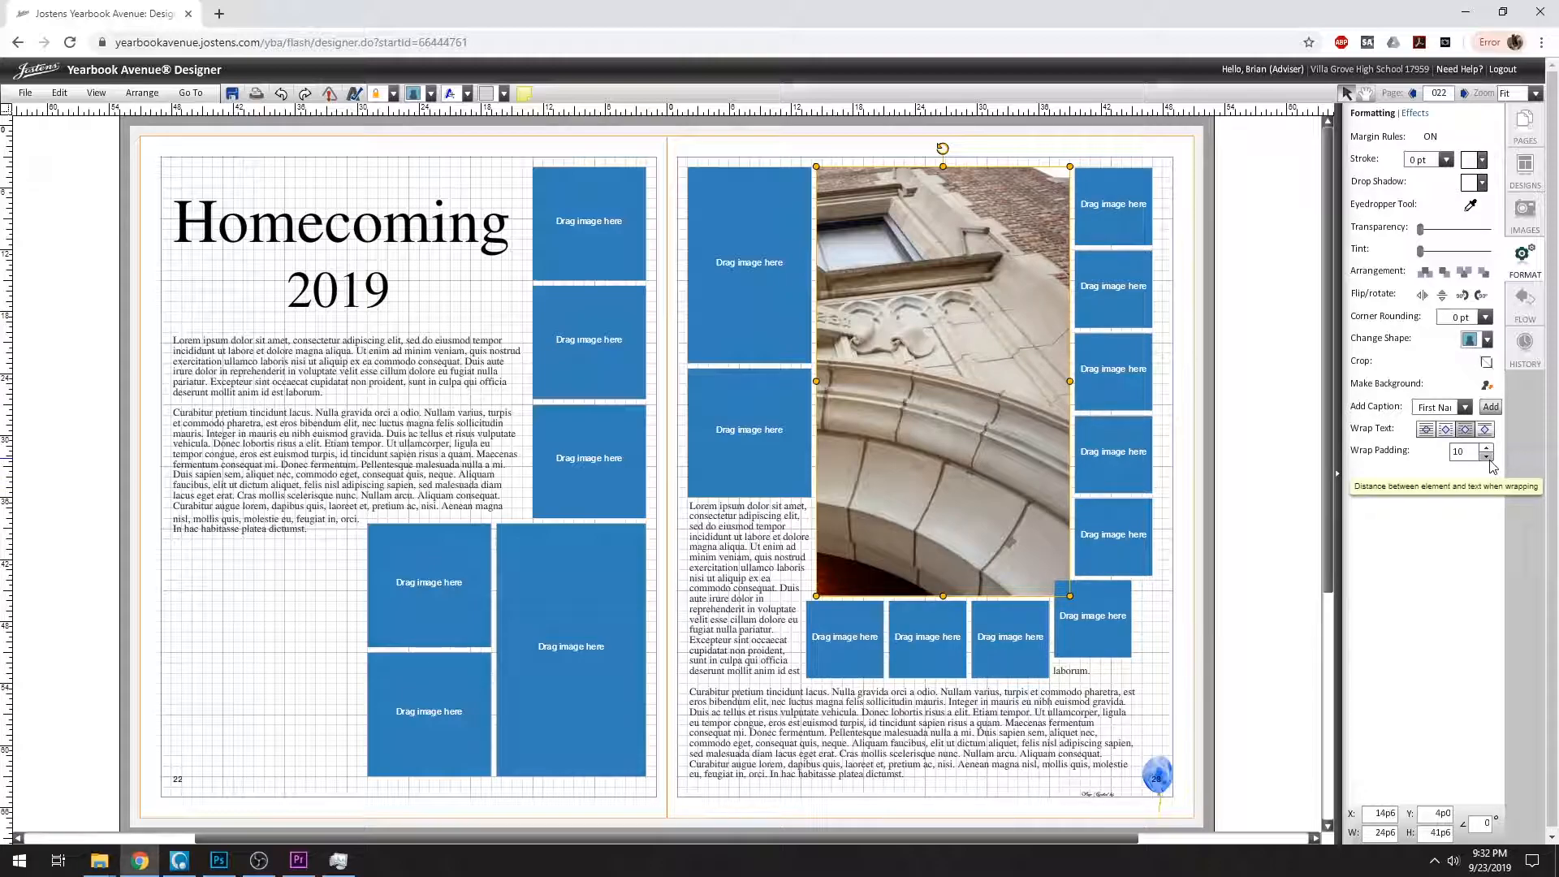
- Reduce the archway photo's text wrap padding to 0
left_click(1487, 457)
left_click(1487, 458)
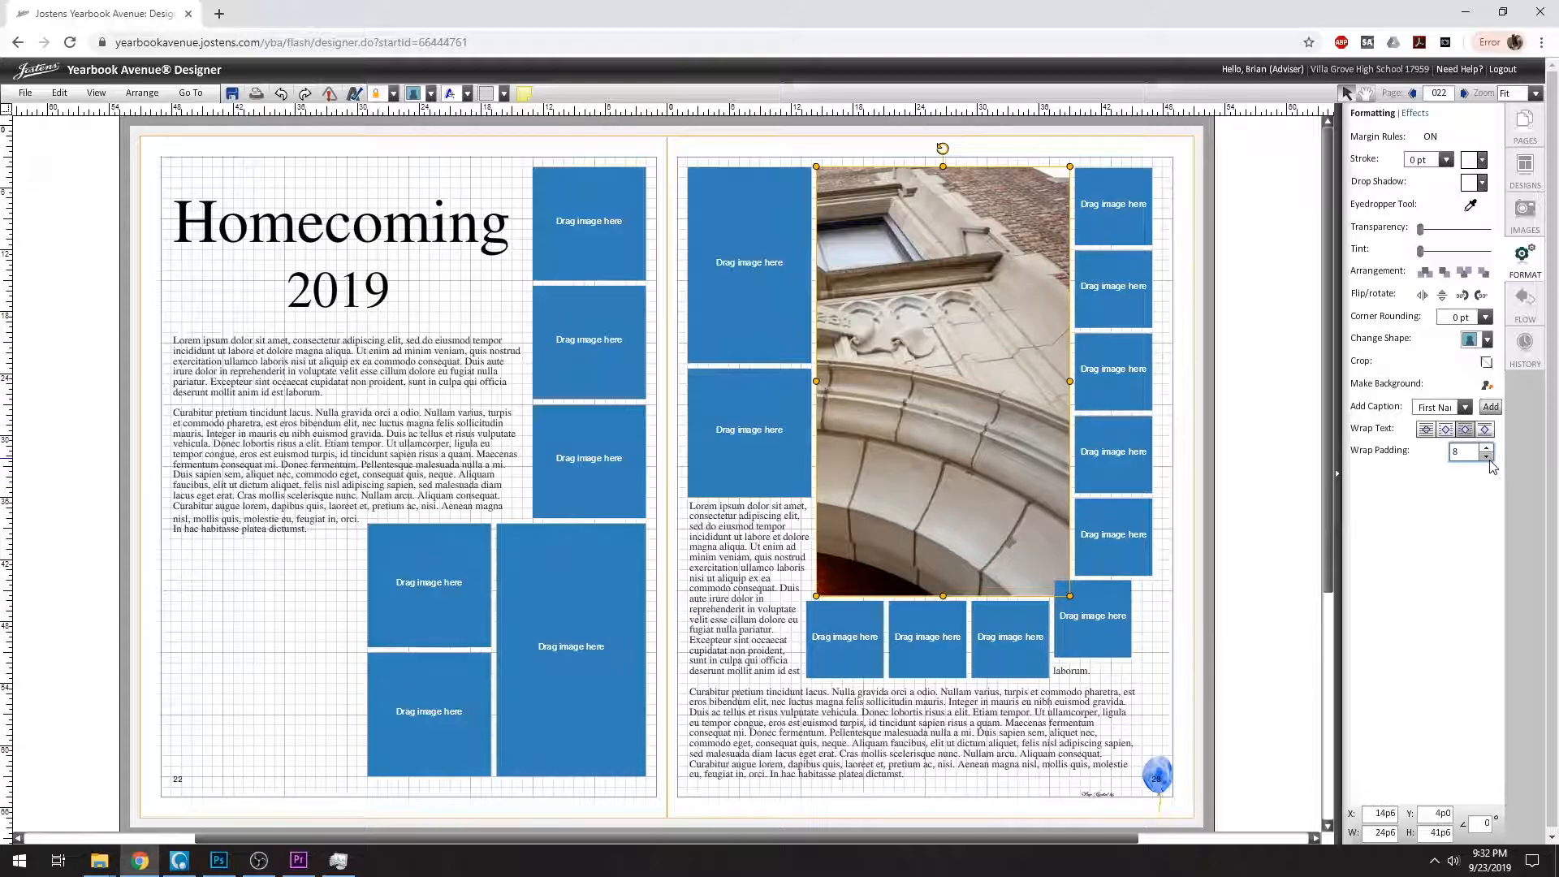
left_click(1488, 457)
left_click(1488, 457)
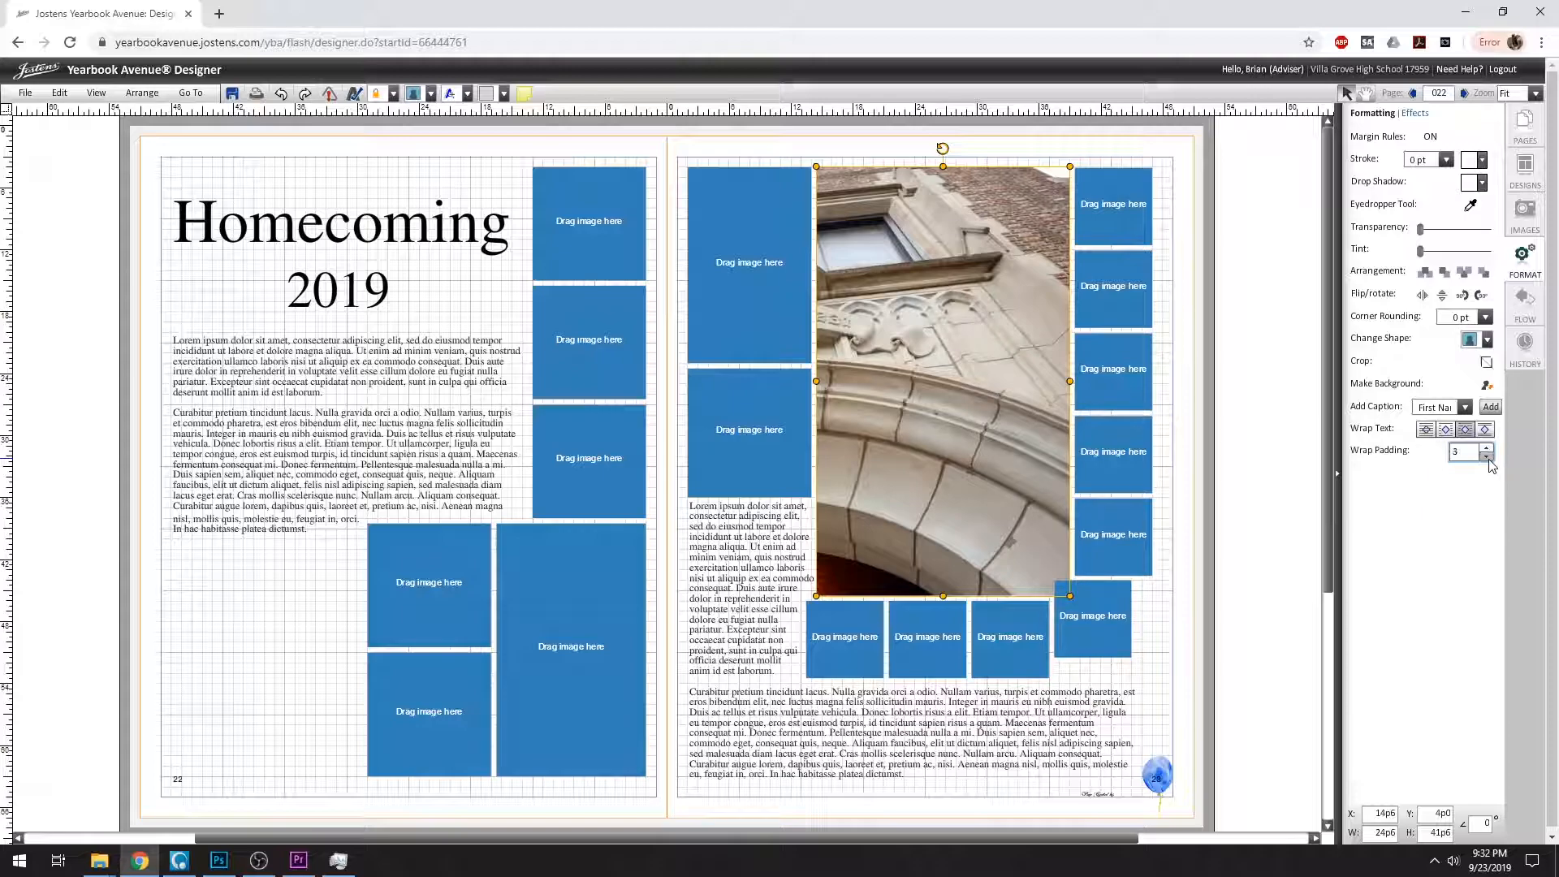
left_click(1487, 458)
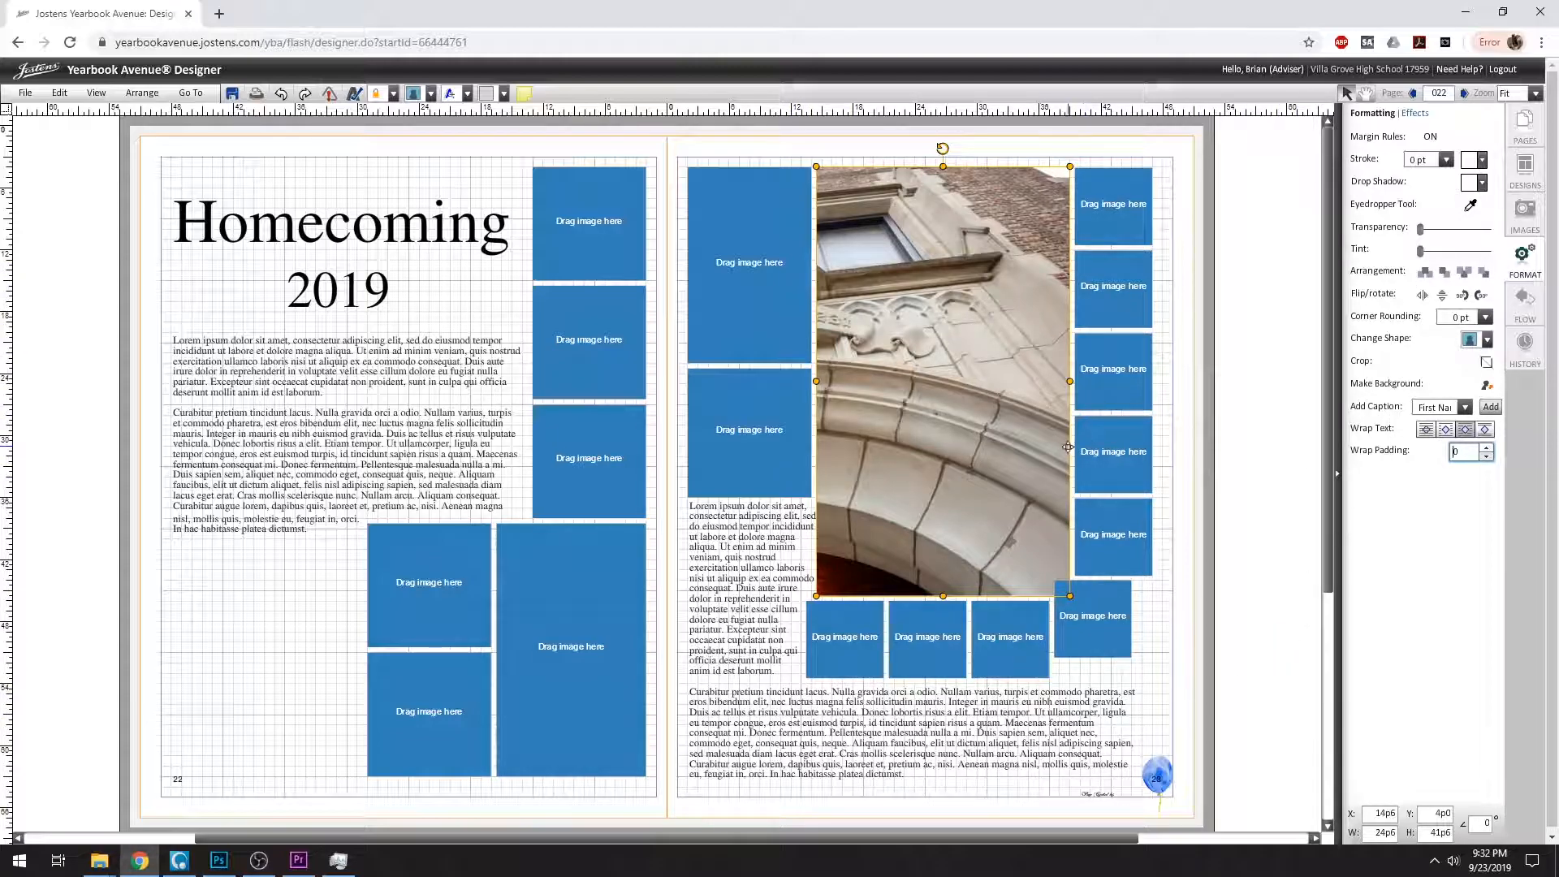
- Try a black drop shadow effect on the archway photo with a 30° angle, more blur and distance, and full opacity
left_click(1415, 116)
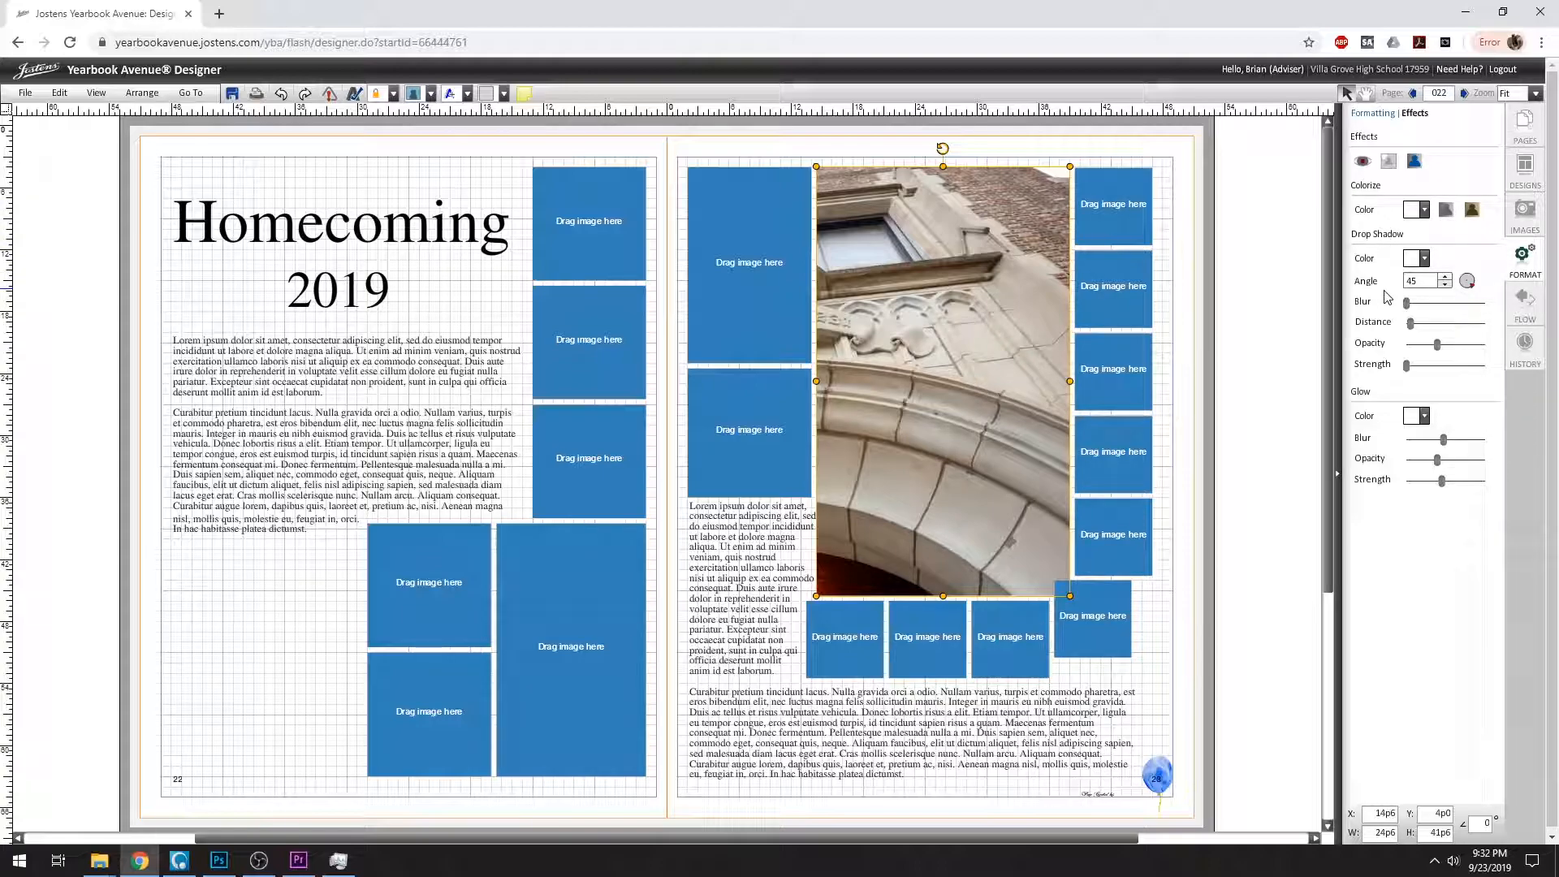
left_click(1424, 258)
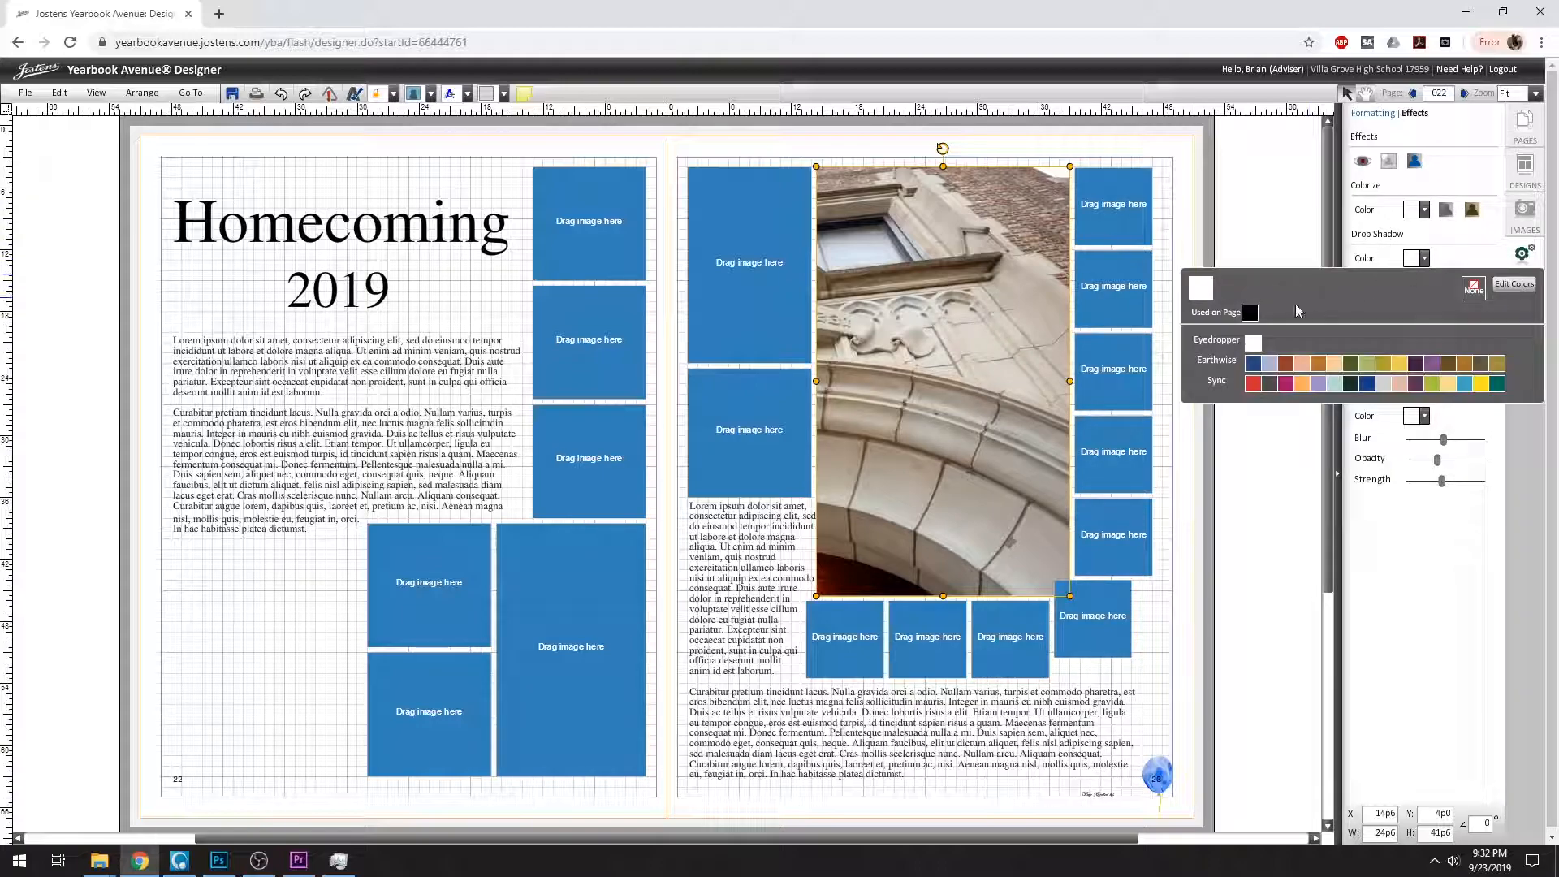
left_click(1251, 313)
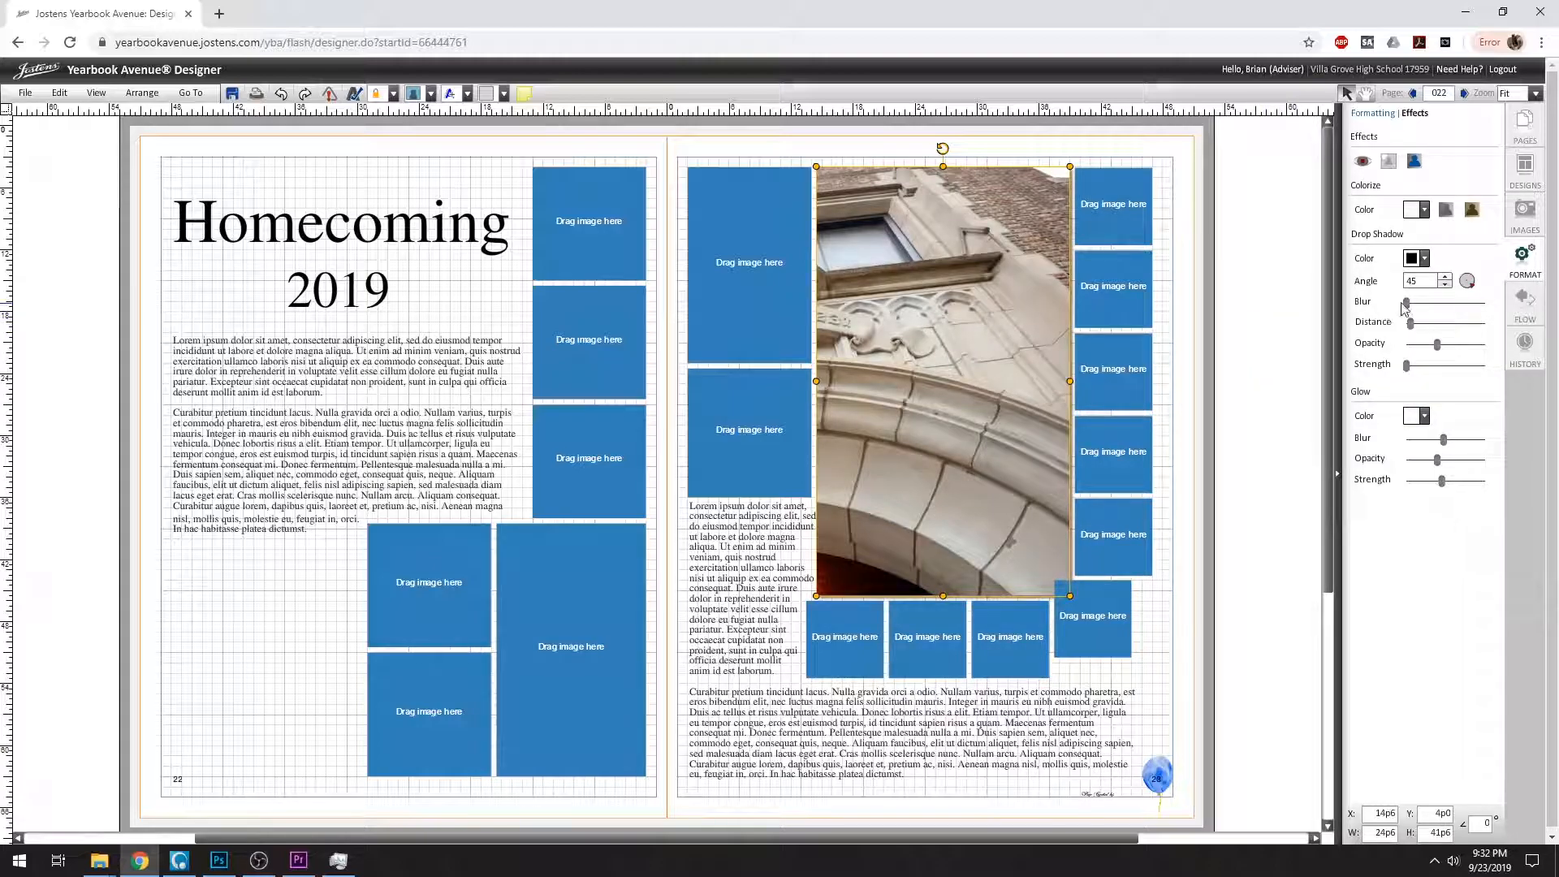
mouse_move(1470, 285)
left_mouse_down()
mouse_move(1458, 302)
mouse_move(1478, 285)
left_mouse_up()
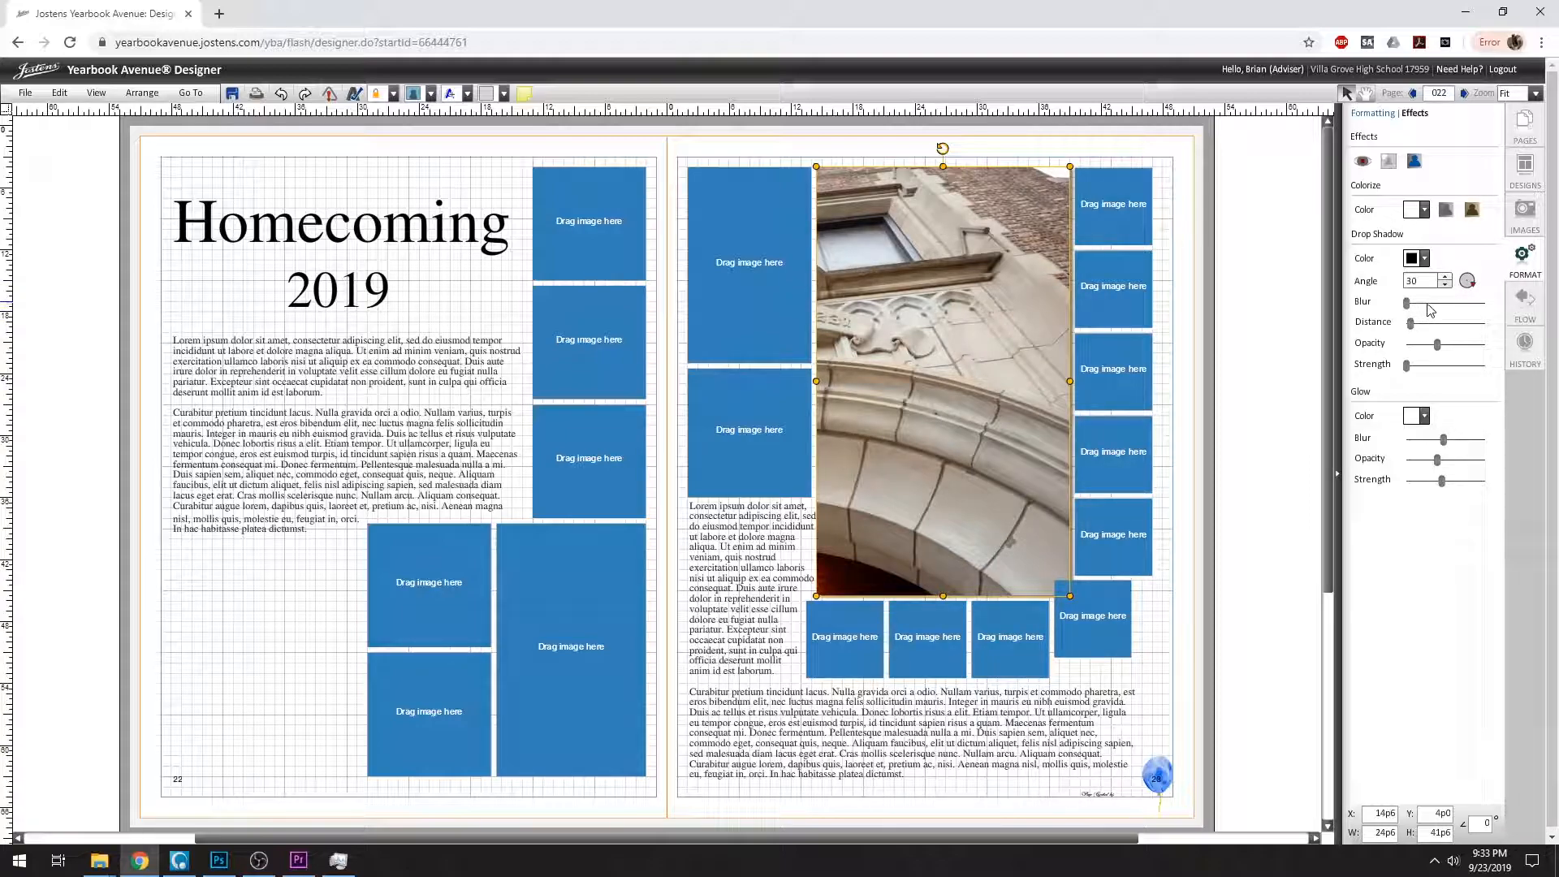
left_click_drag(1408, 305, 1490, 347)
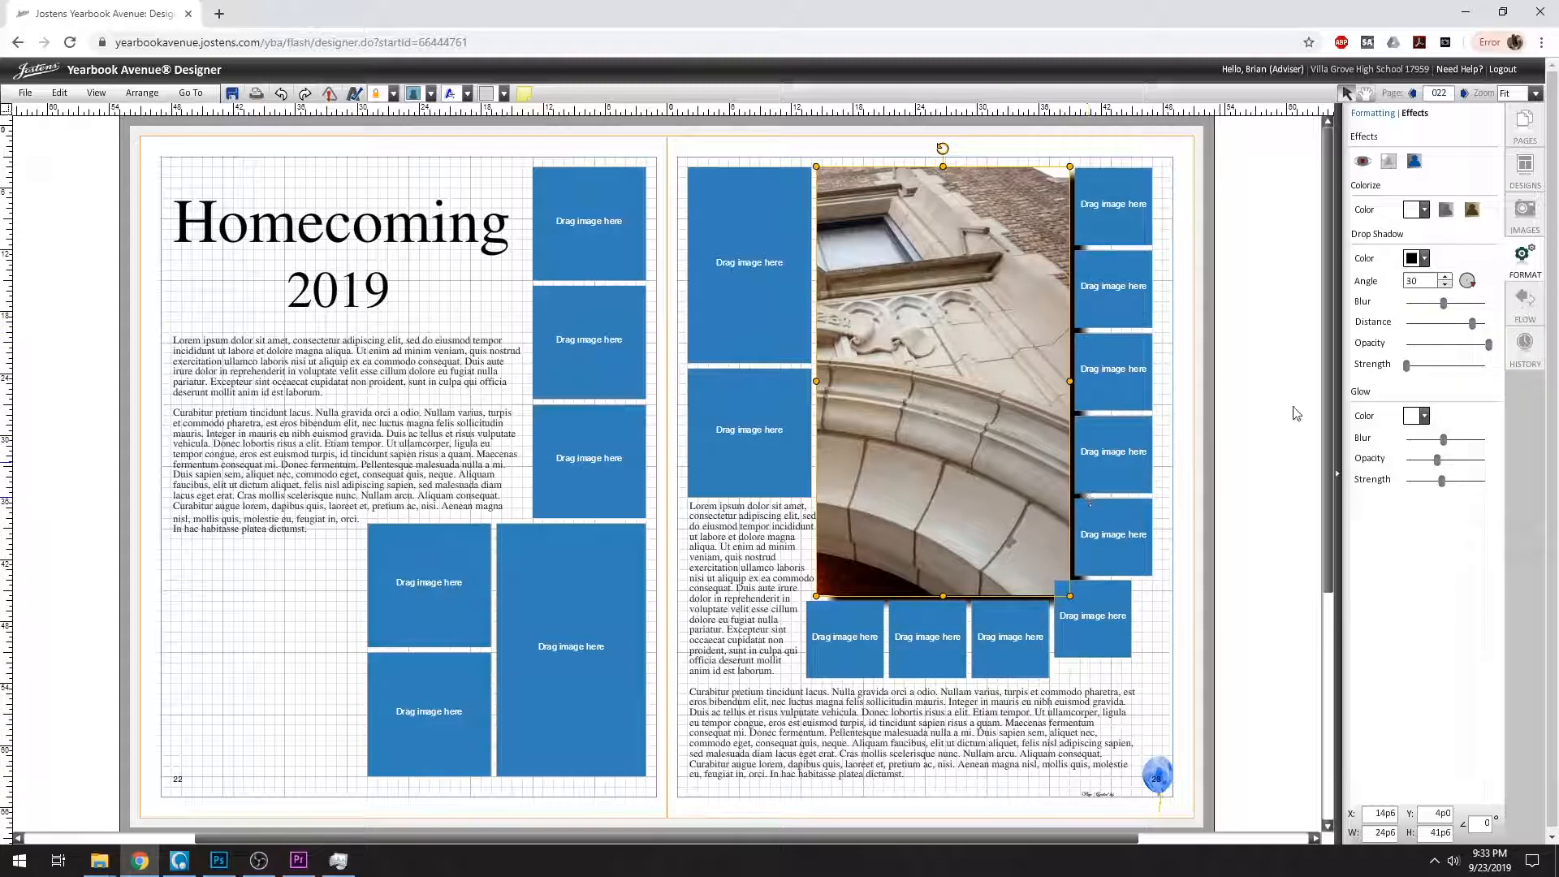
left_click_drag(1409, 371, 1370, 365)
- Give the archway photo a dark teal glow from the Sync colors and raise its blur, opacity and strength
left_click(1421, 415)
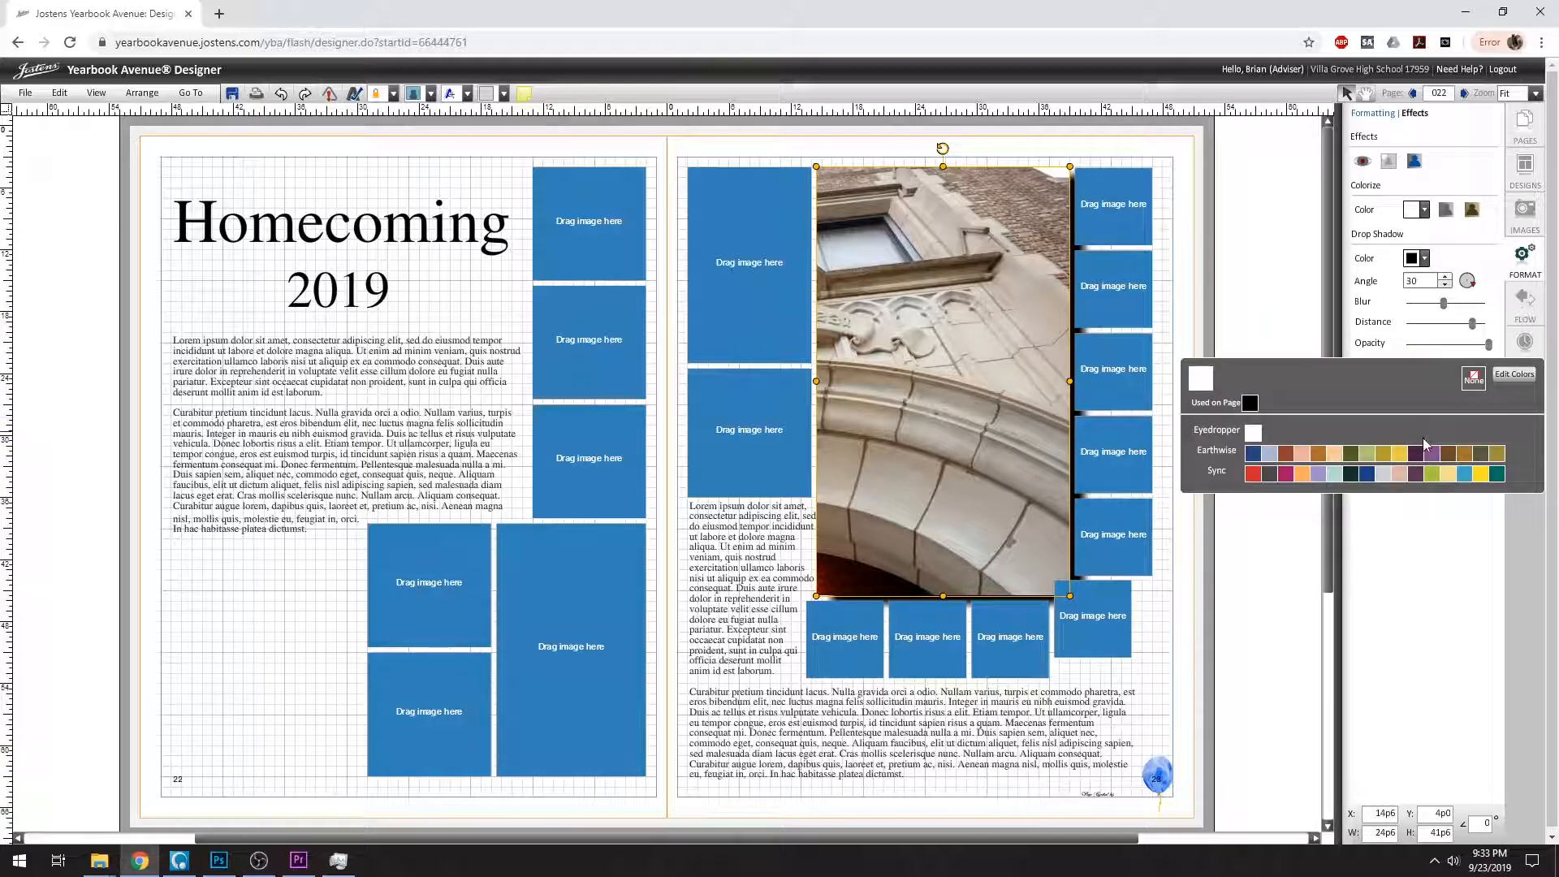
left_click(1497, 473)
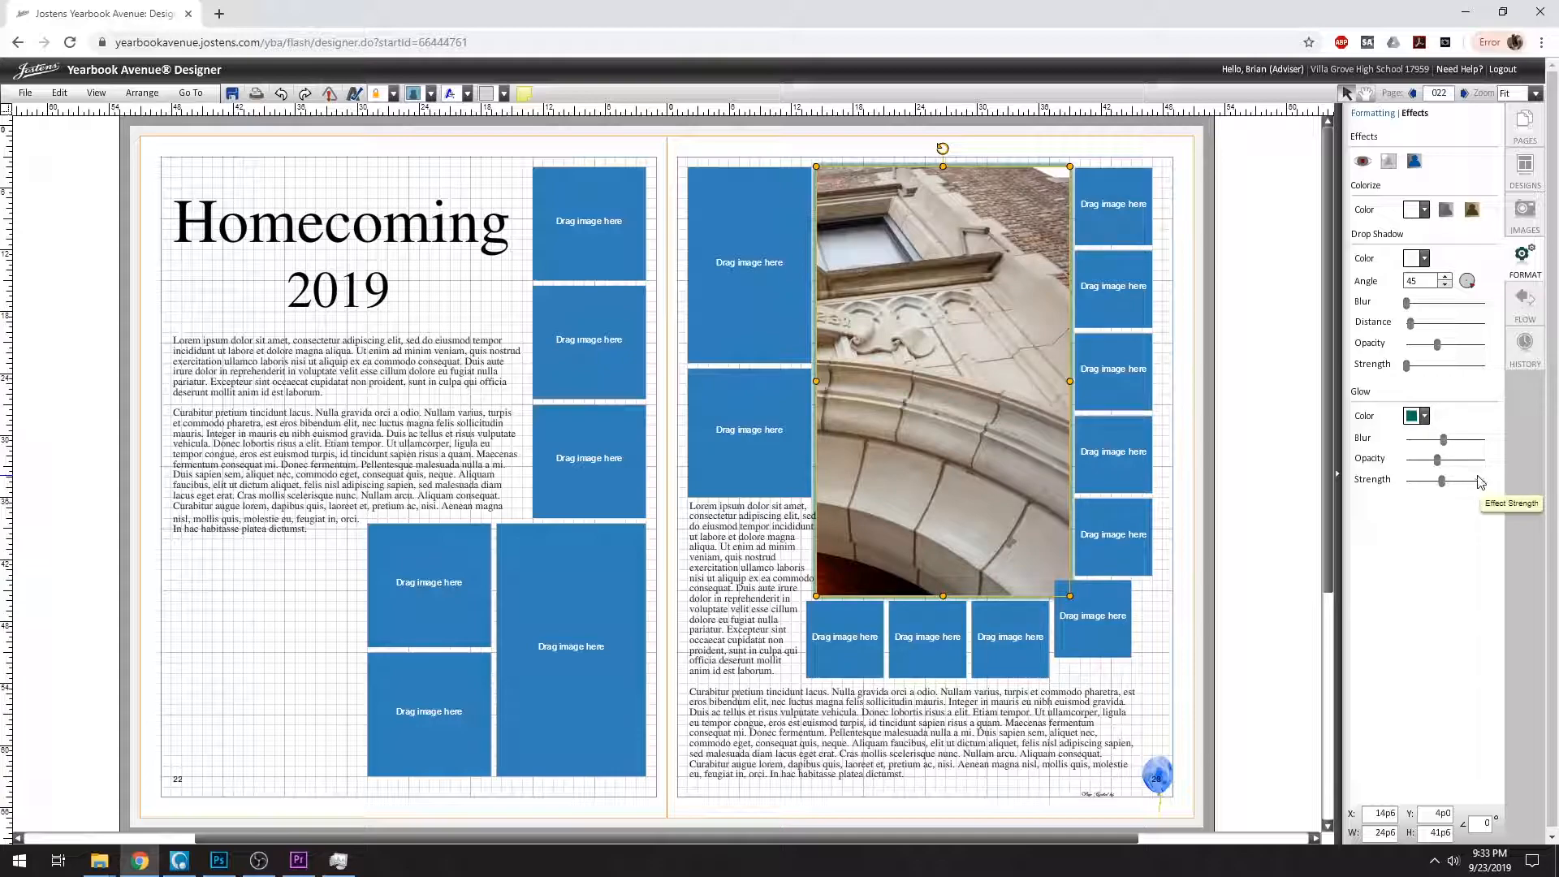
left_click_drag(1442, 481, 1481, 439)
left_click(1444, 439)
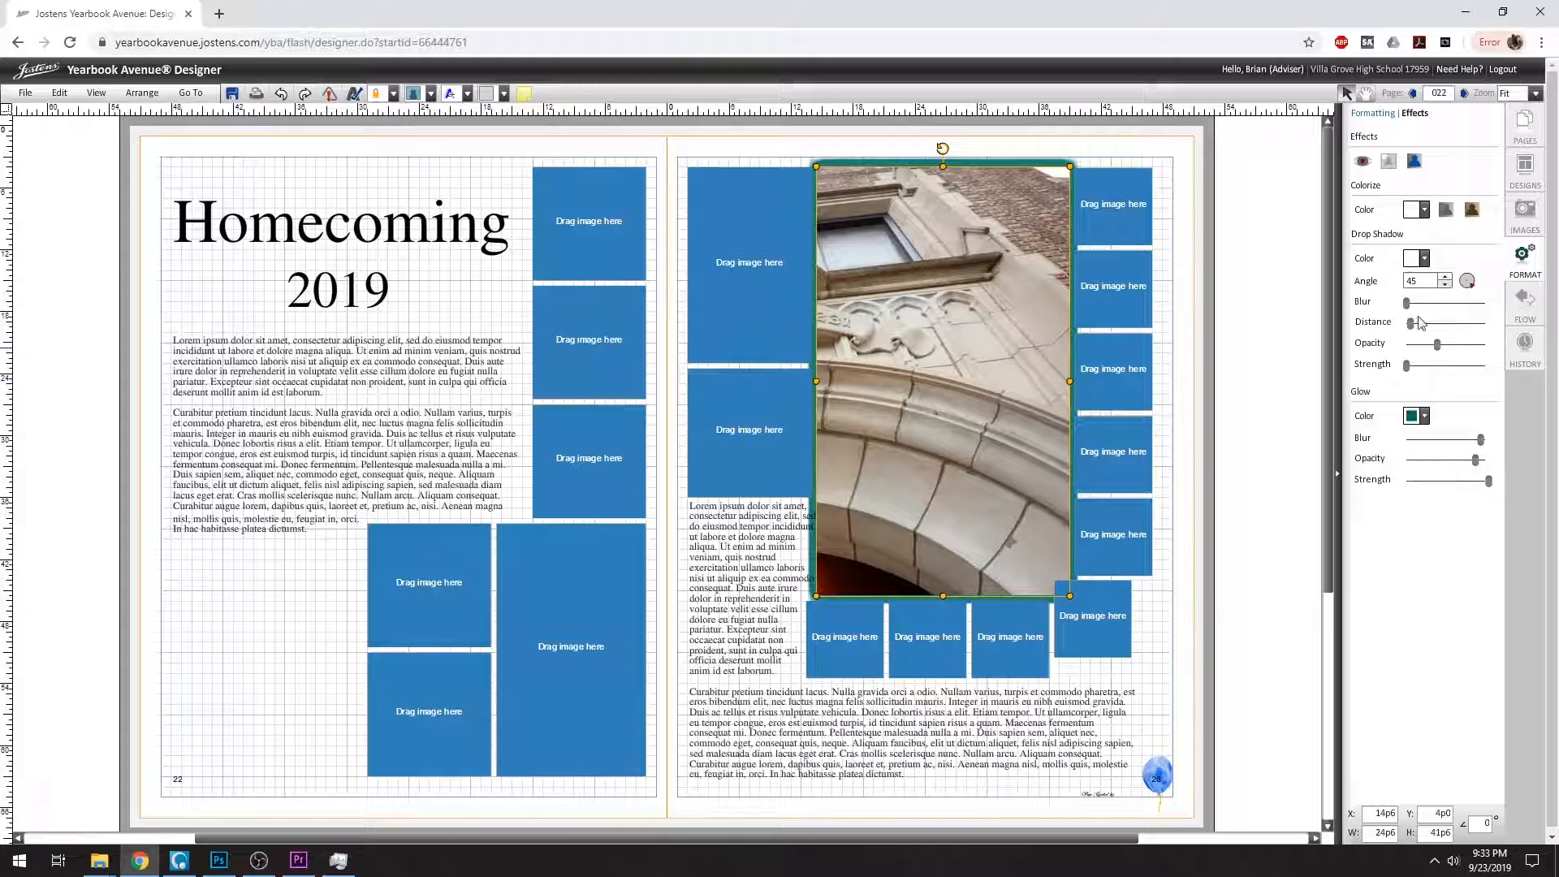
- Change the font of all the body text under the Homecoming 2019 heading to AYT Campbell Cutout
left_click(1389, 118)
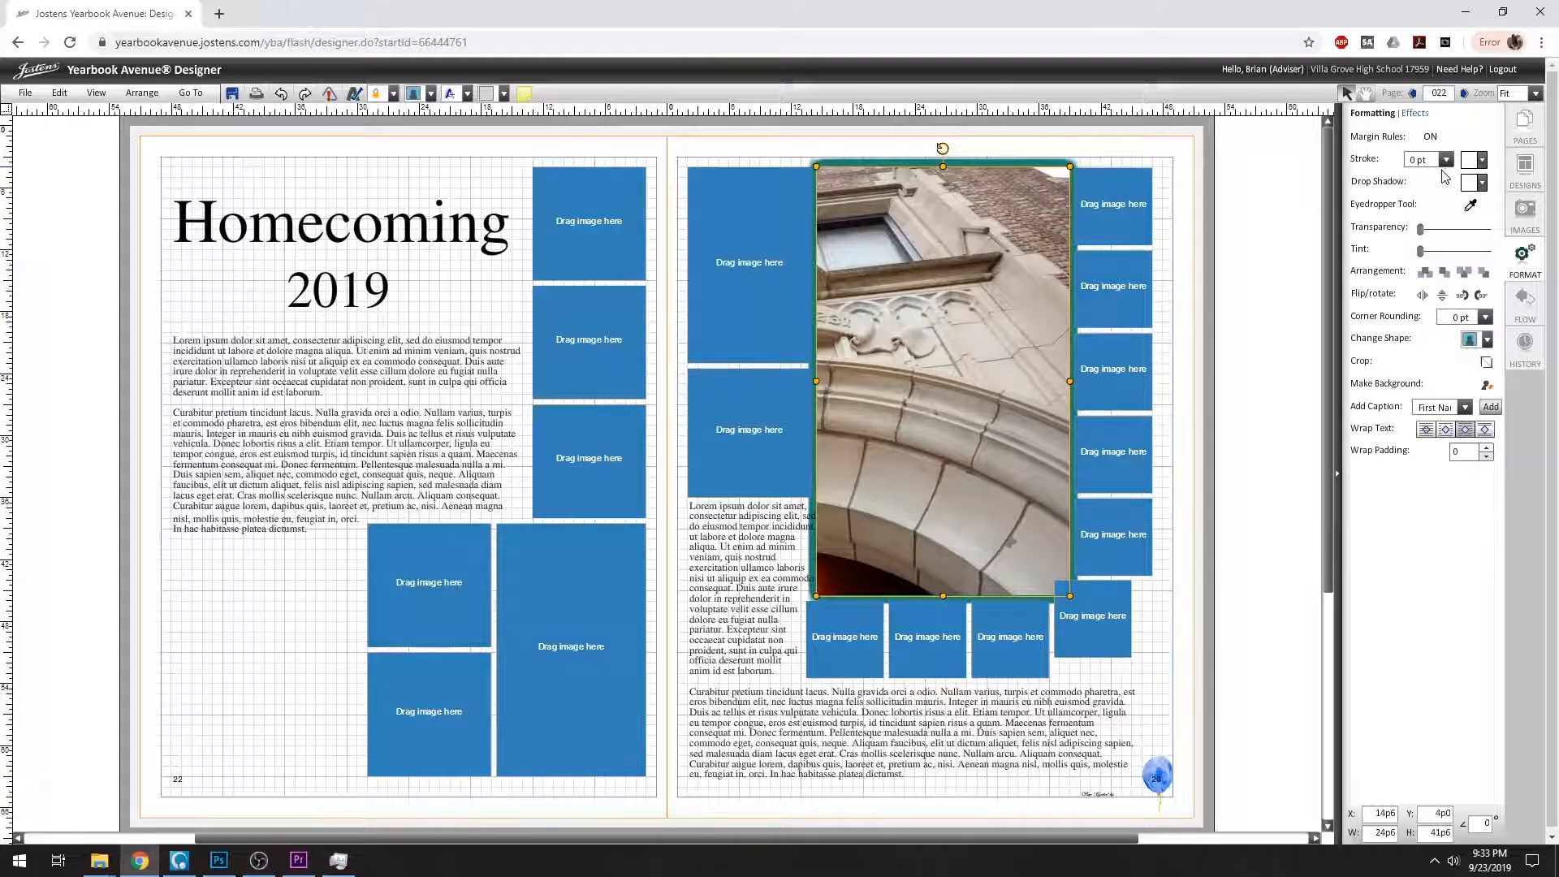
left_click(391, 359)
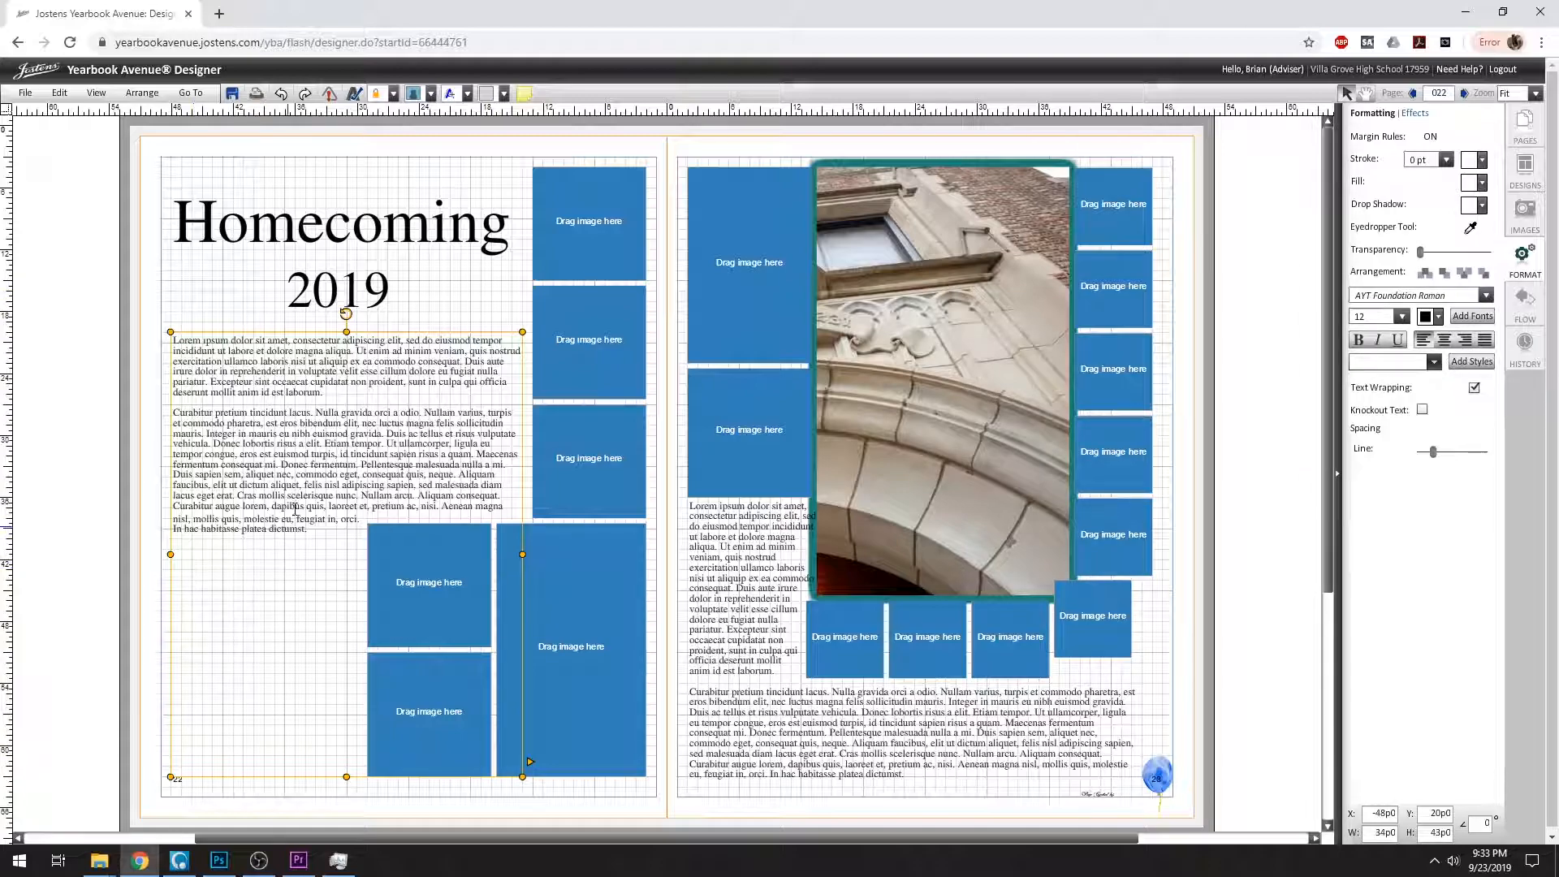
left_click_drag(279, 421, 341, 418)
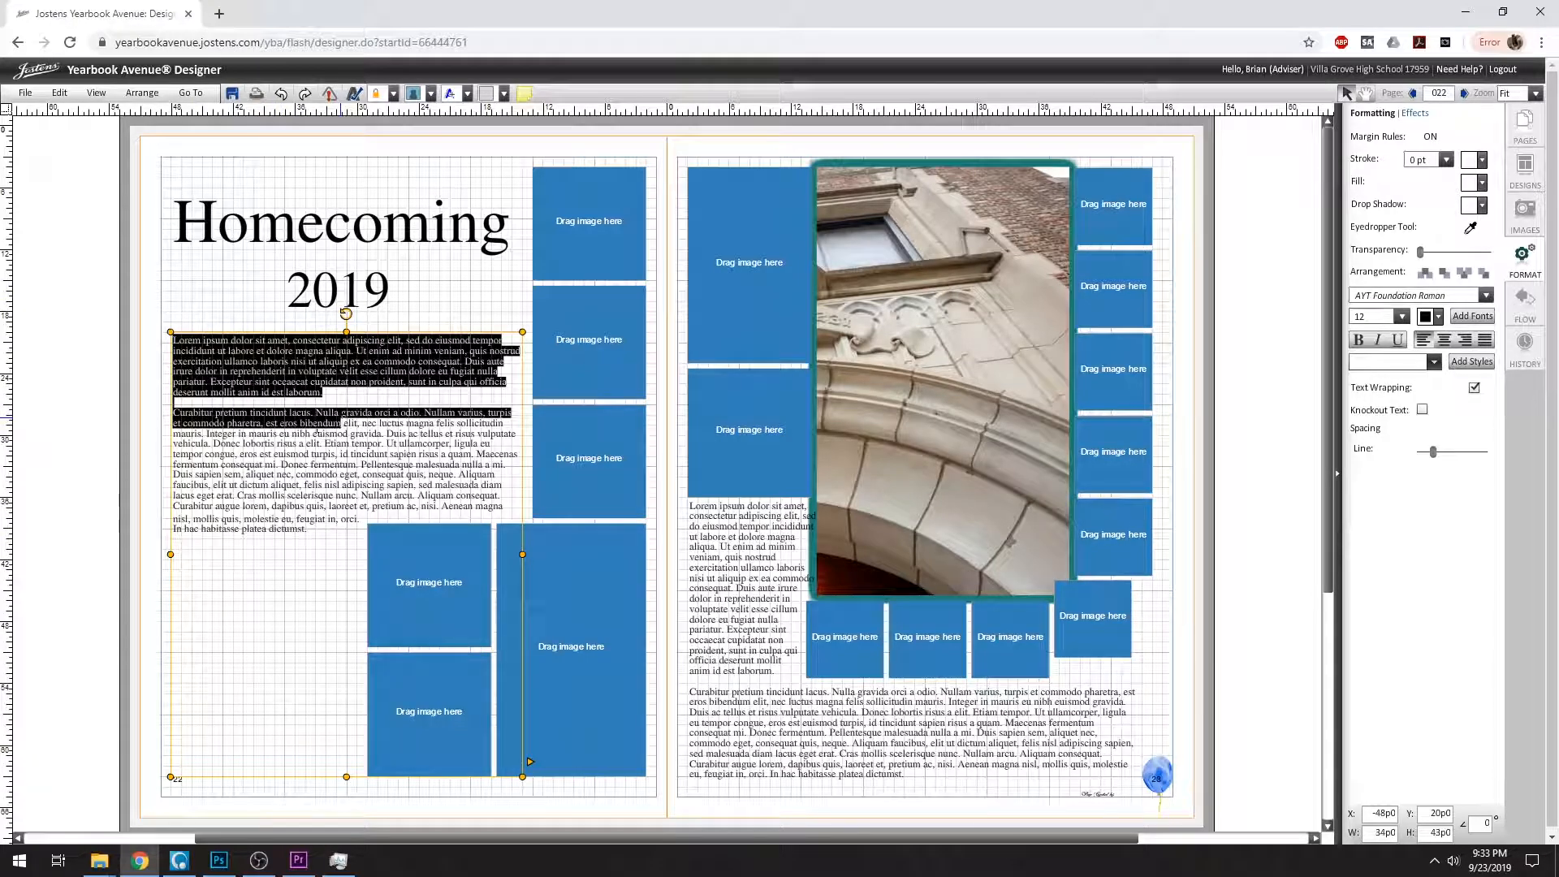
left_click(323, 528)
left_click_drag(313, 543, 114, 325)
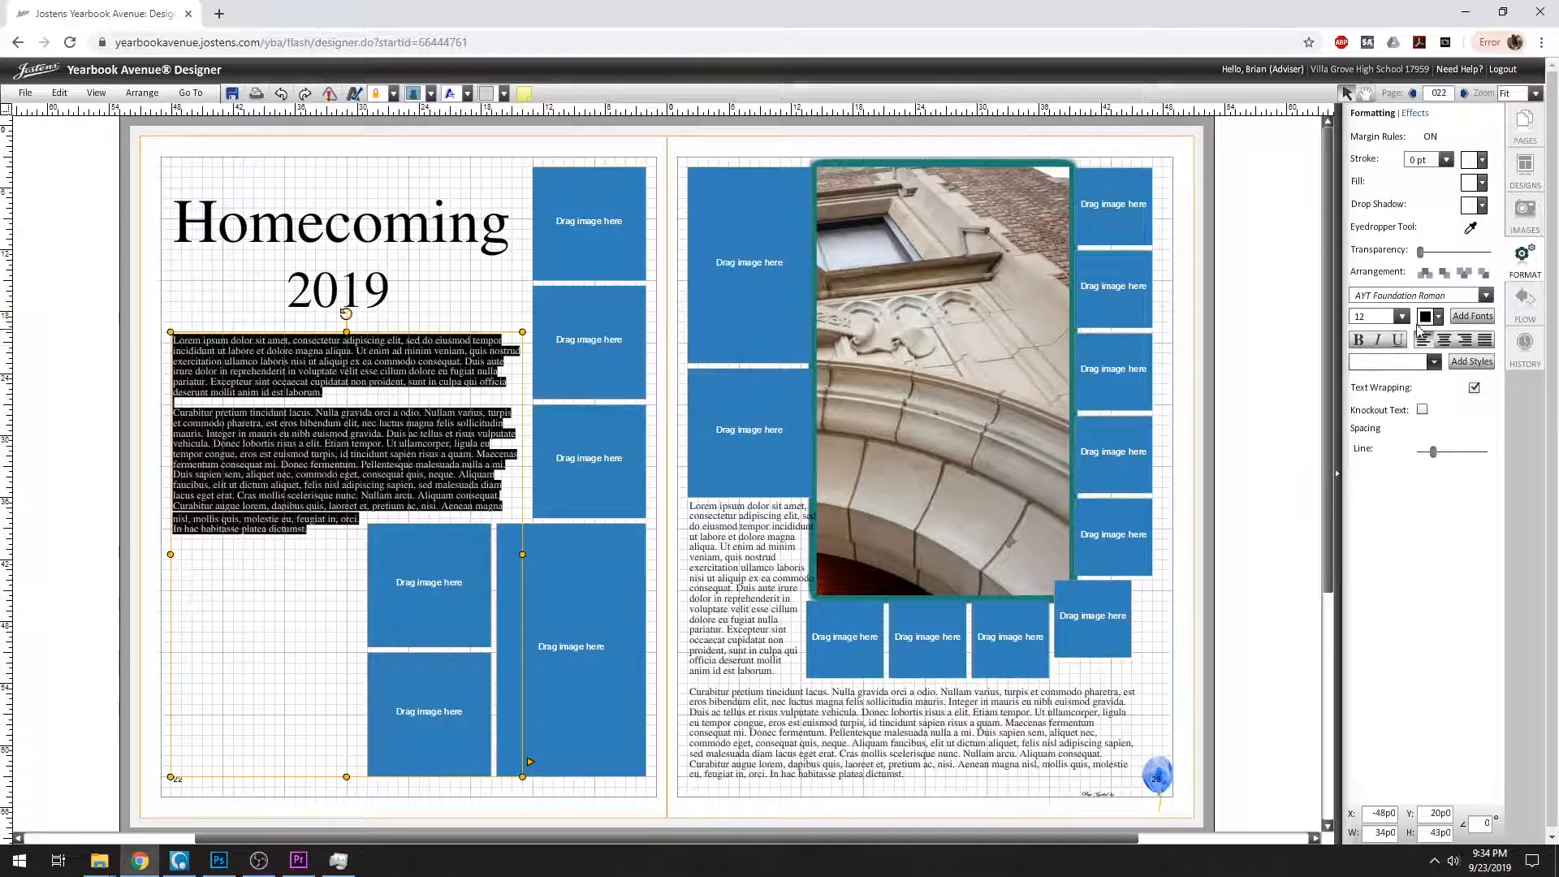
left_click(1486, 295)
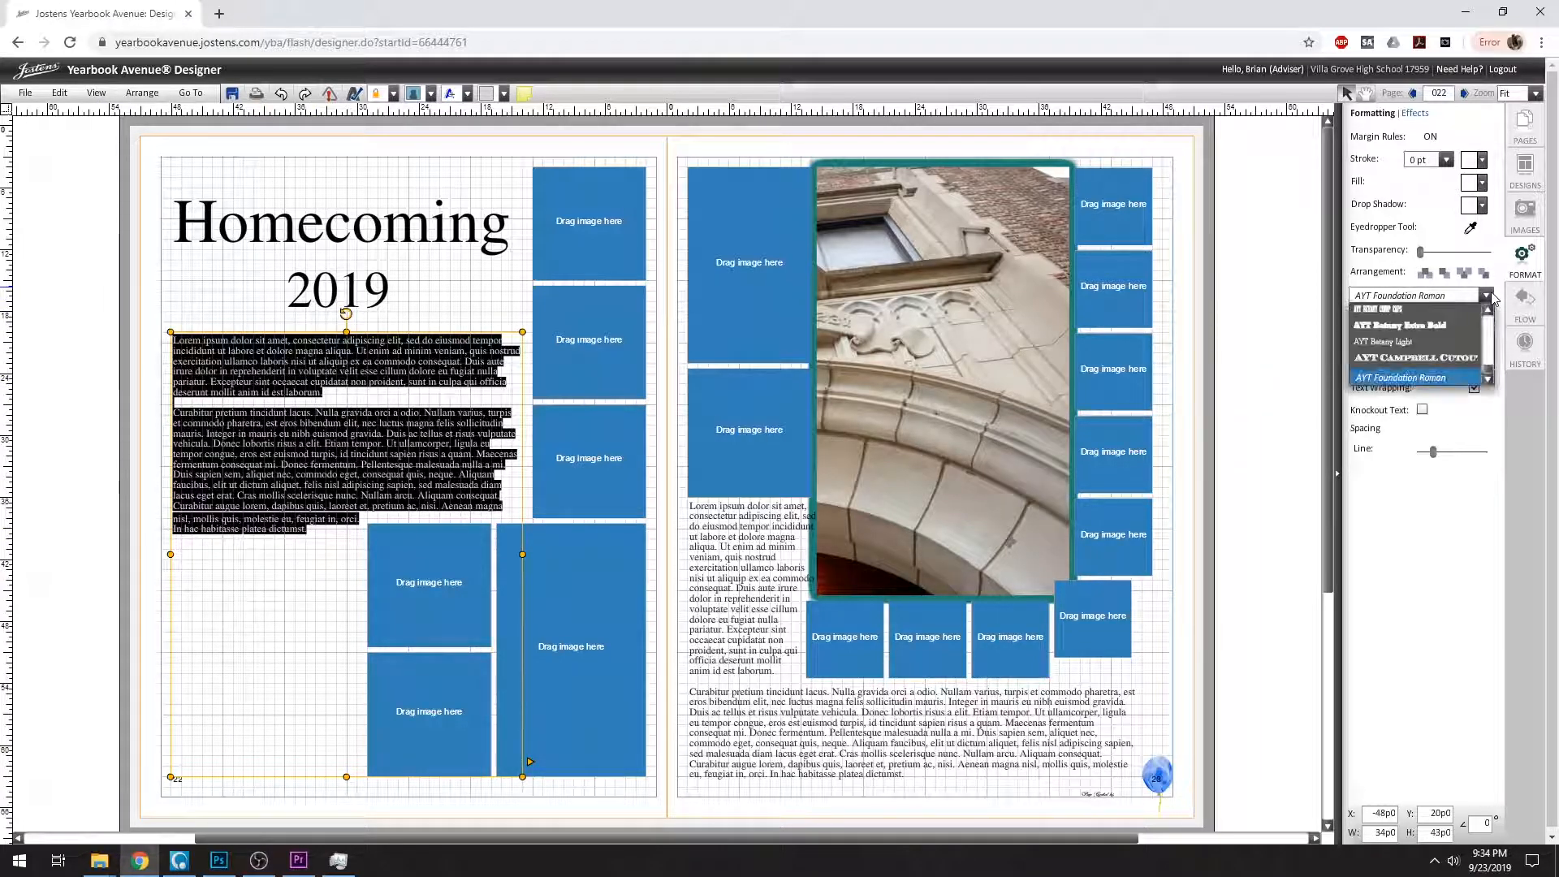
left_click(1444, 358)
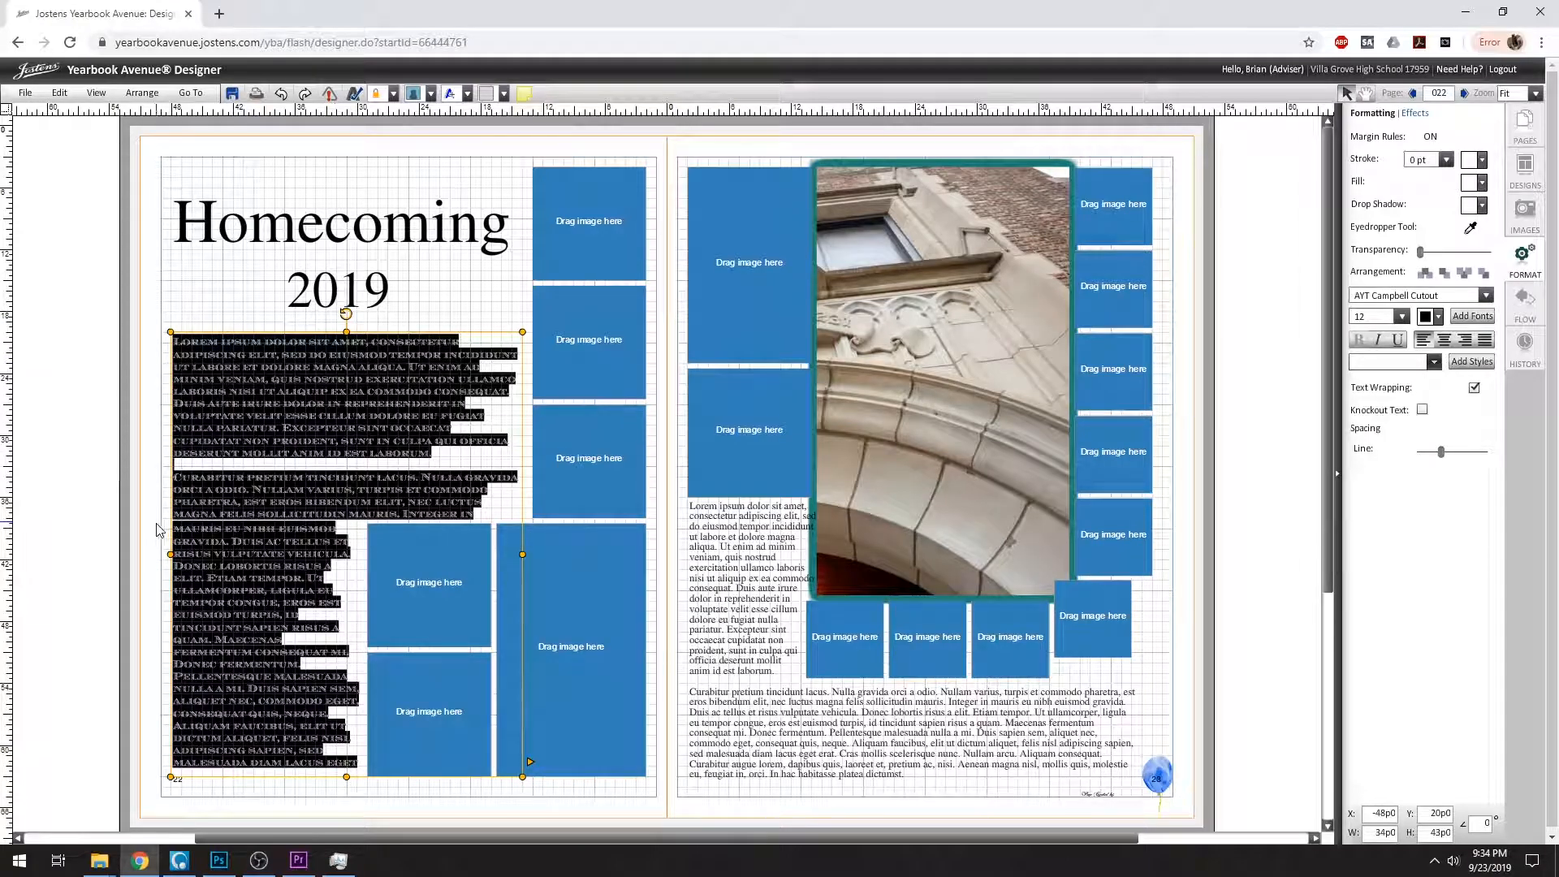
- Go to the font size of the words around "aliquip ex ea commodo" in the first paragraph and replace them with a line break
left_click(248, 502)
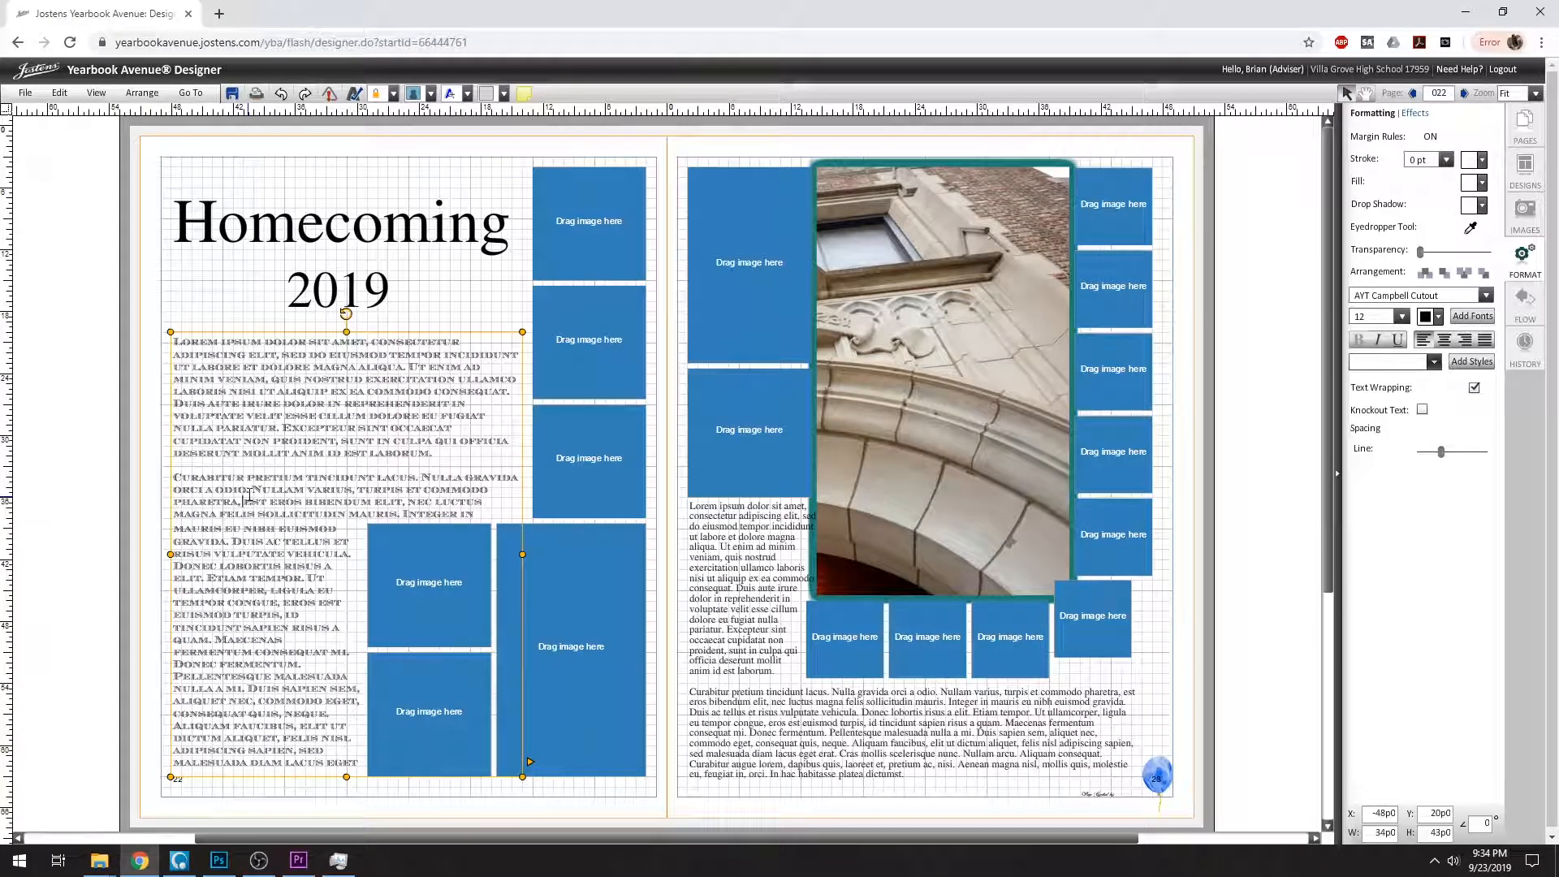
left_click_drag(268, 393, 441, 392)
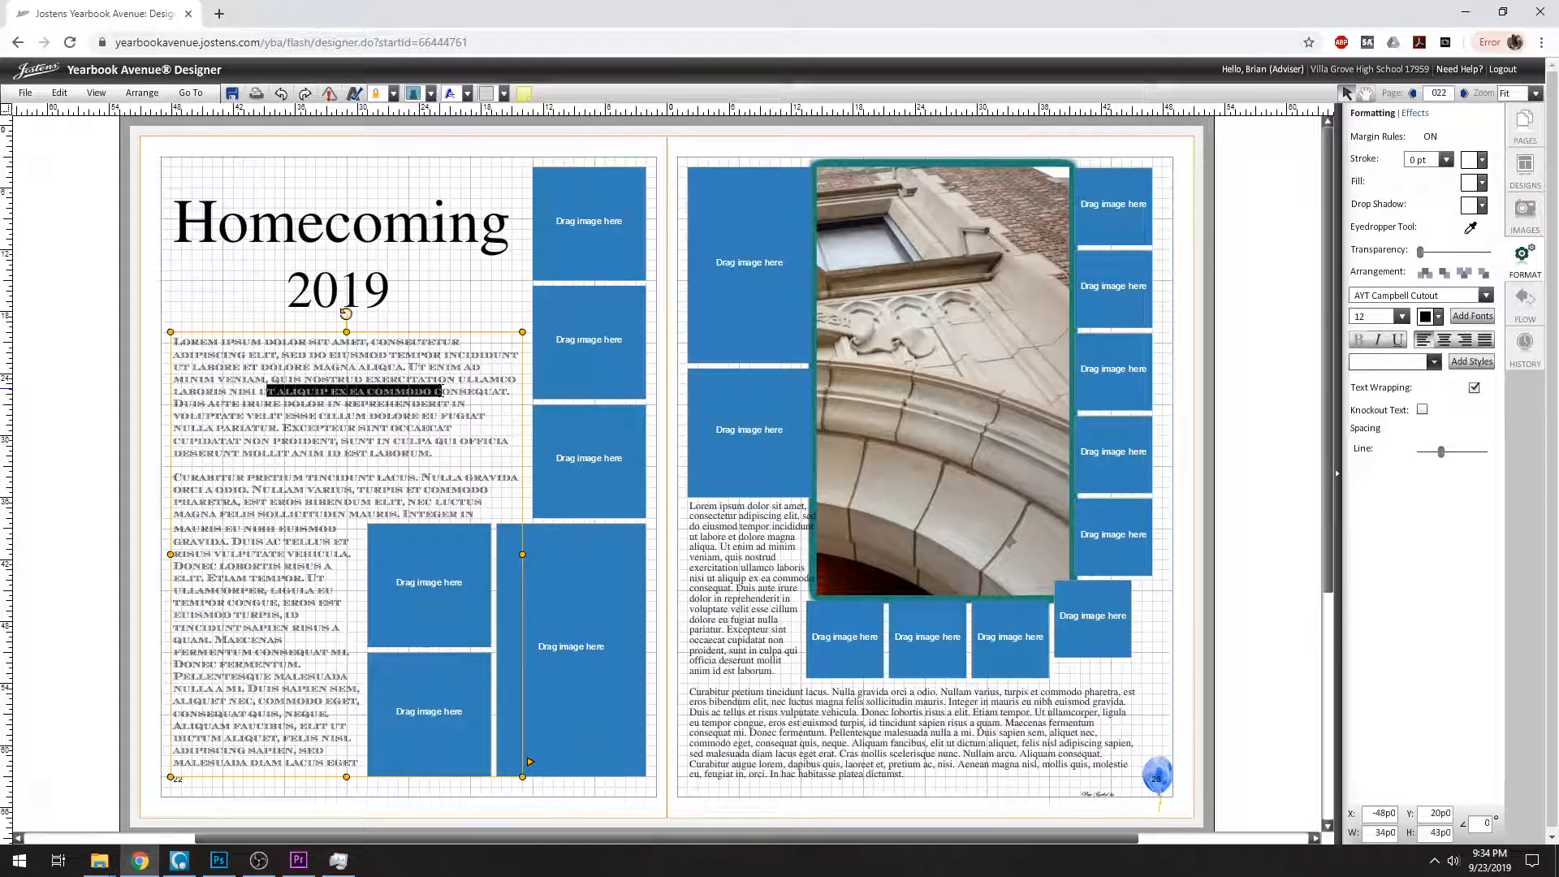
left_click(1402, 322)
key("Return")
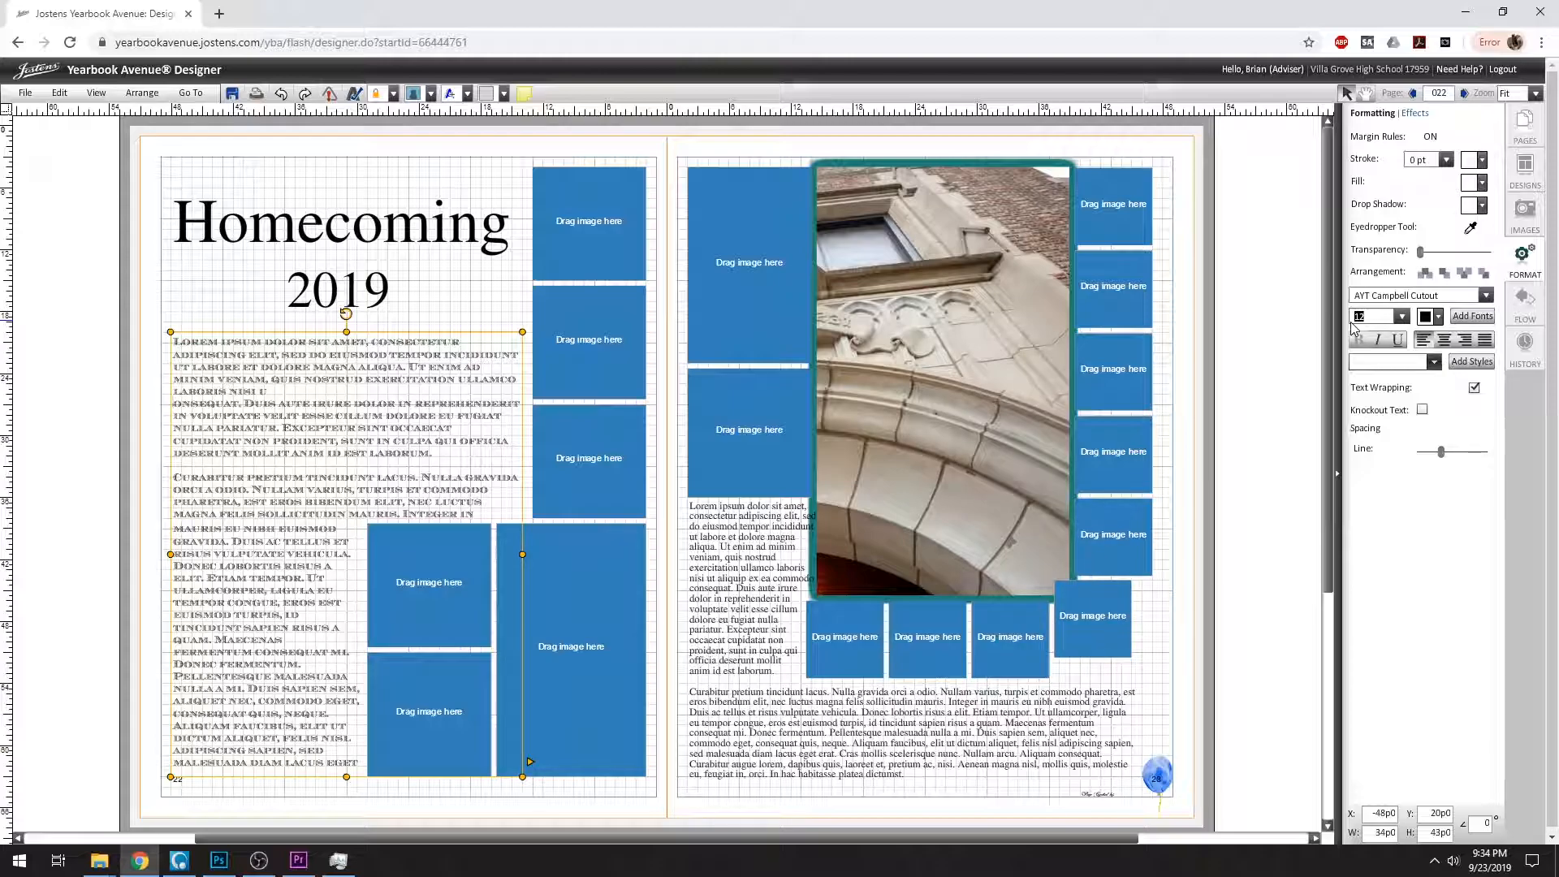
- Go to the font size of the first-paragraph passage from "aute irure" to "proident" and delete that passage
left_click_drag(278, 402, 346, 443)
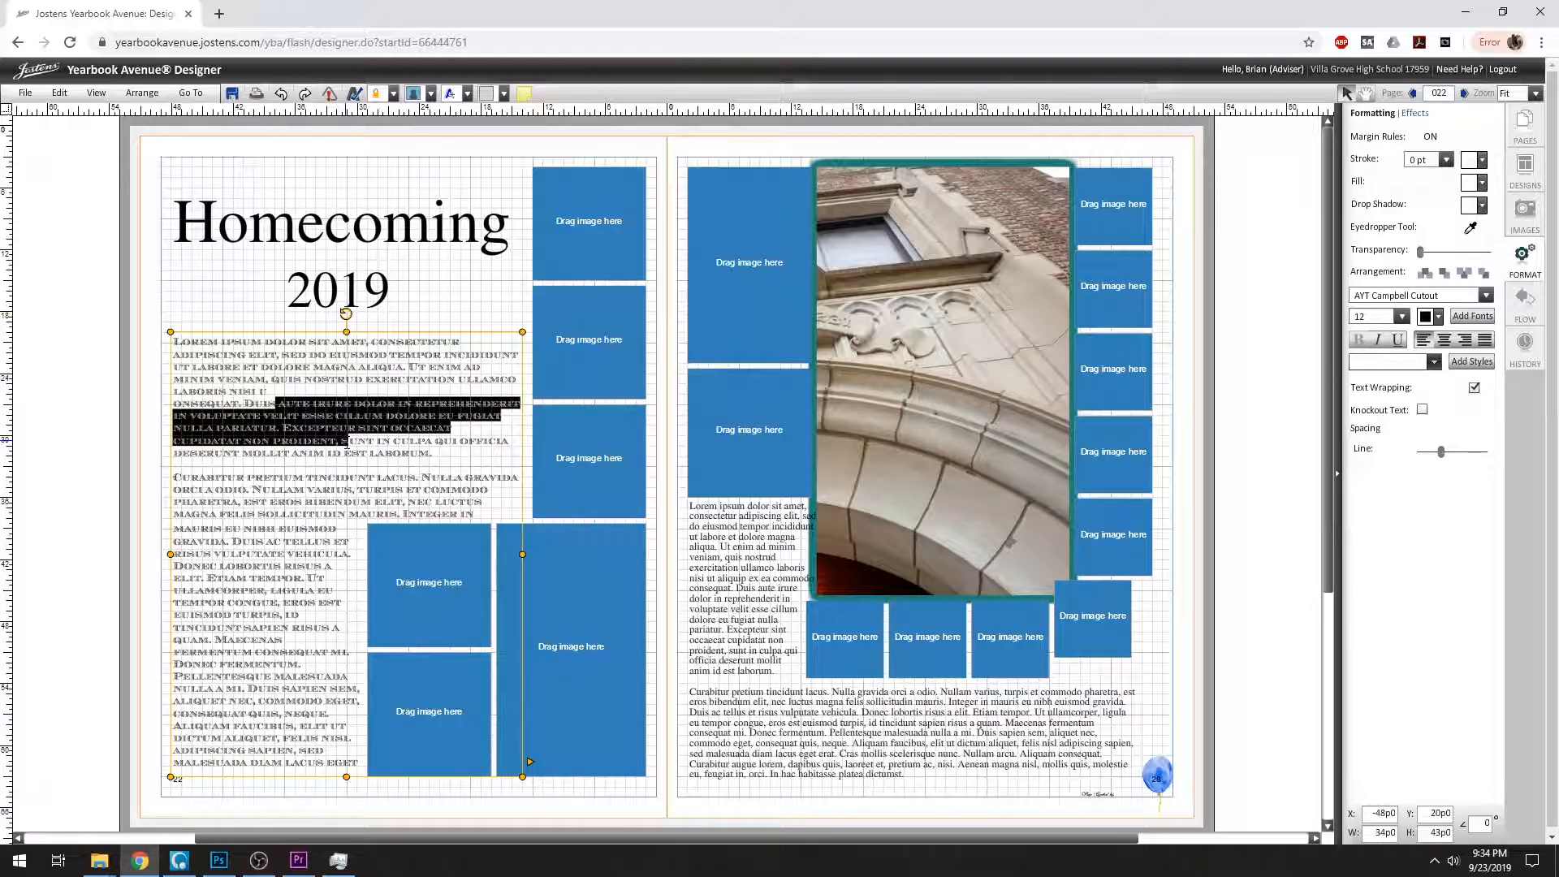
left_click(1402, 318)
key("Delete")
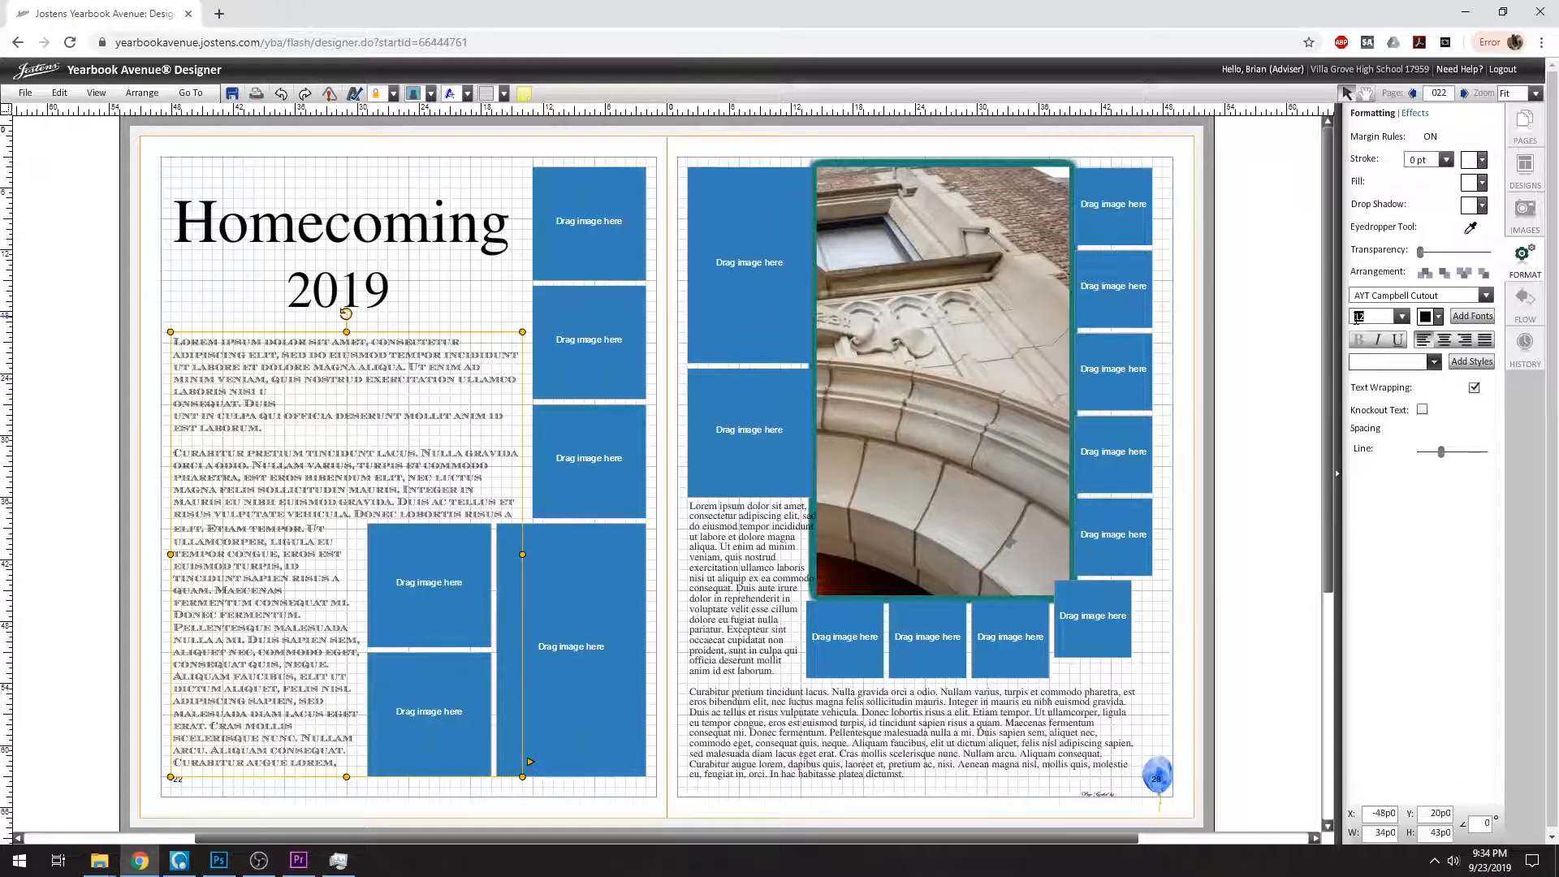
- Change the font of "est laborum." at the end of the first body paragraph to AYT Botany Light
left_click_drag(265, 428, 180, 428)
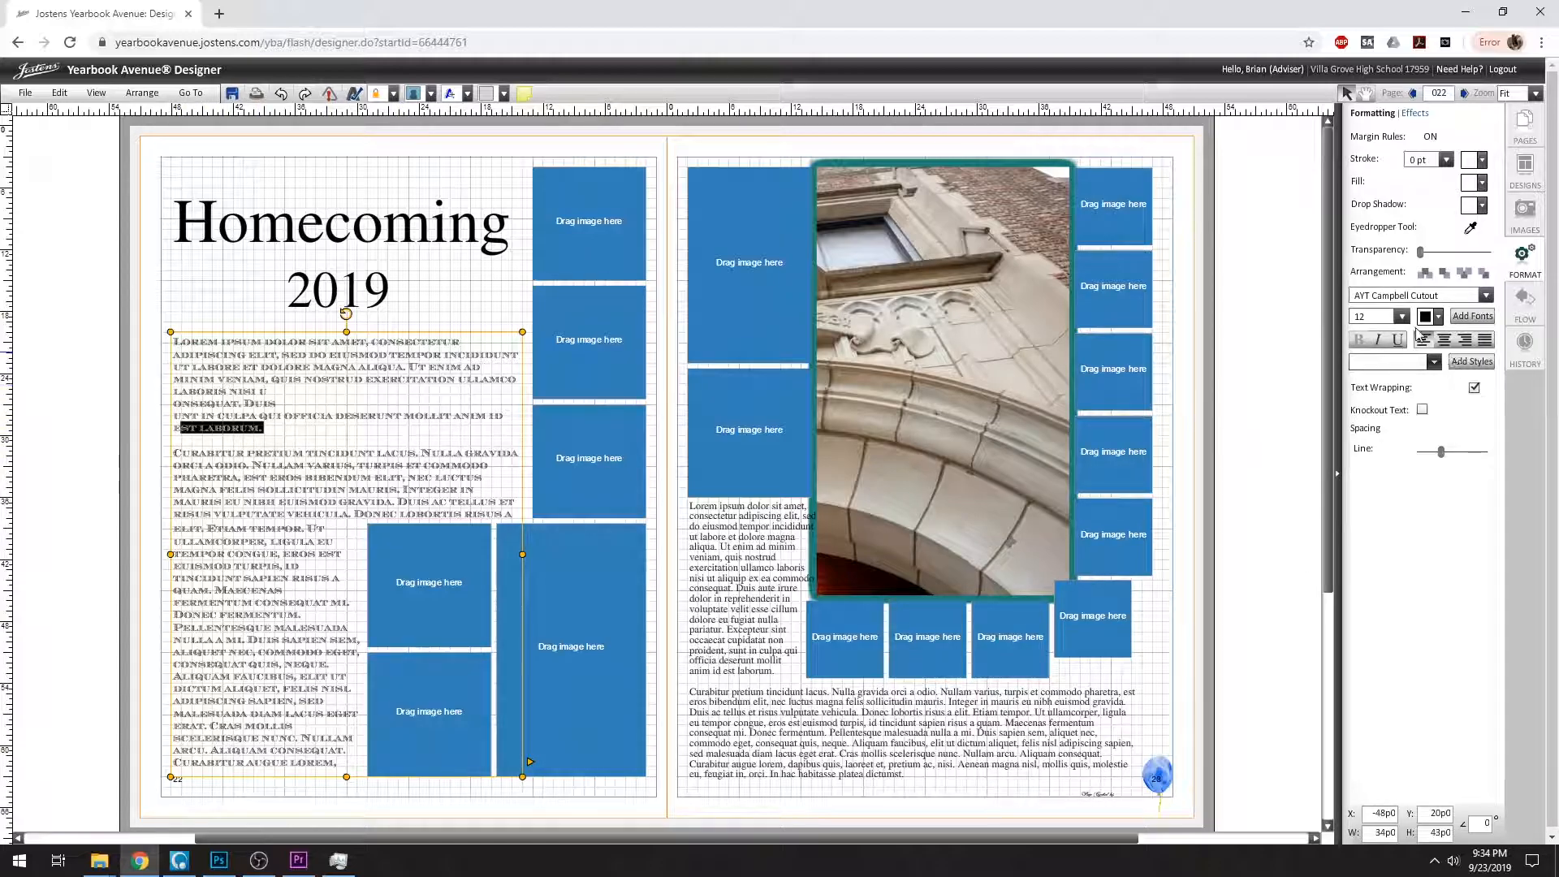
left_click(1390, 316)
left_click(1492, 296)
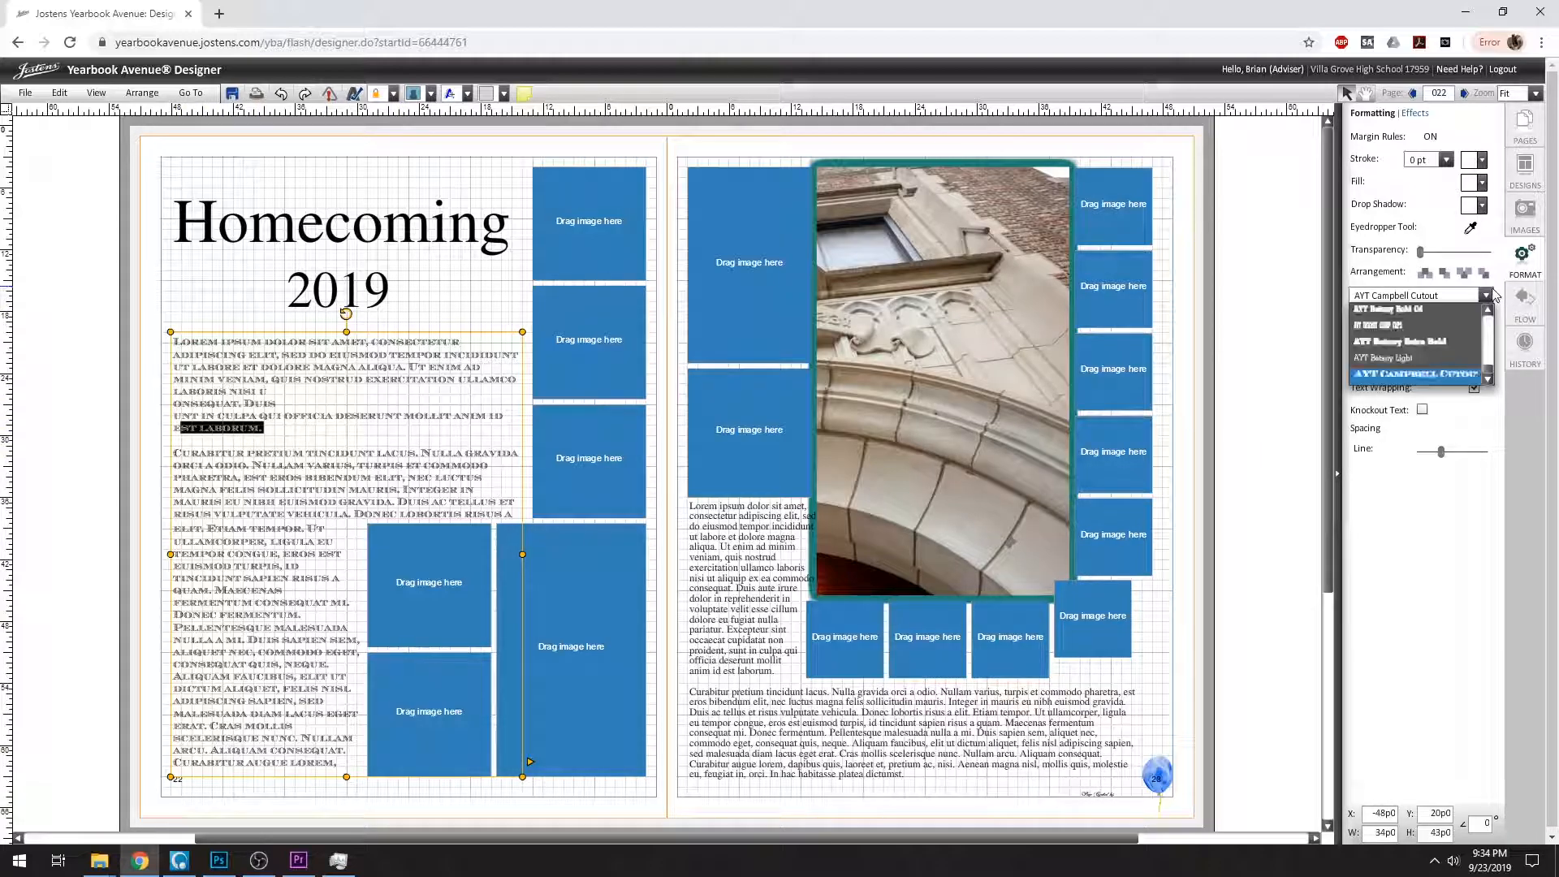
left_click(1446, 364)
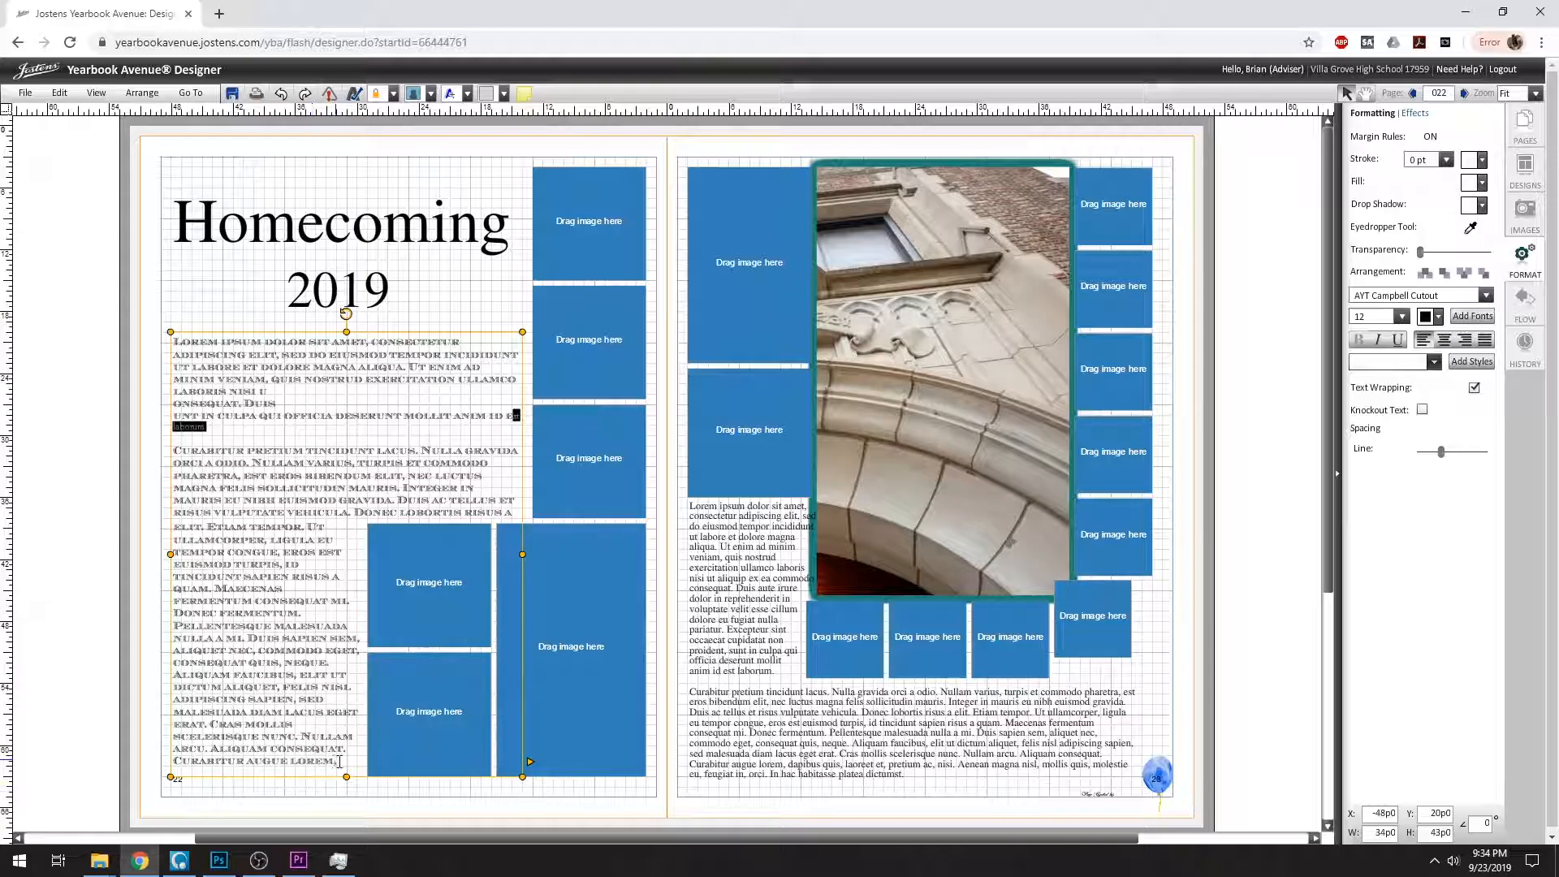
- Set the font of the body text from "Lorem ipsum" through "Curabitur augue lorem," to AYT Action
left_click_drag(337, 763, 146, 333)
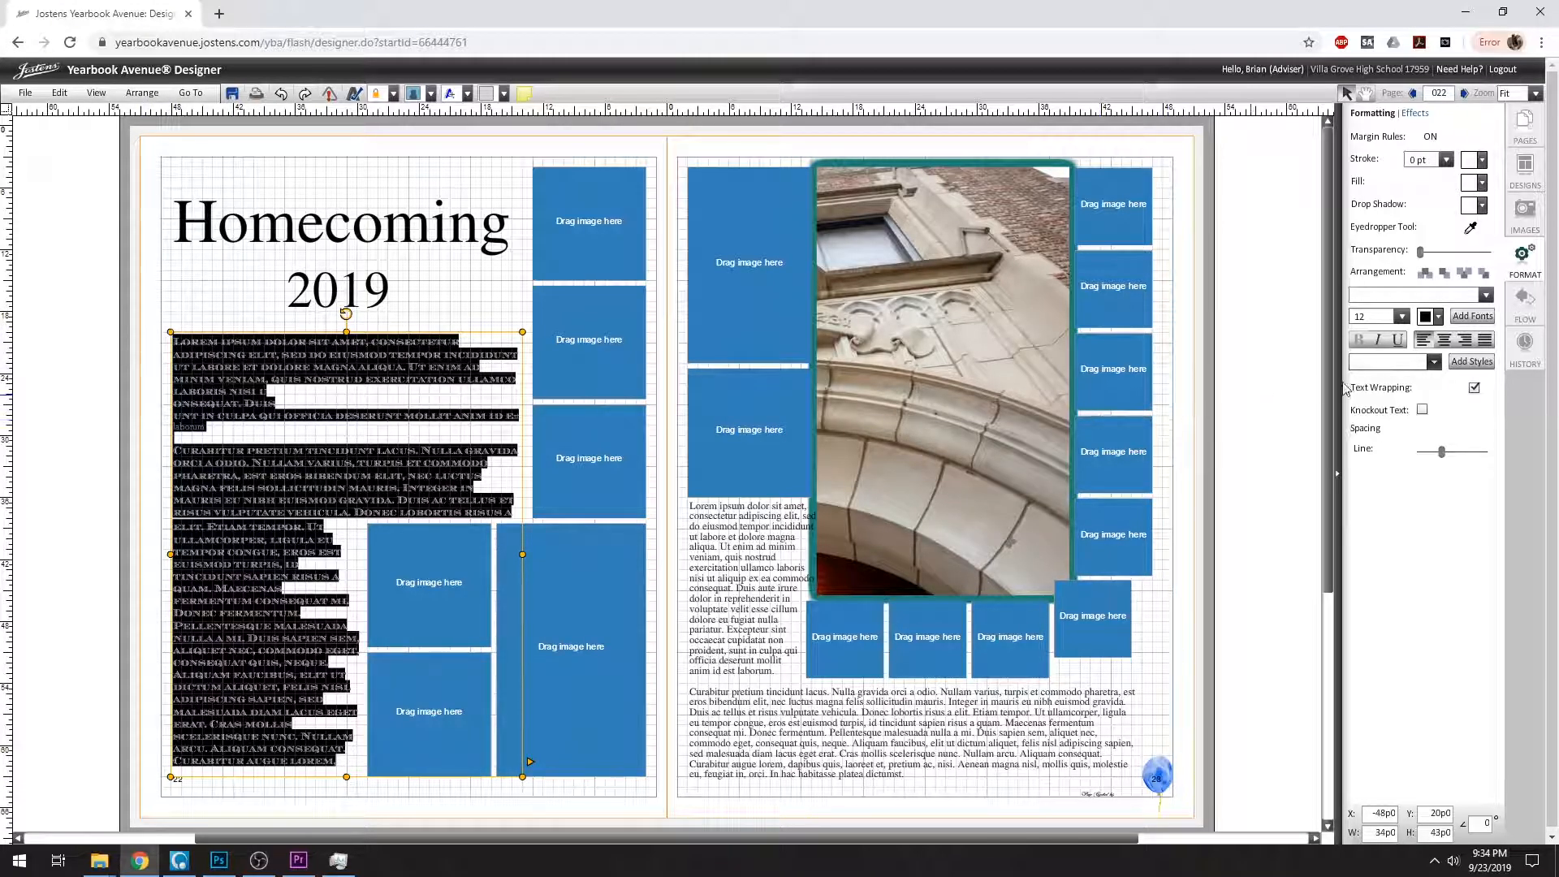
left_click(1486, 296)
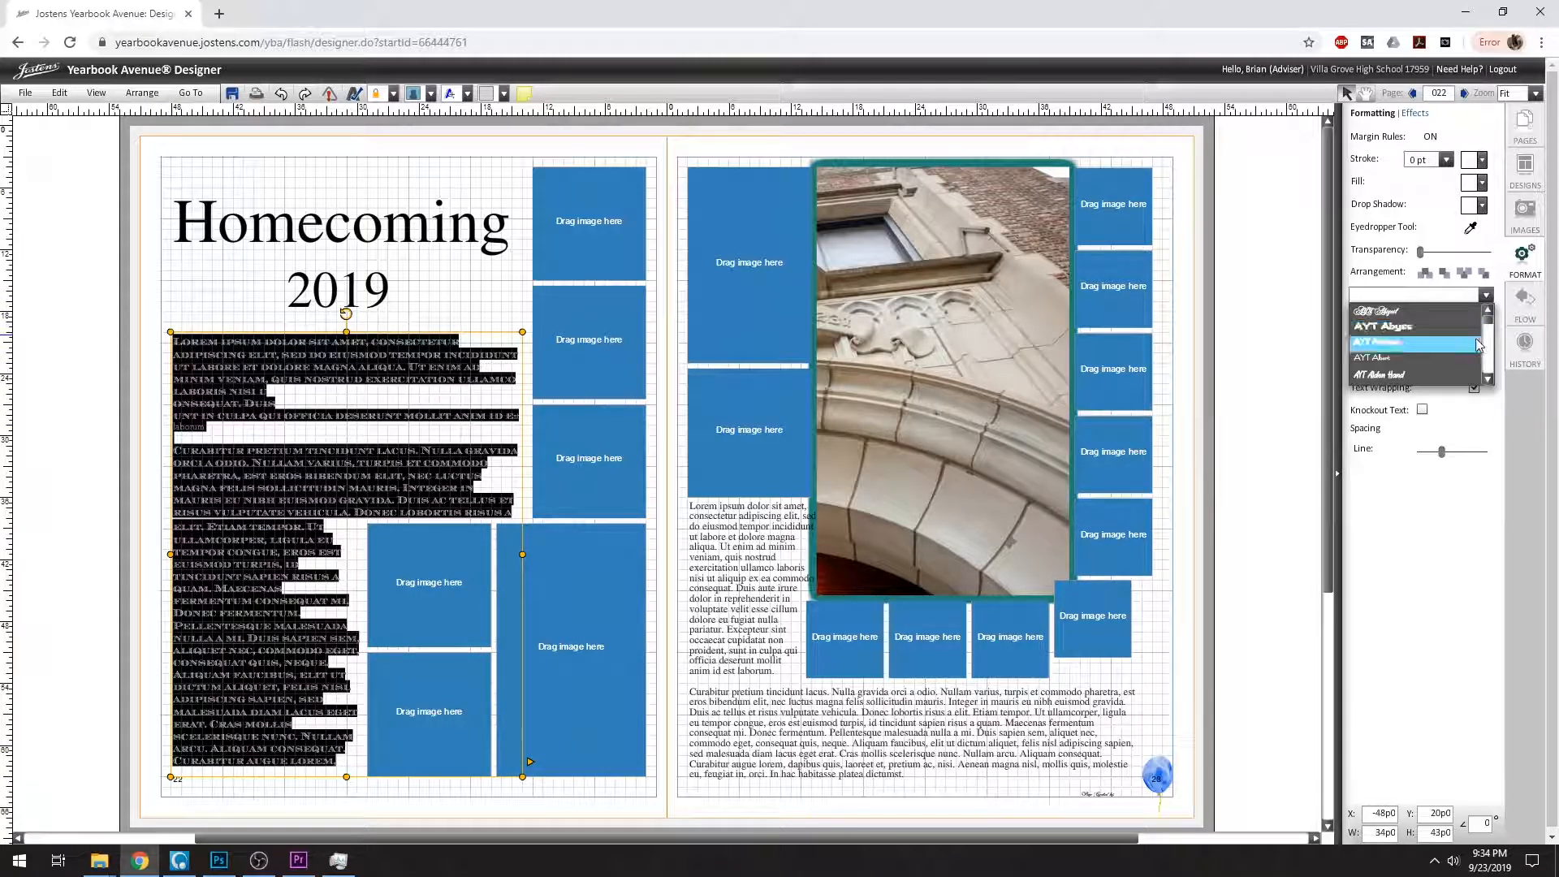
left_click(1452, 345)
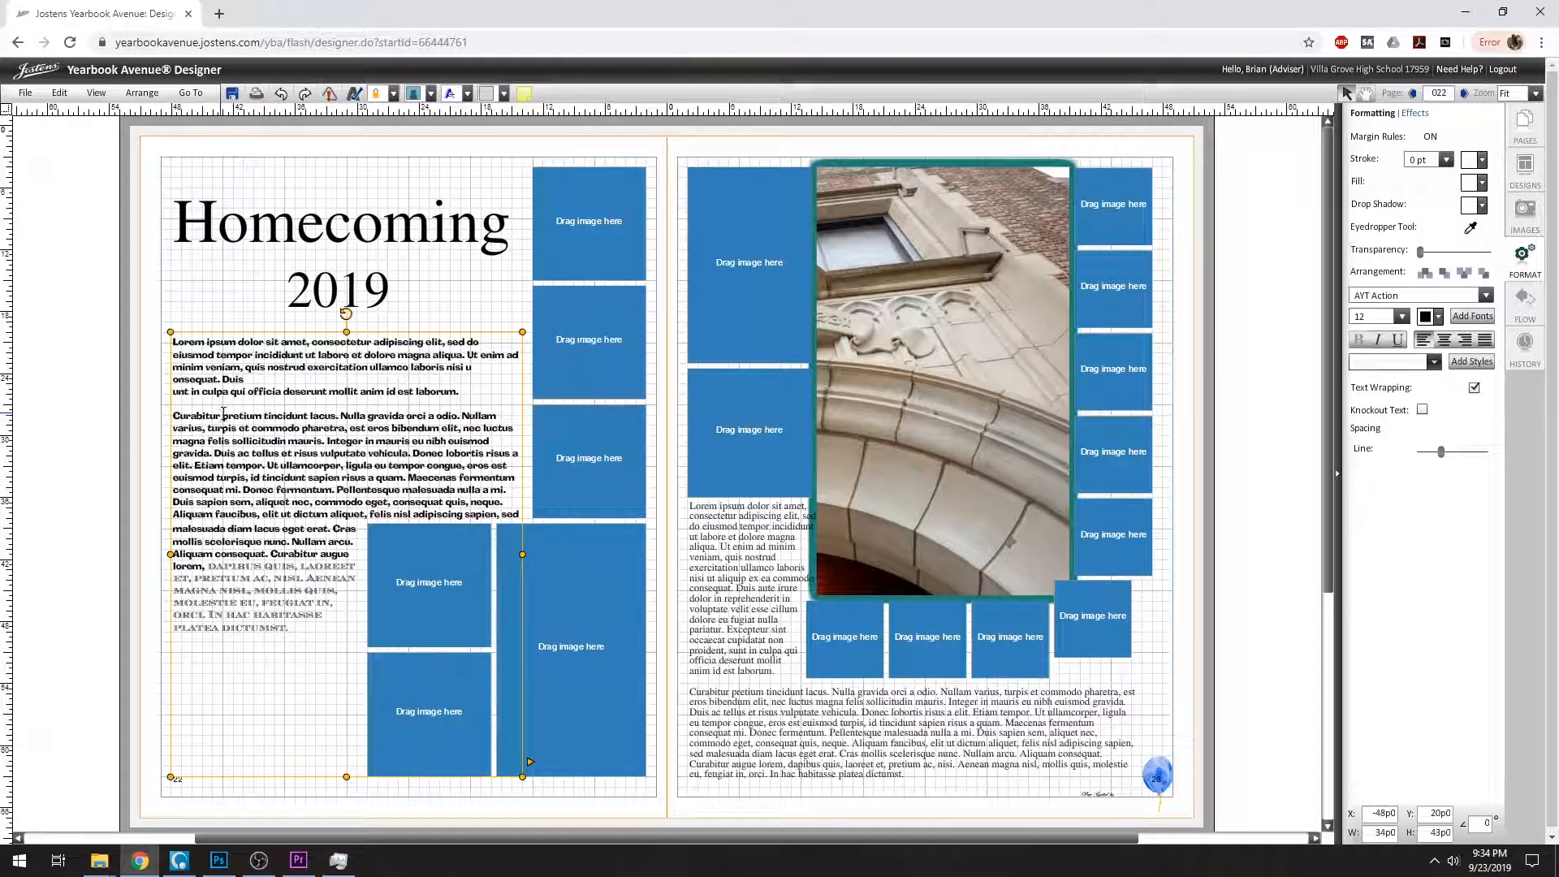
- Go to the font size of "pretium tincidunt lacus." in the second paragraph and replace those words with a line break
left_click_drag(221, 415, 341, 415)
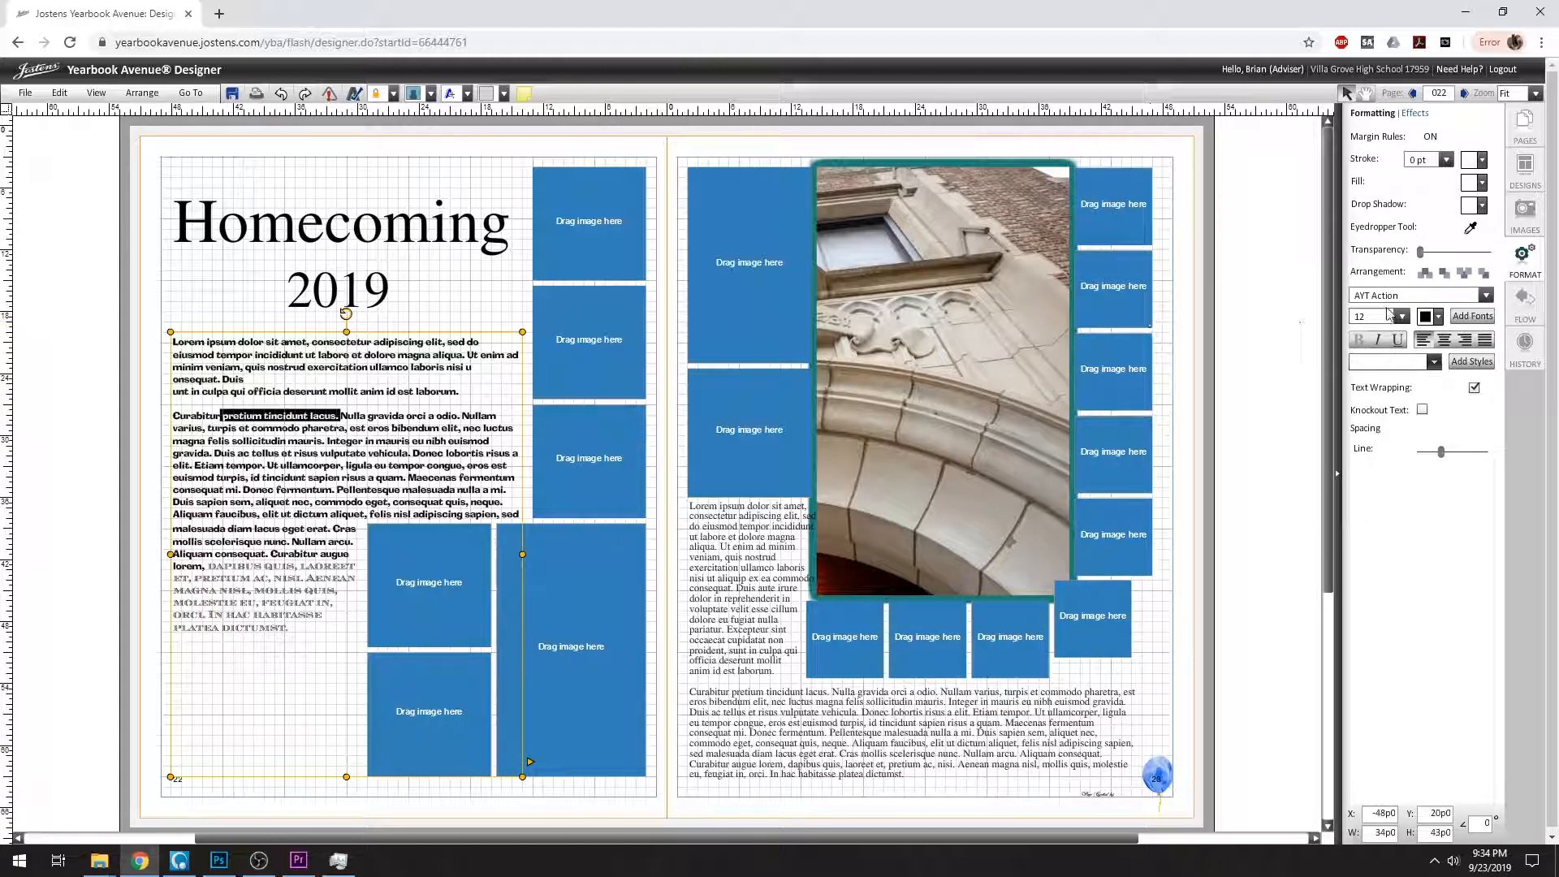
left_click(1403, 317)
left_click(1360, 317)
key("Return")
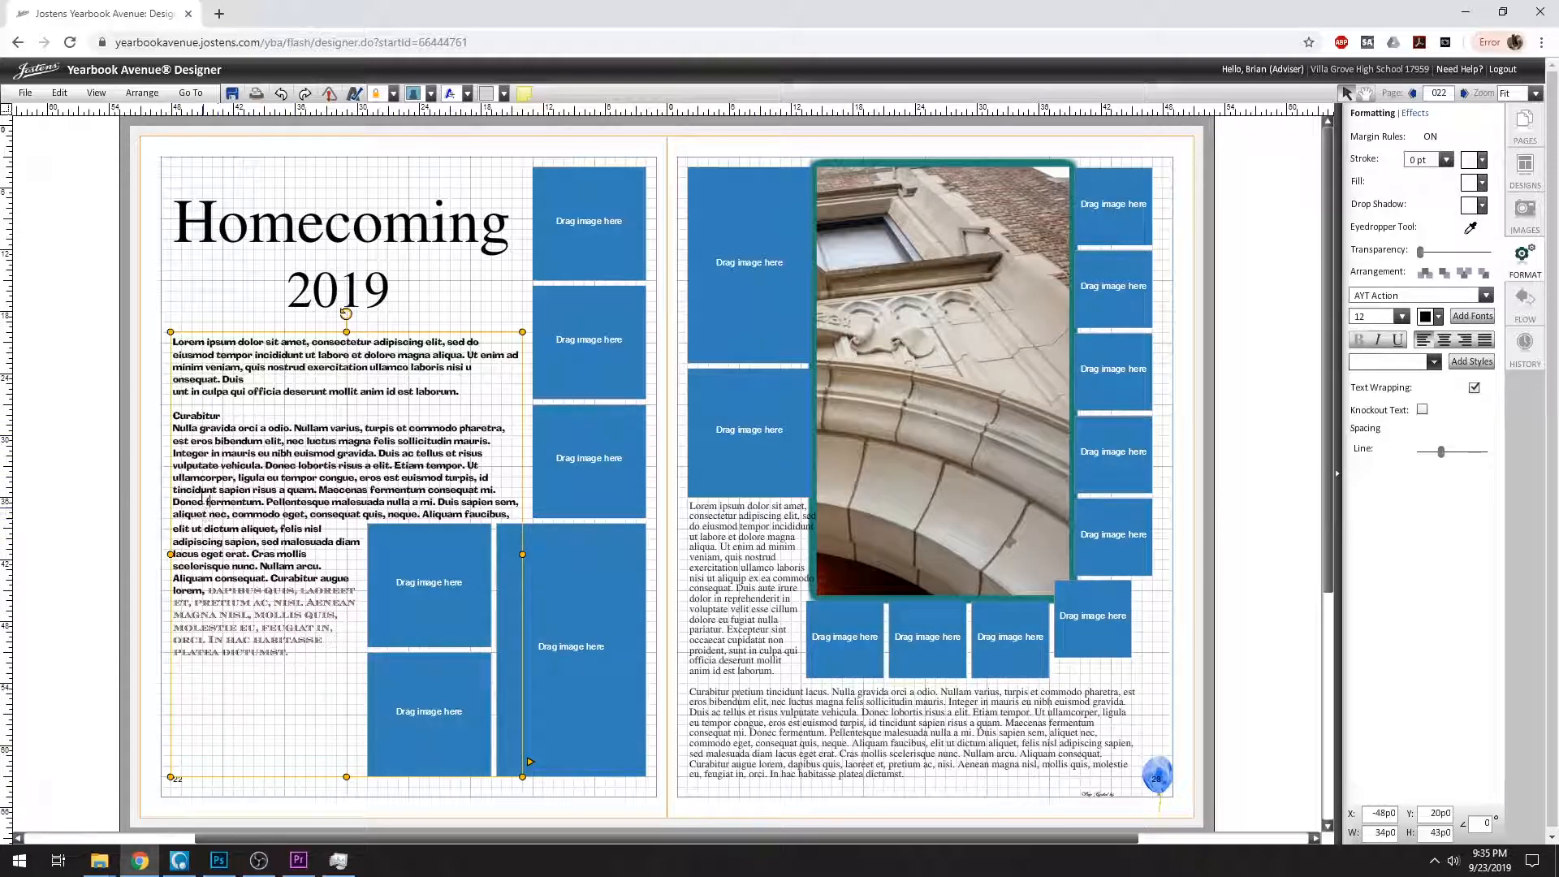
- Try centre and right alignment on all the body text under the Homecoming 2019 heading, and finally justify it
left_click_drag(203, 428, 459, 428)
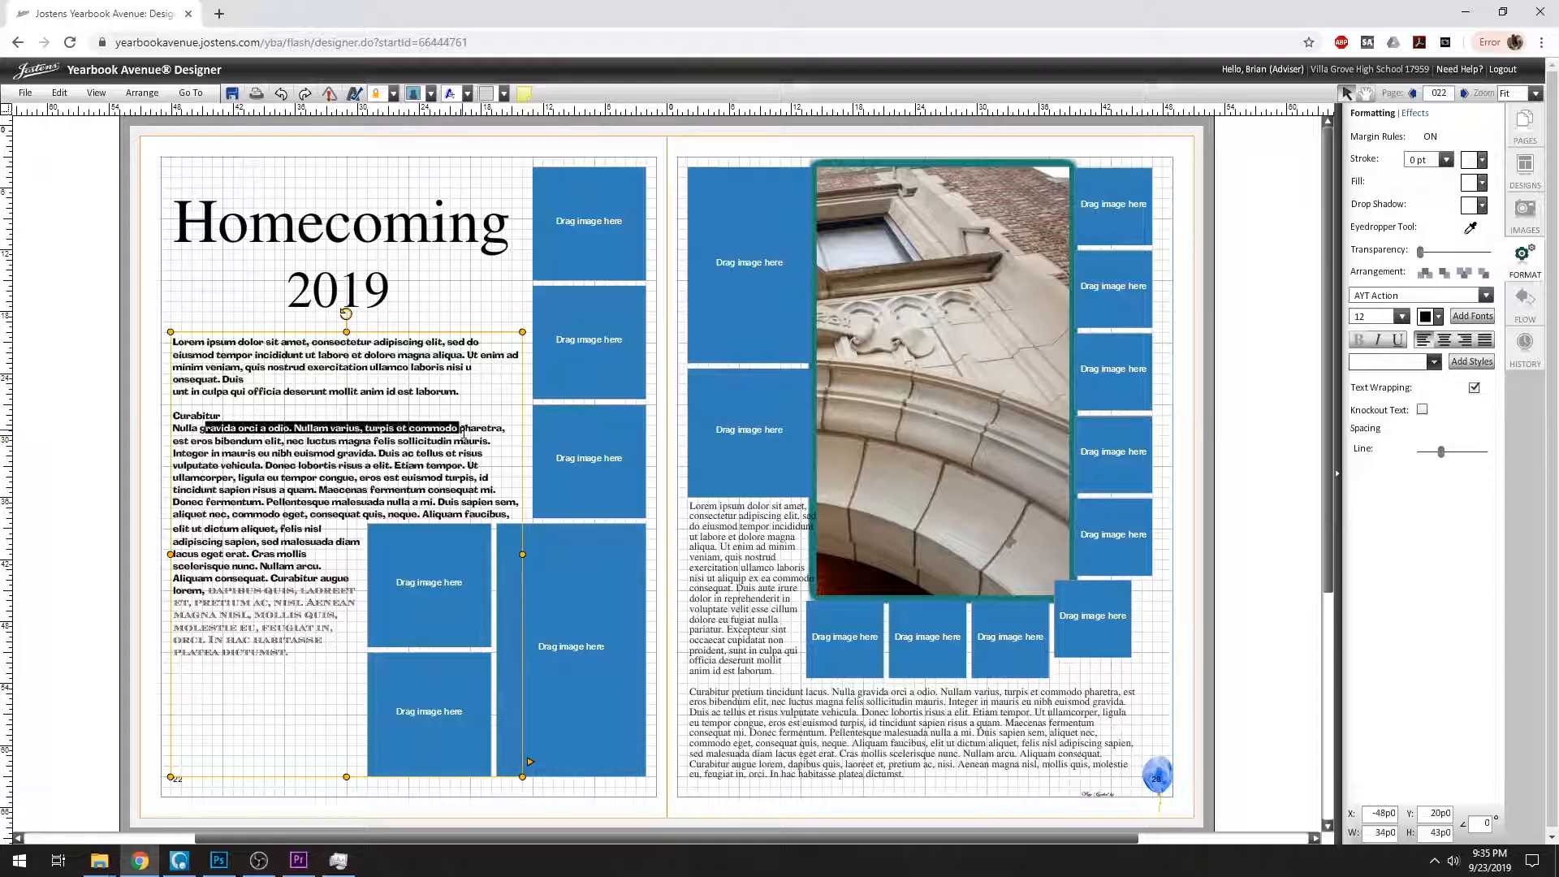
left_click(328, 662)
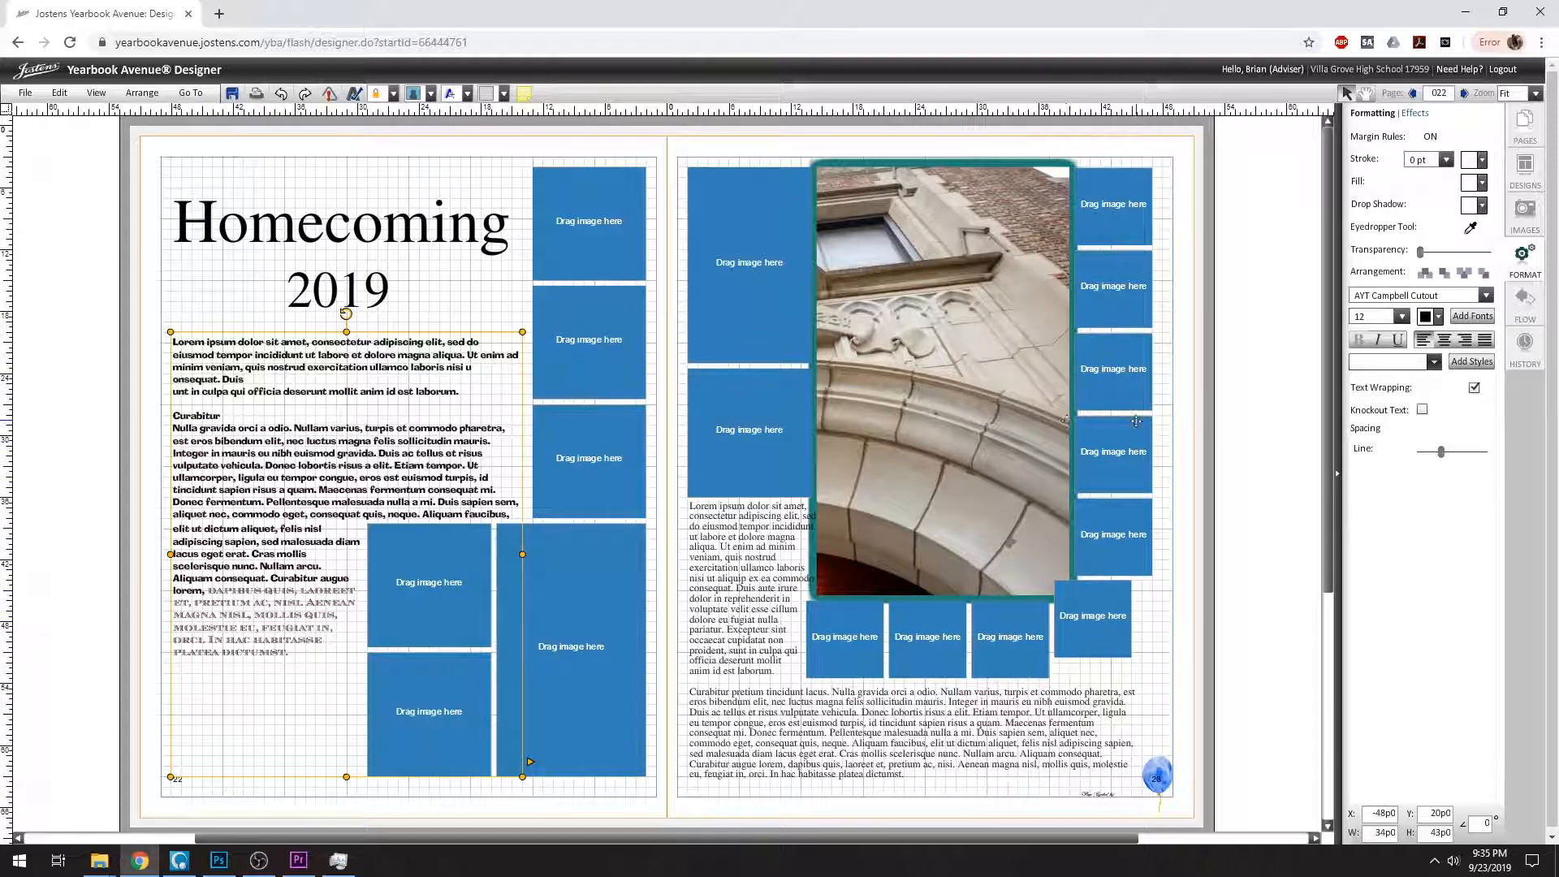
key("ctrl+a")
left_click(1445, 340)
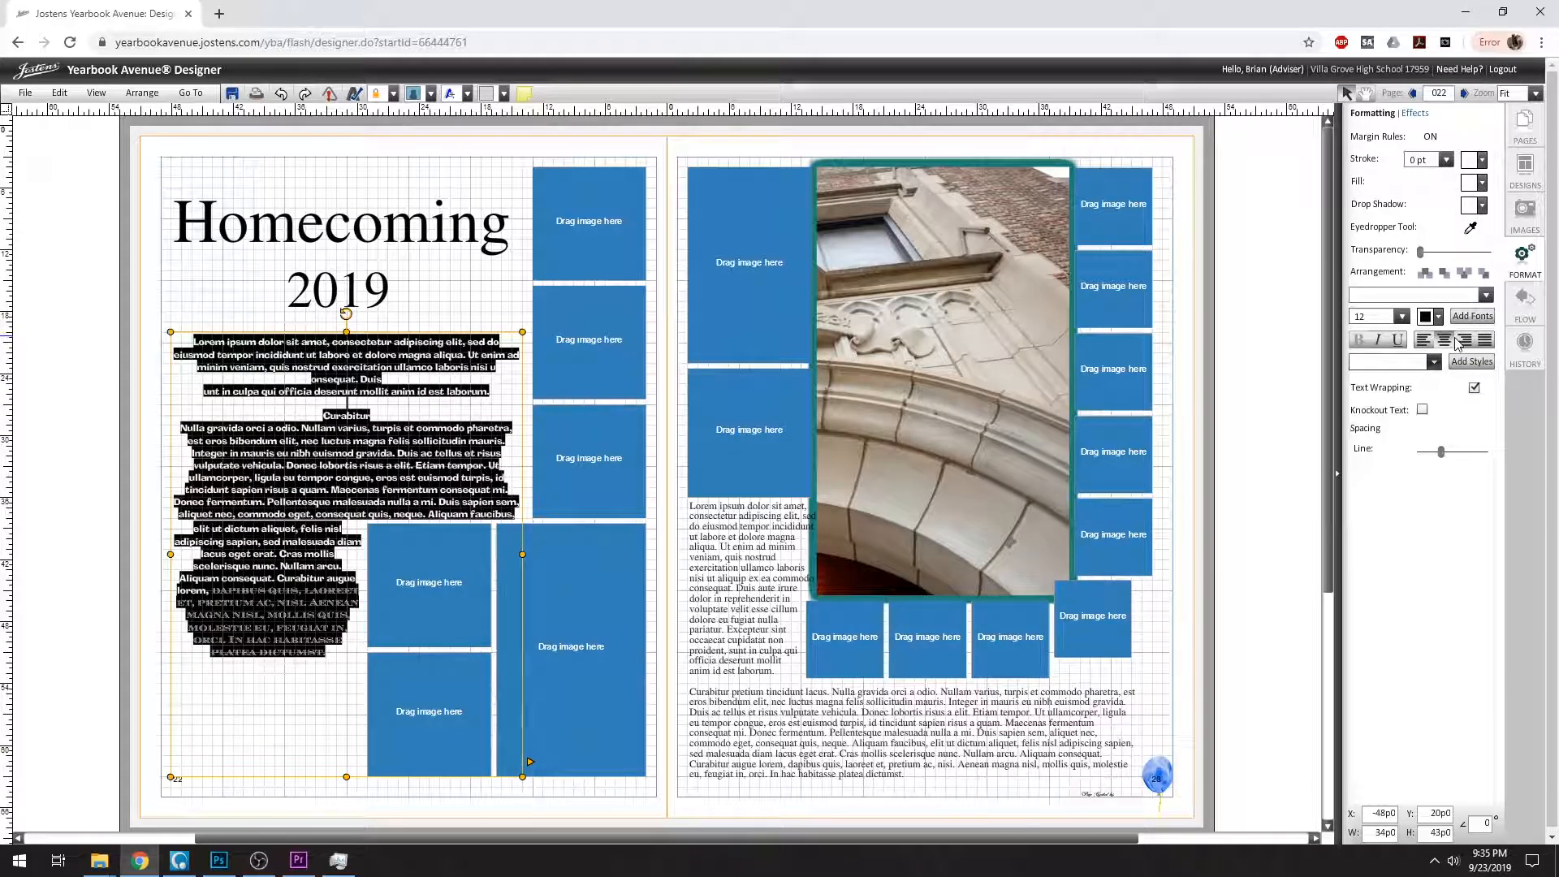
left_click(1465, 340)
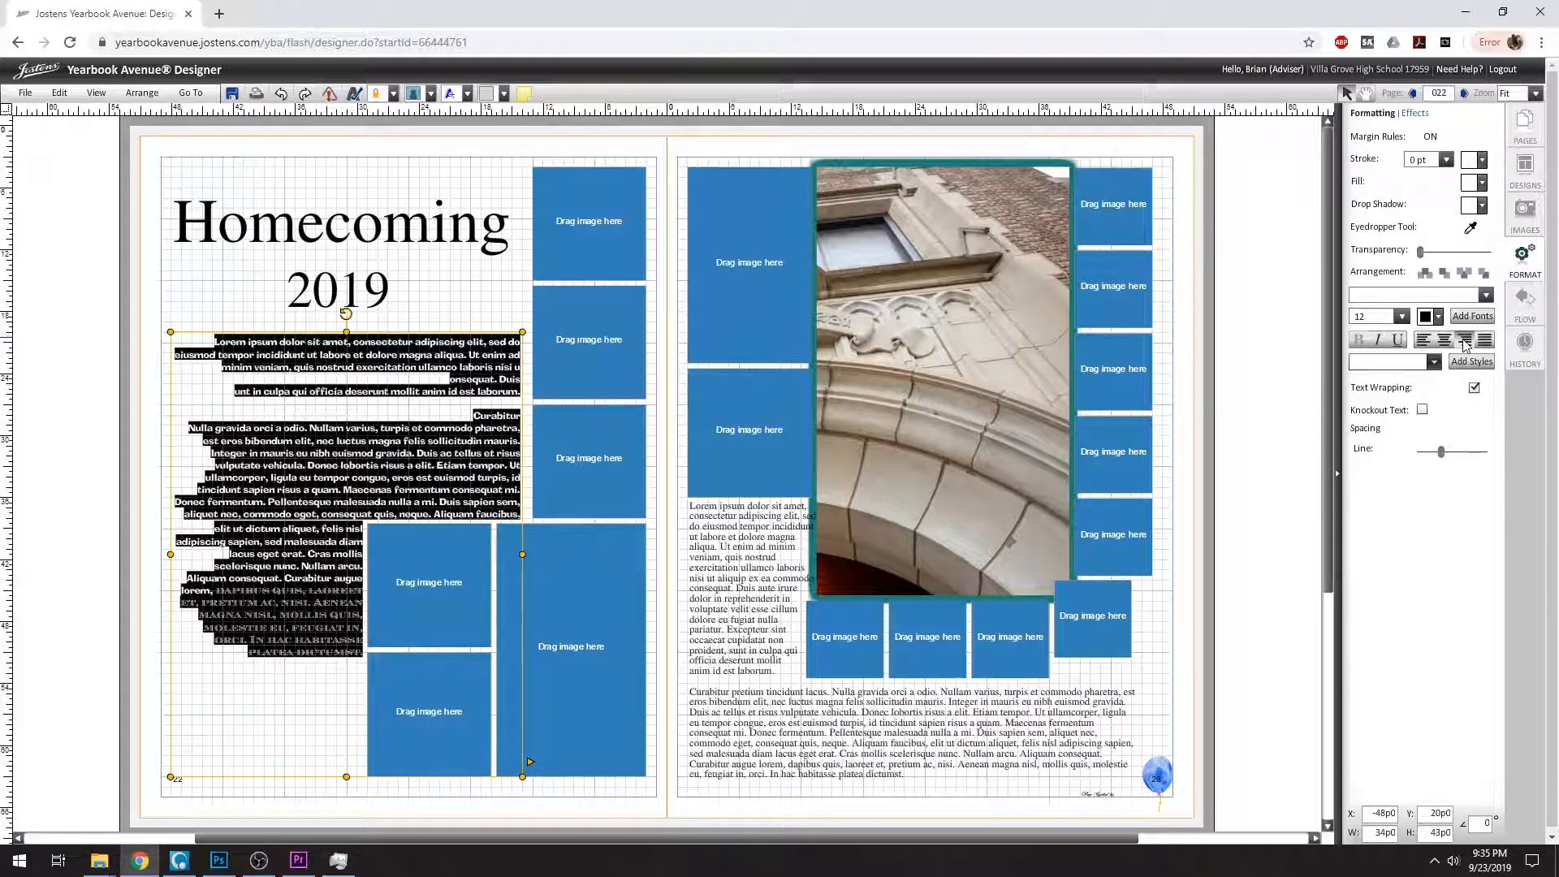
left_click(1483, 341)
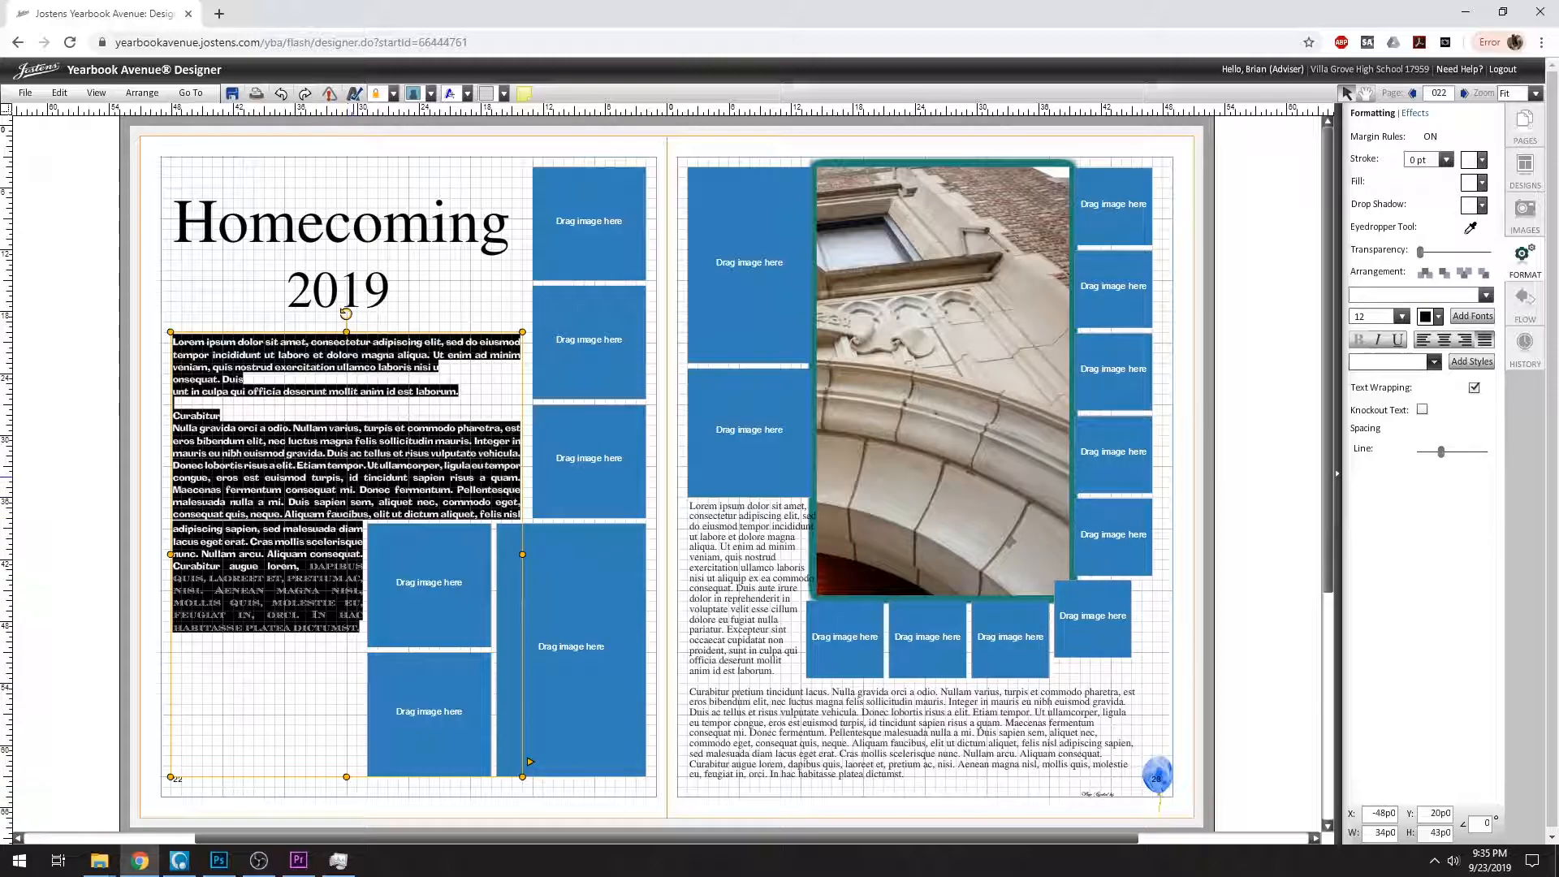
- Turn off text wrapping for the body text box under the Homecoming 2019 heading
left_click(354, 482)
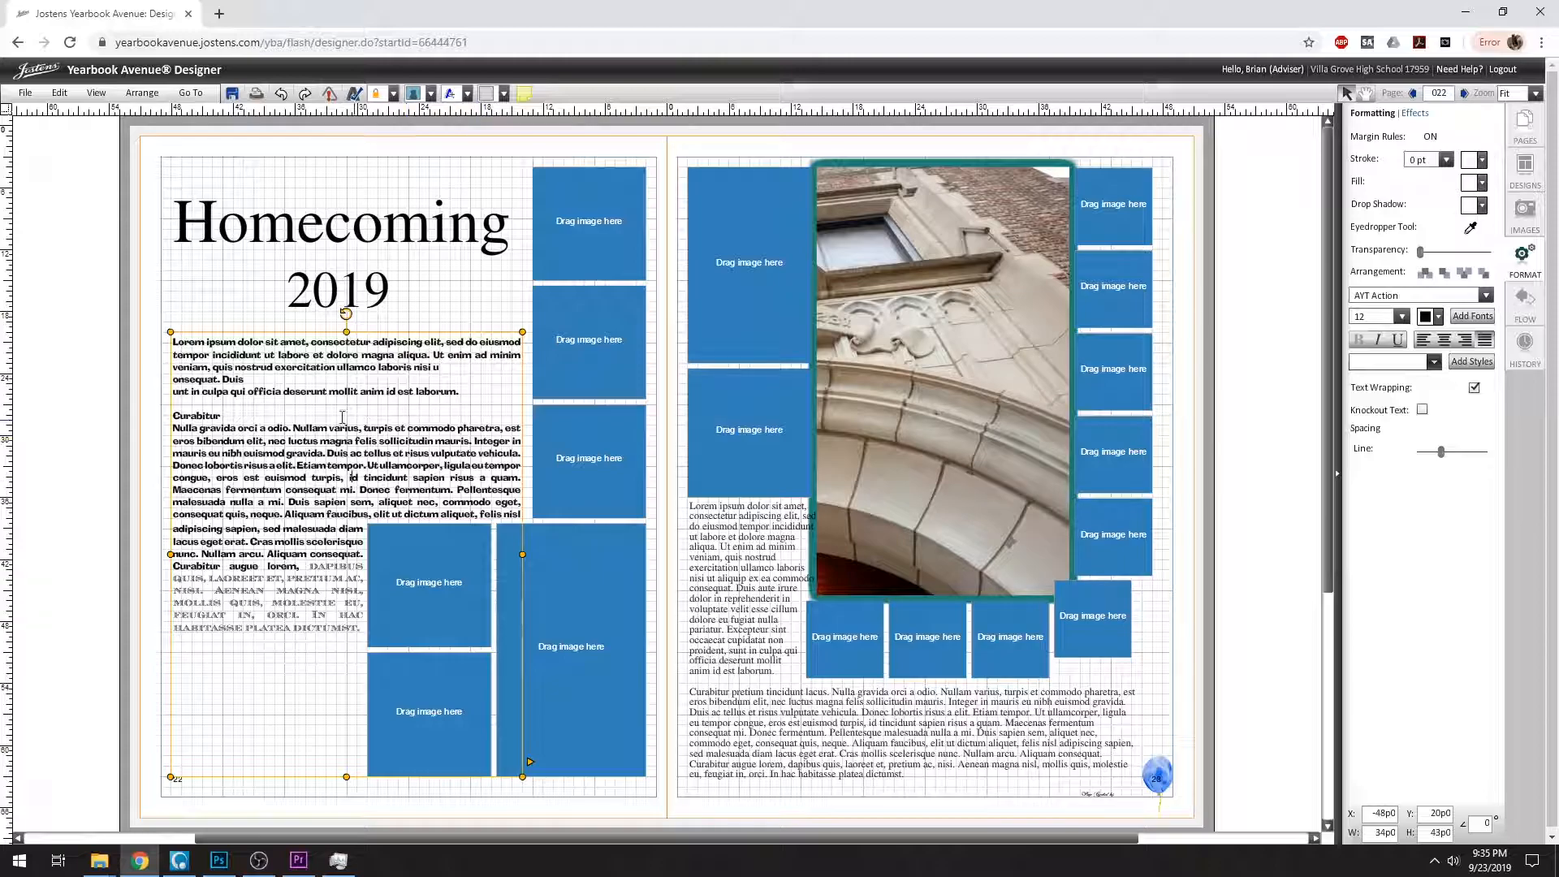
left_click_drag(230, 393, 381, 401)
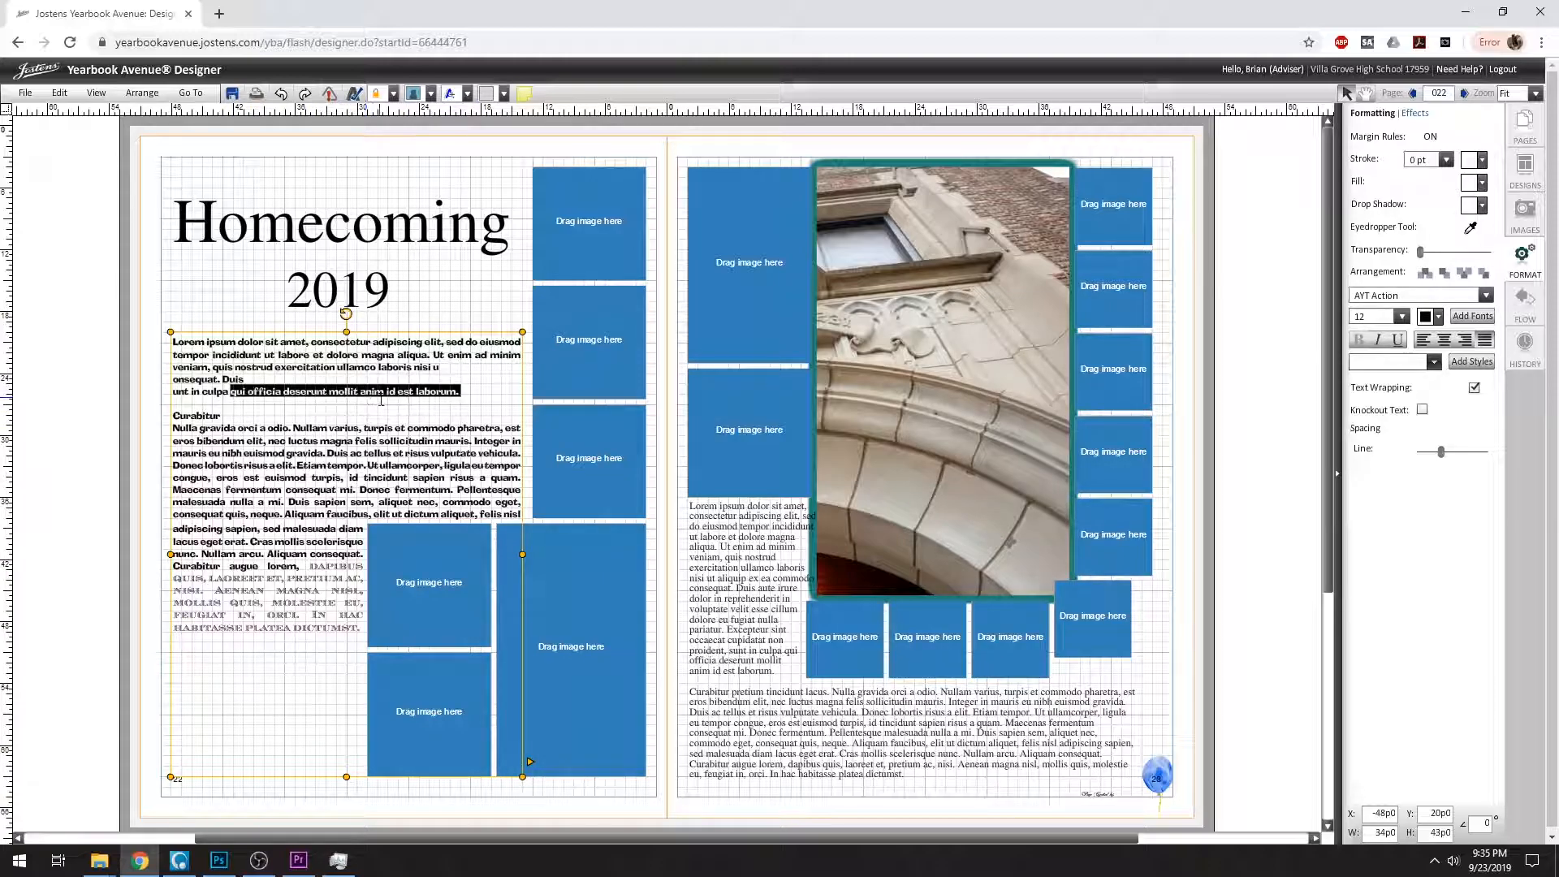
left_click(383, 393)
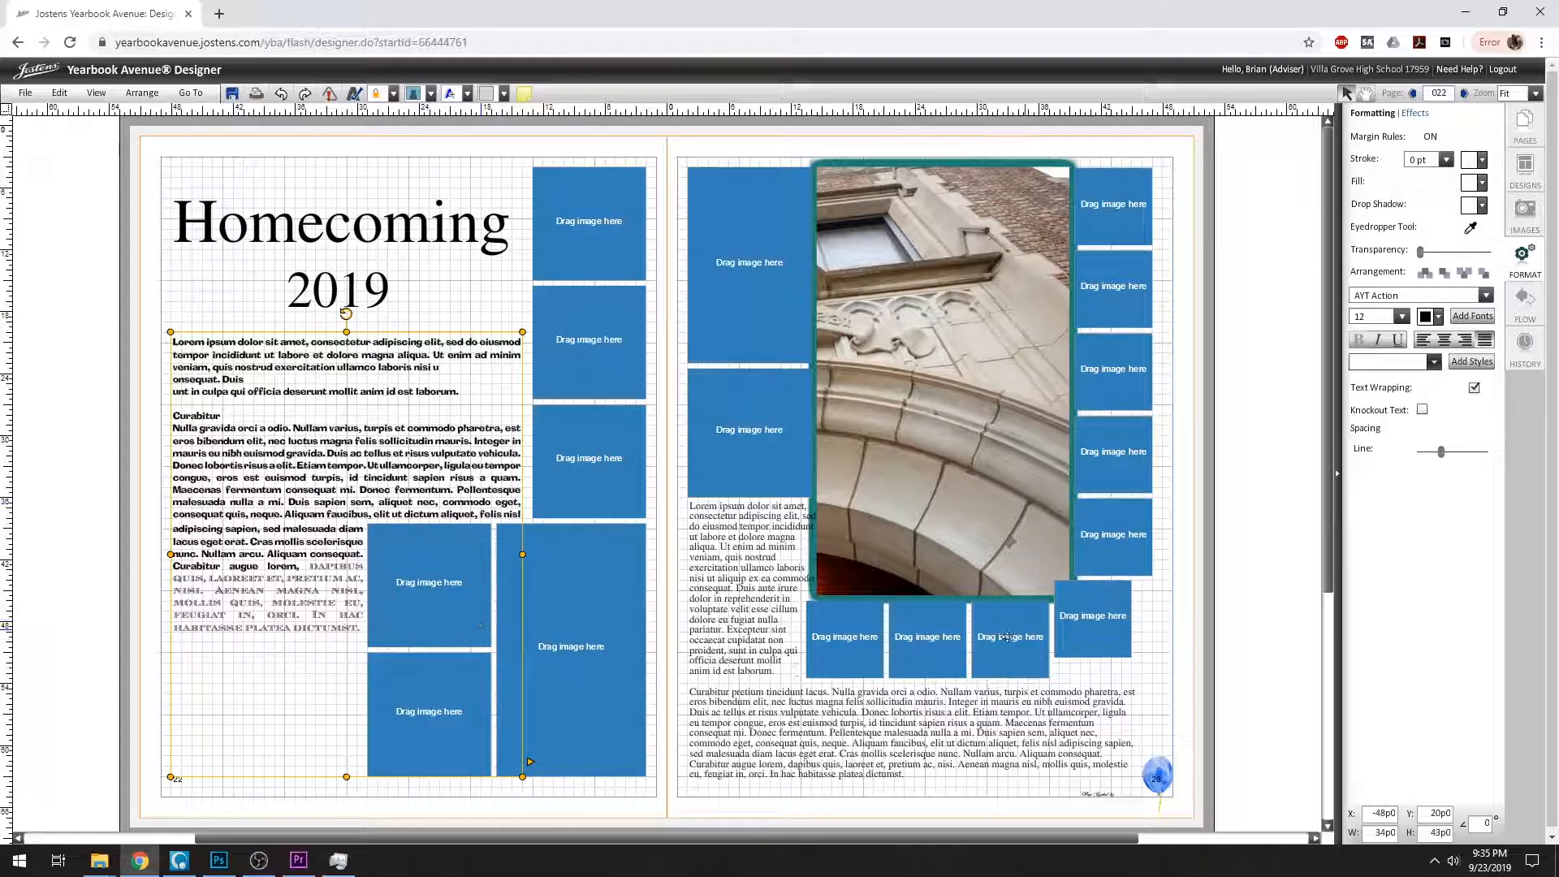
left_click(1475, 390)
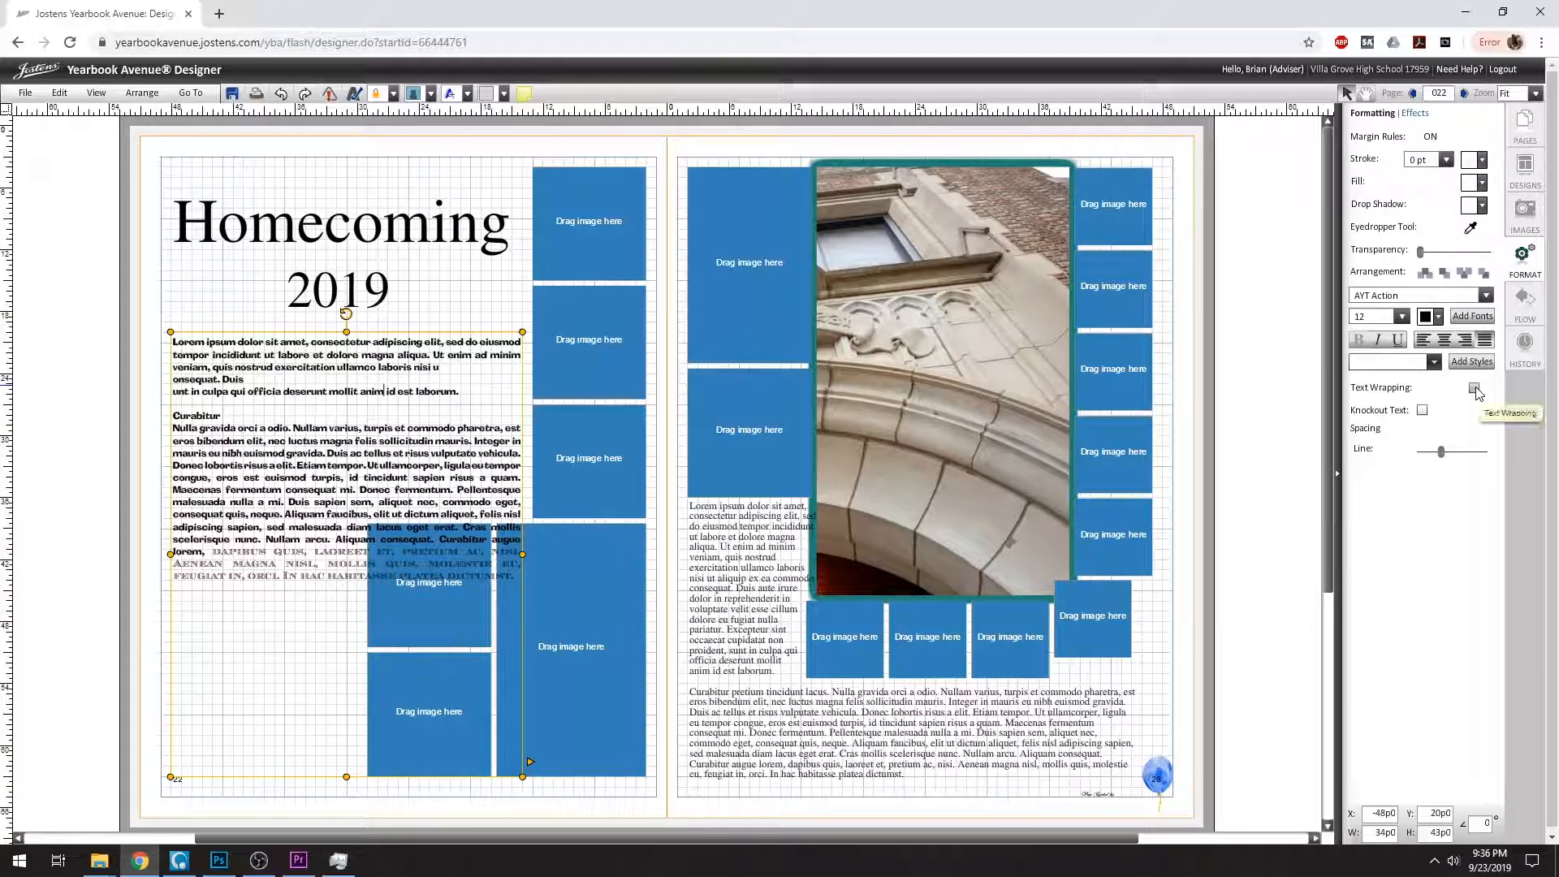
- Widen the line spacing of all the body text as a trial, and finally tighten it so the lines sit closer together
mouse_move(1443, 453)
left_mouse_down()
mouse_move(1467, 459)
mouse_move(1419, 460)
mouse_move(1436, 458)
left_mouse_up()
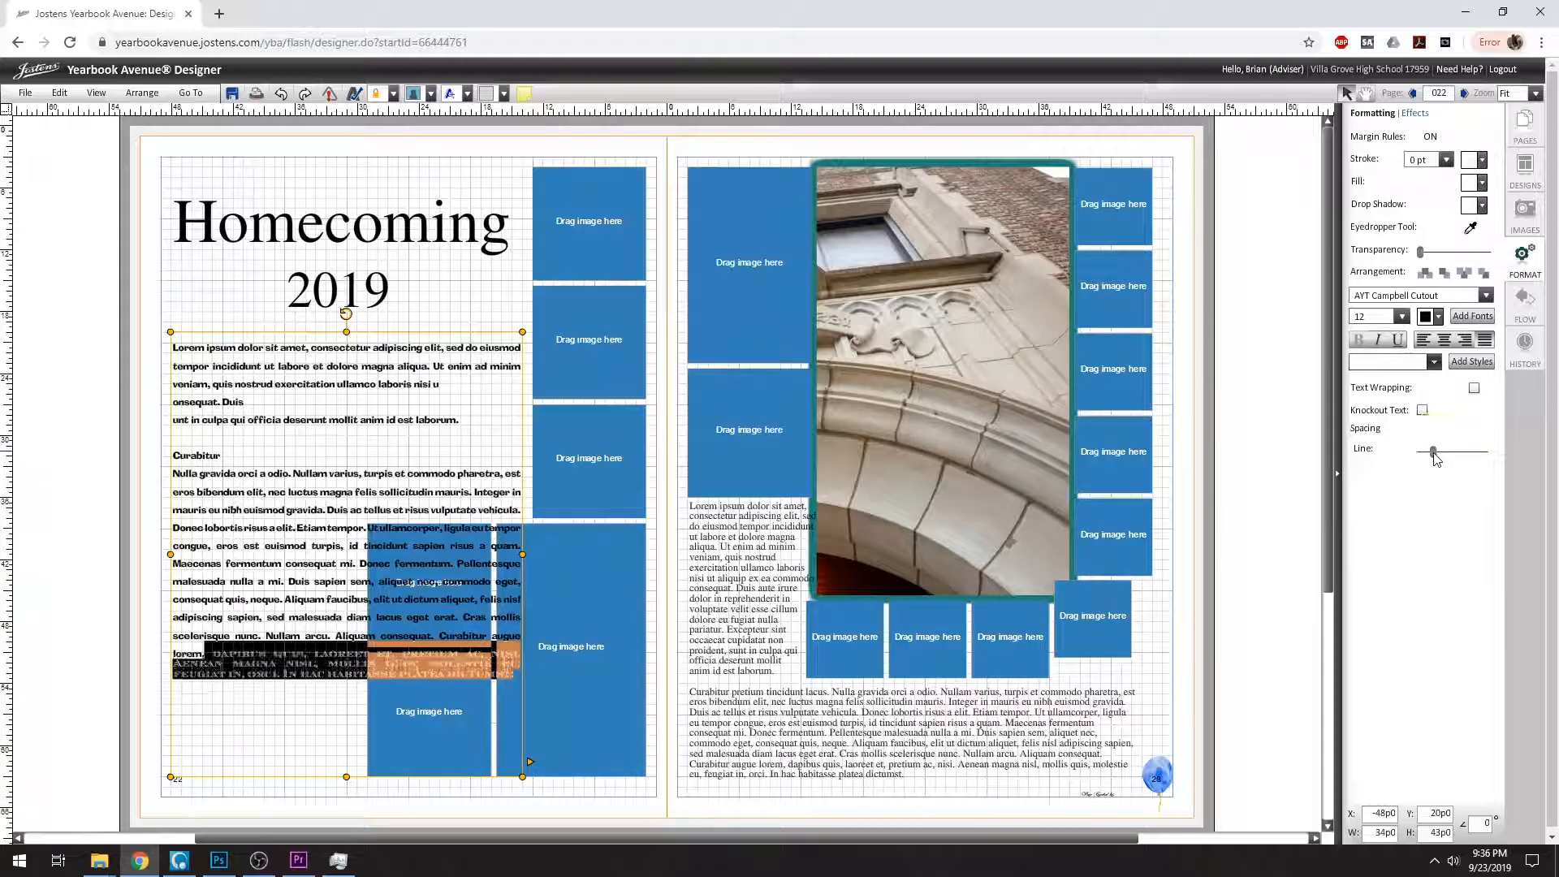
left_click(237, 414)
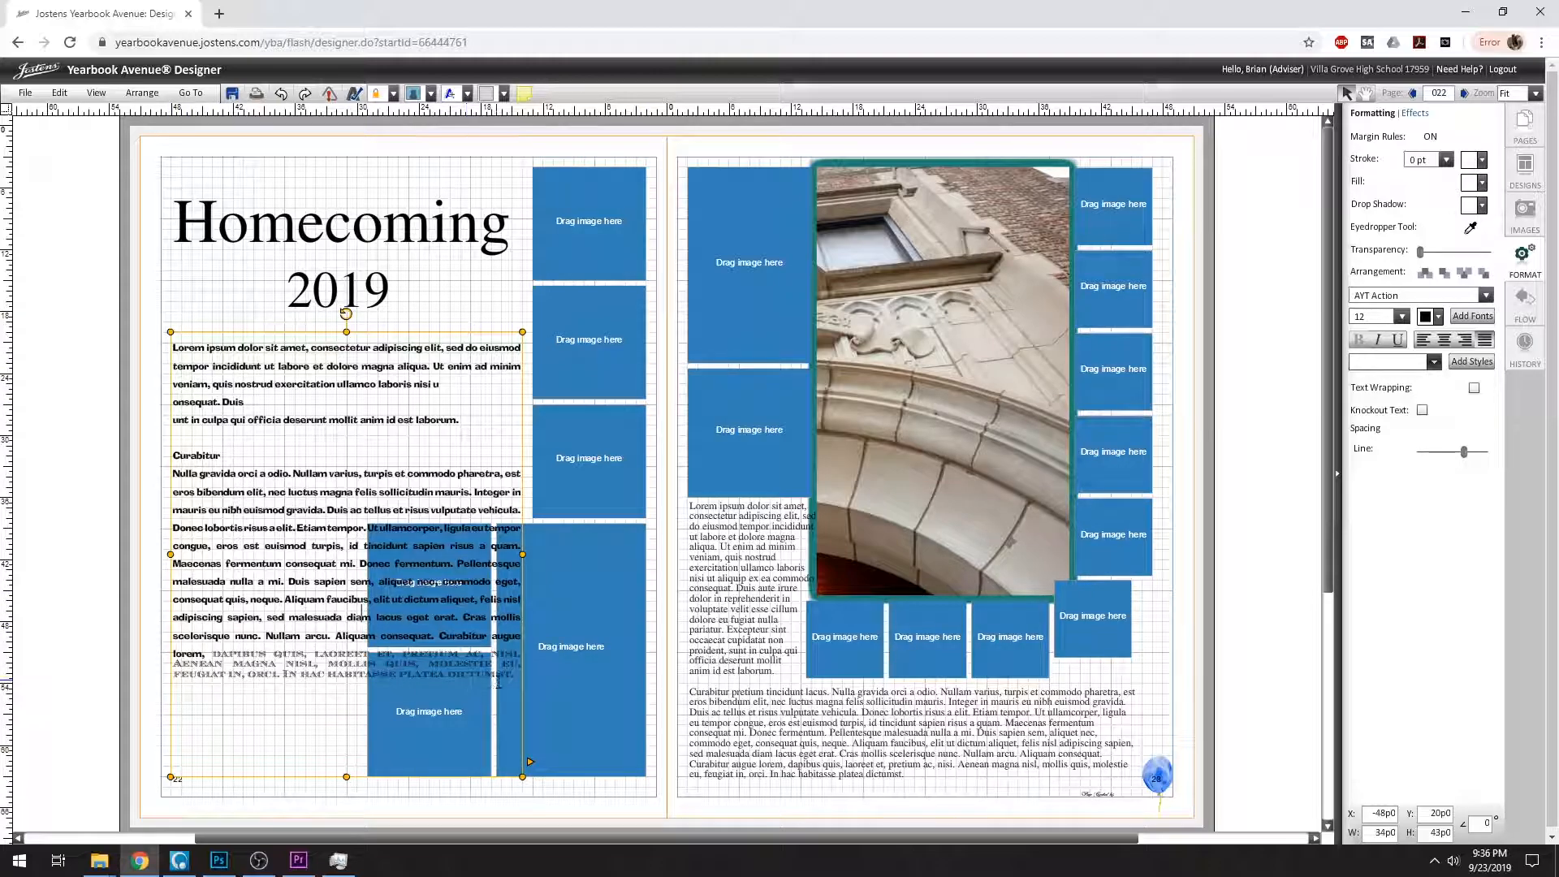
left_click_drag(497, 701, 122, 339)
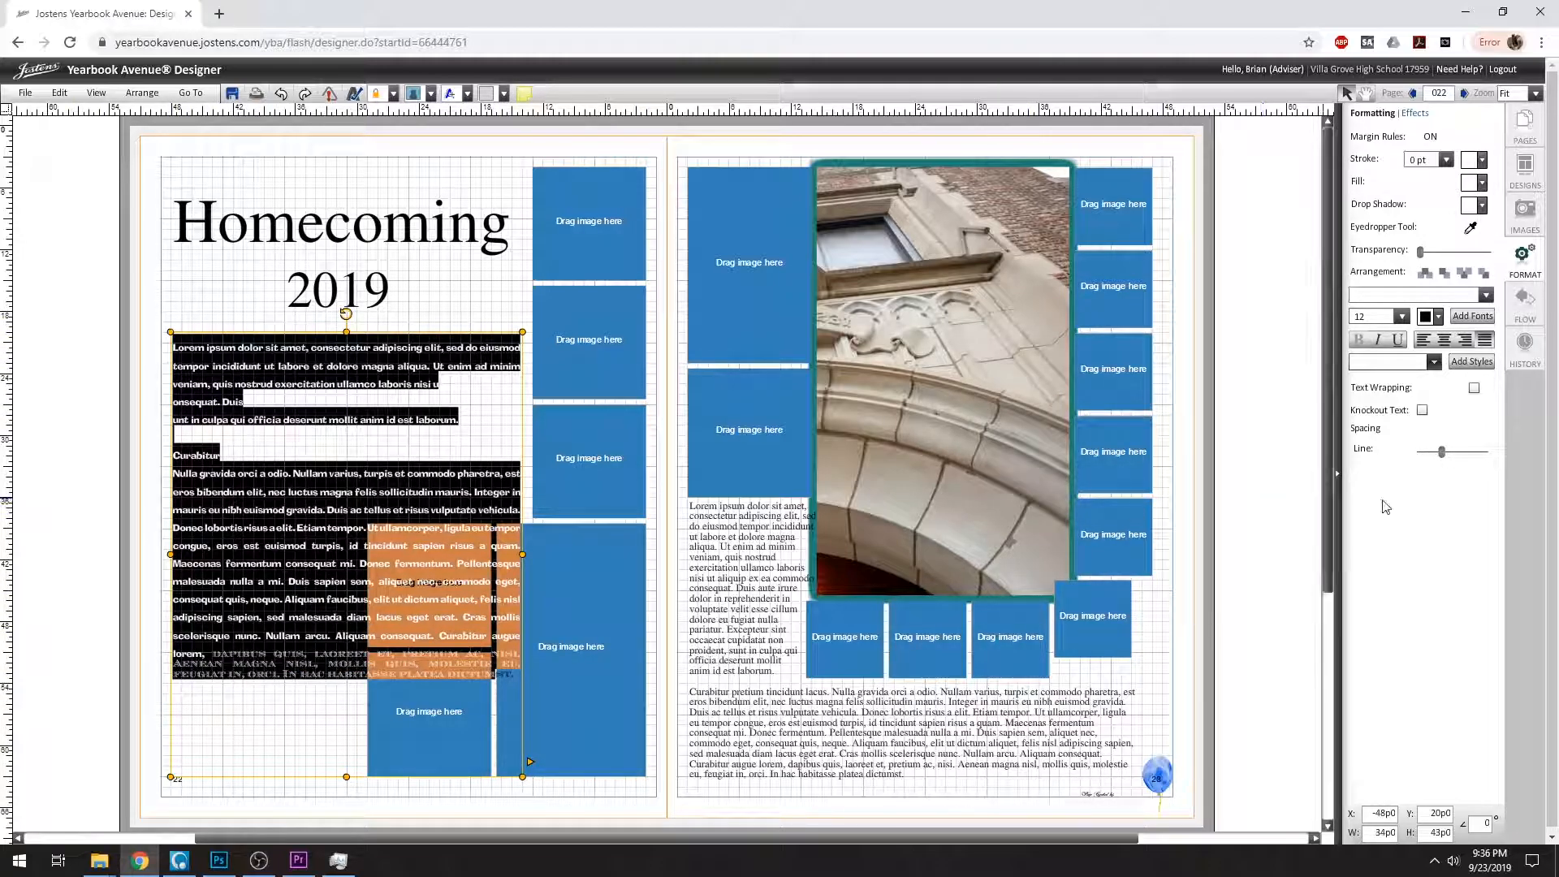
left_click_drag(1444, 457, 1431, 461)
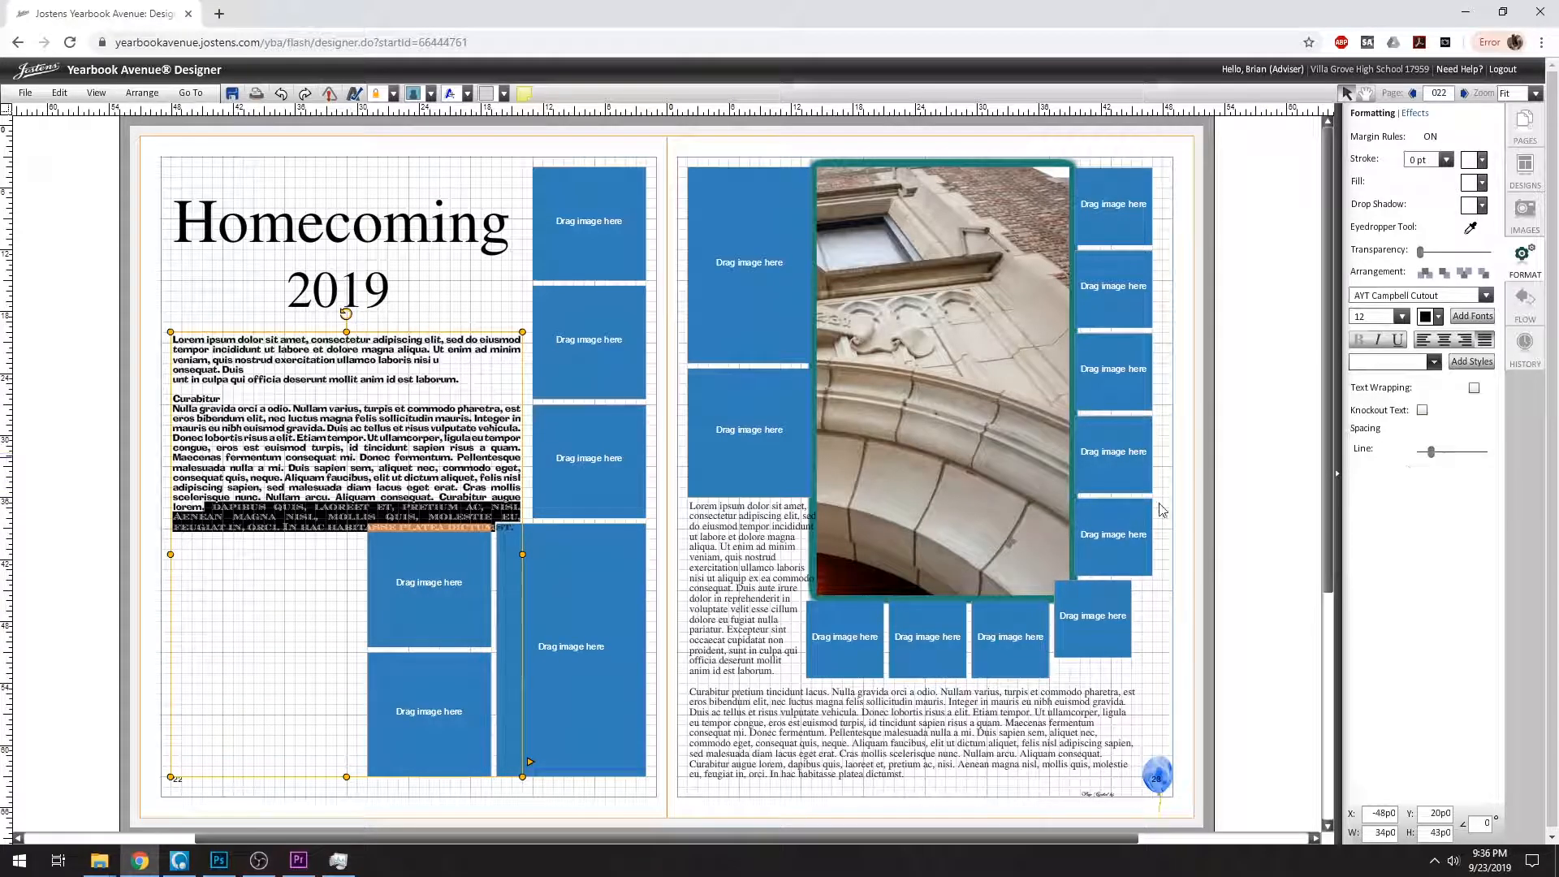
left_click(387, 476)
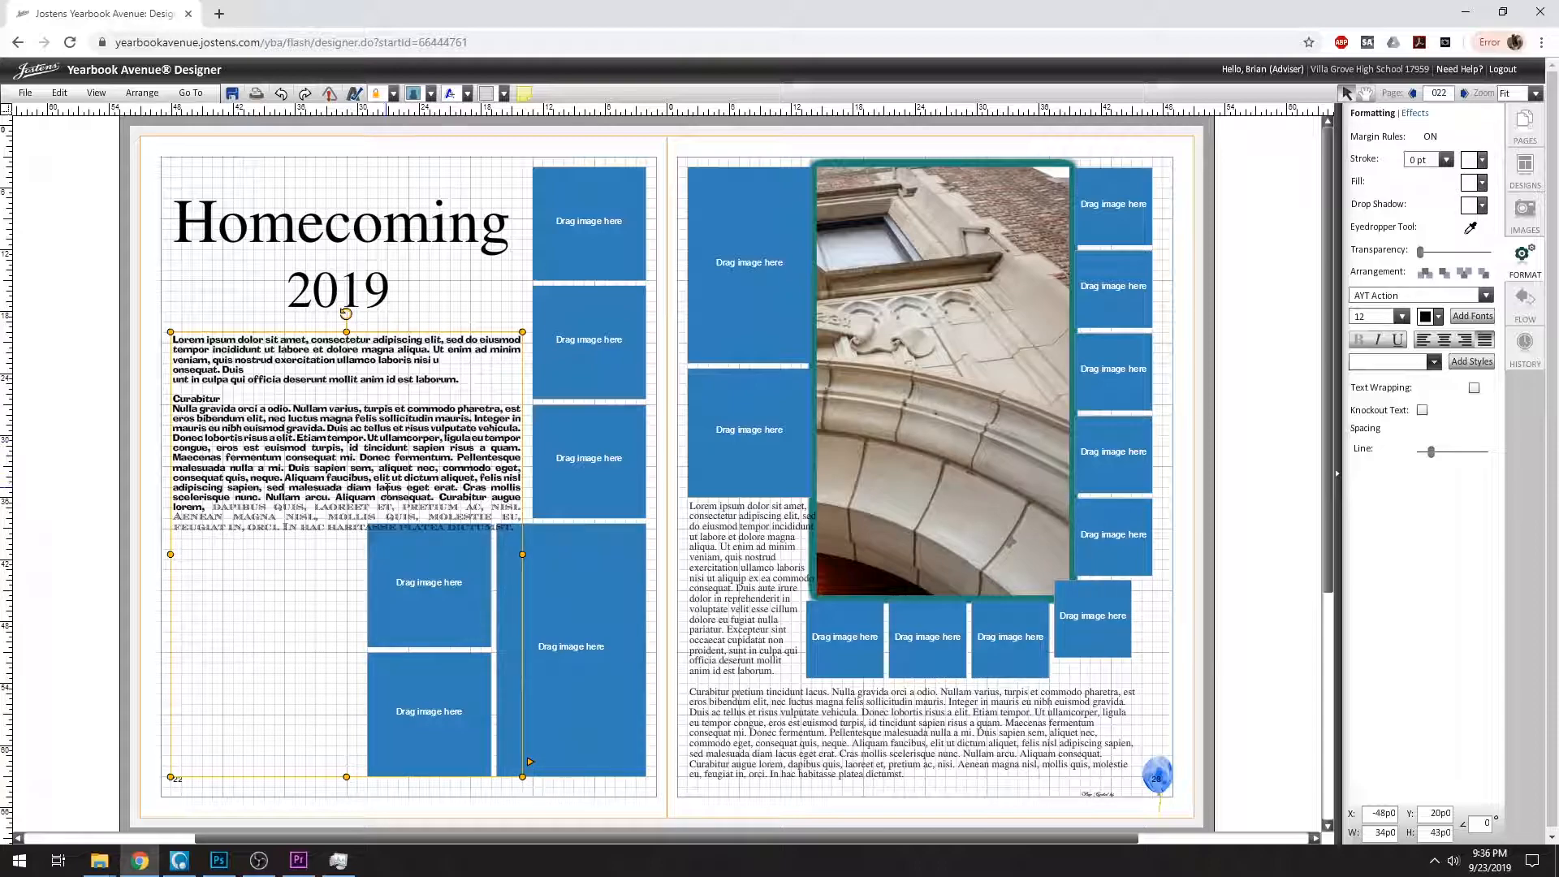
left_click_drag(1431, 452, 1431, 454)
- Move the body text box over the image boxes to X -37p7, Y 21p1 and send it backward several layers
left_click_drag(439, 333, 547, 345)
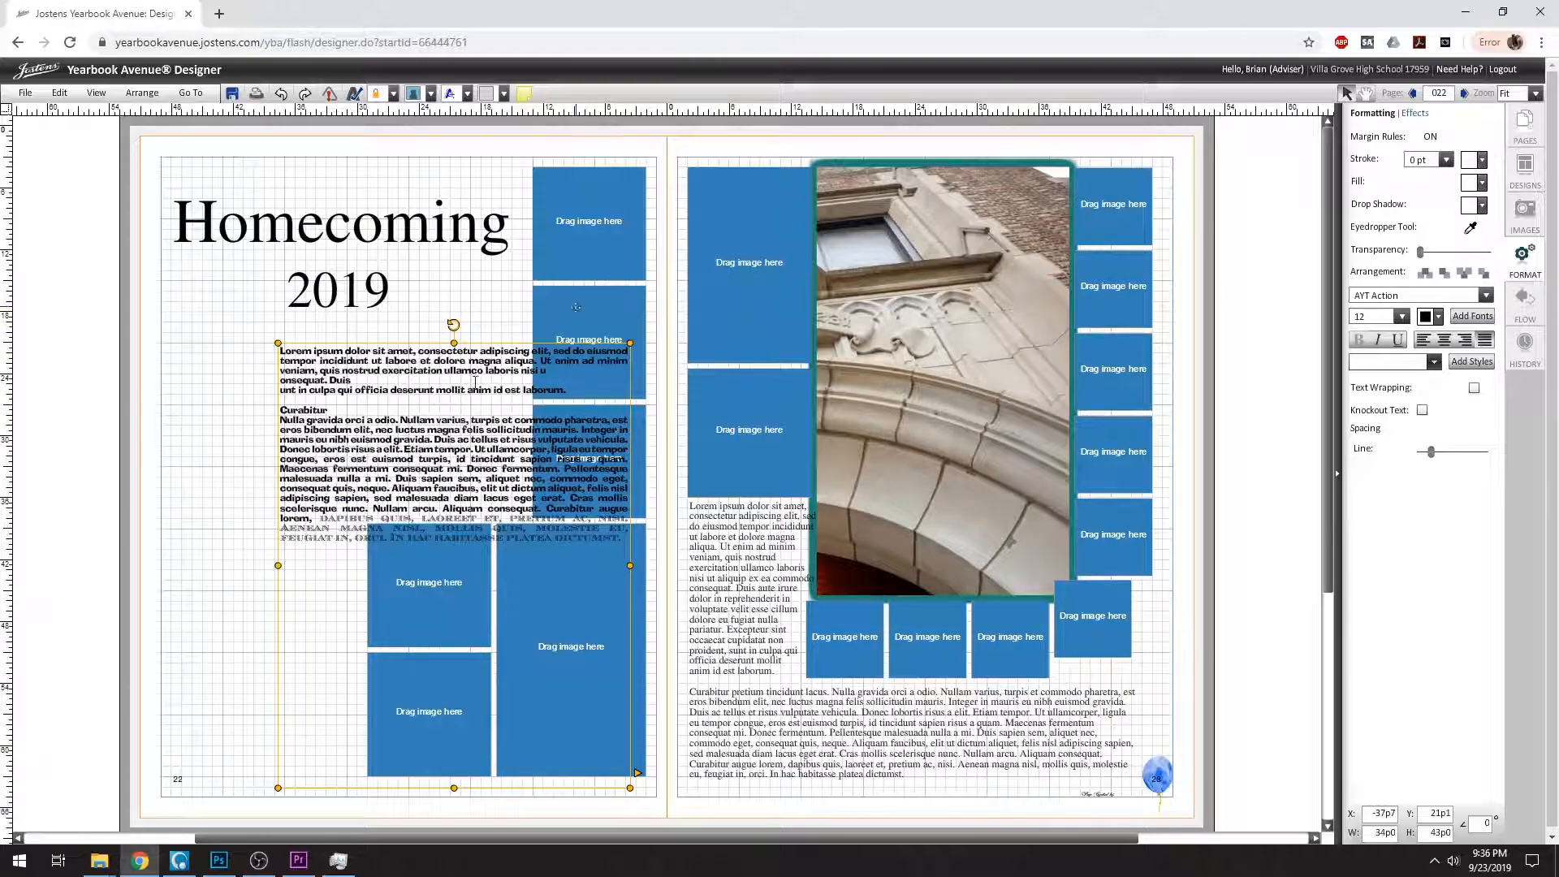
left_click(1483, 275)
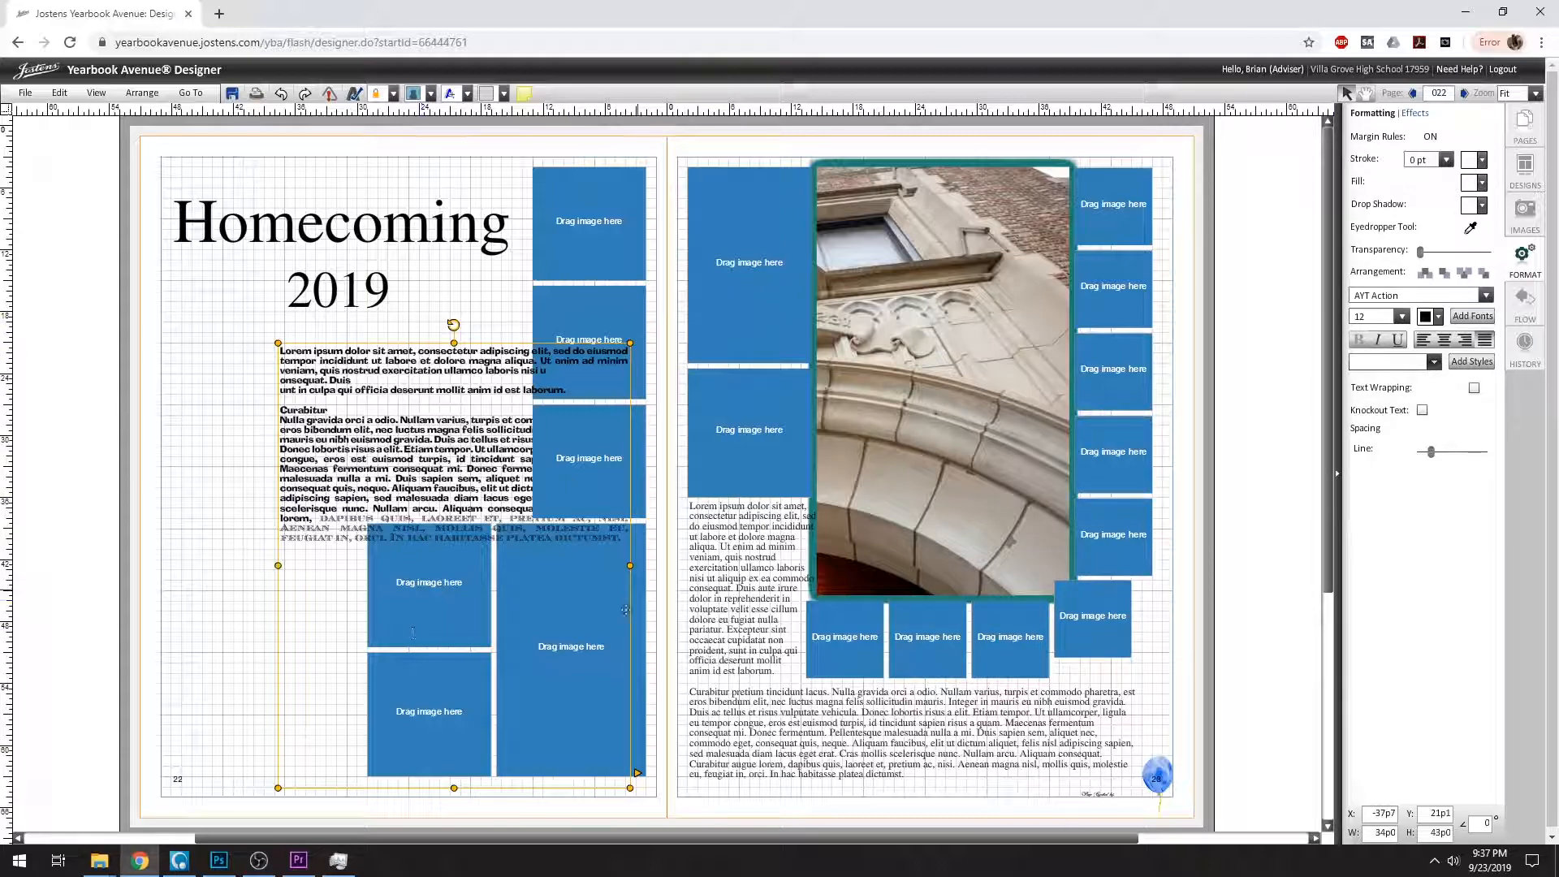
left_click(1485, 275)
left_click(1490, 280)
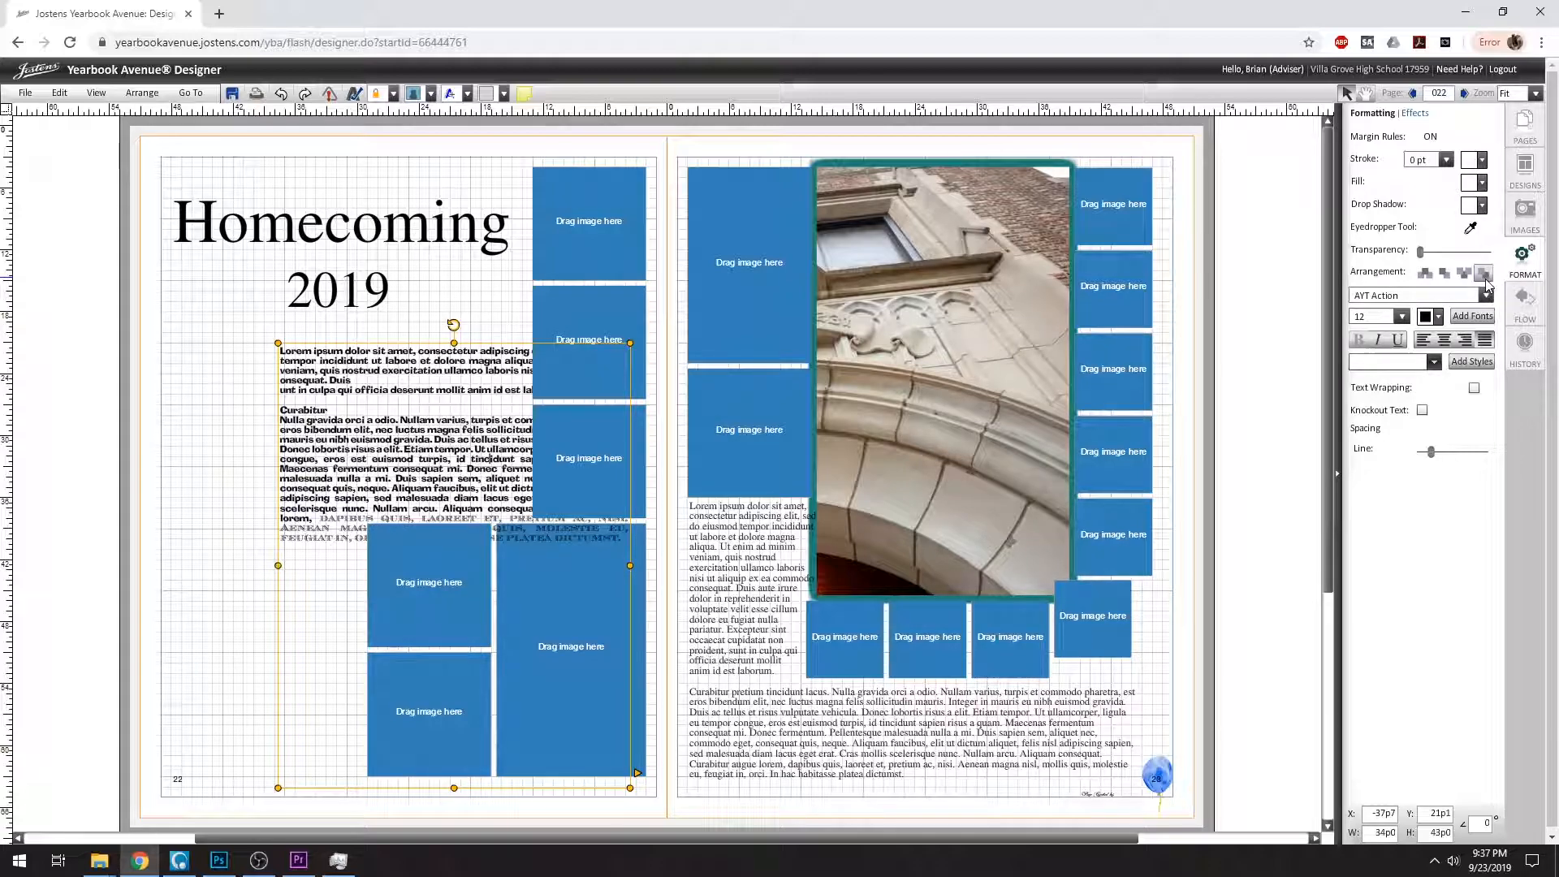
- Bring the three stacked image boxes and the large box below them to the front, ahead of the body text
left_click(568, 267)
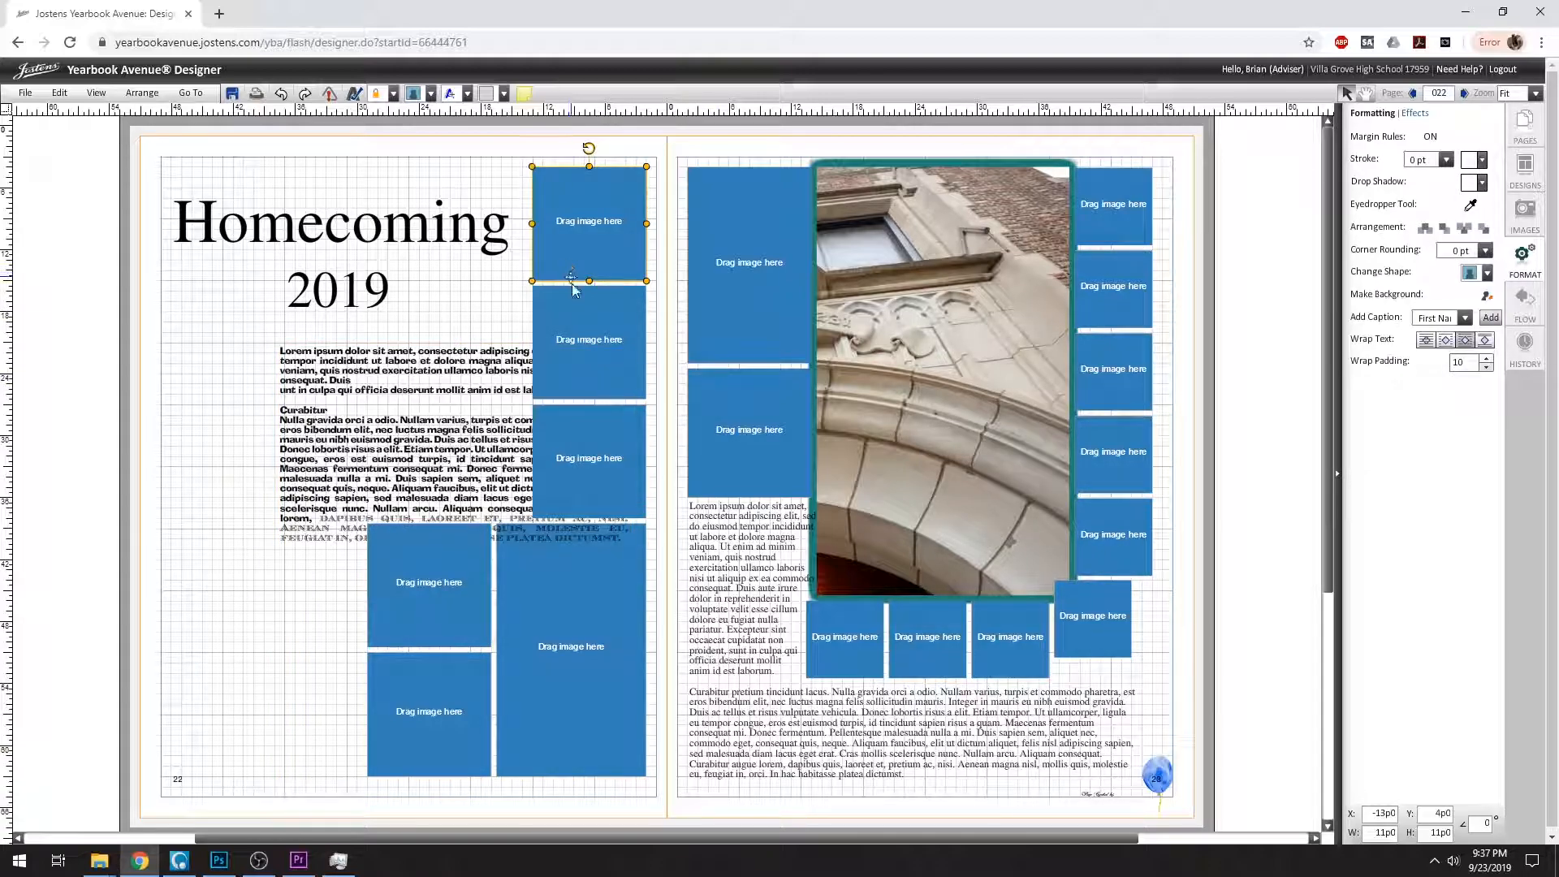
left_click(579, 310, "shift")
left_click(577, 514, "shift")
left_click(574, 573, "shift")
left_click(596, 616, "shift")
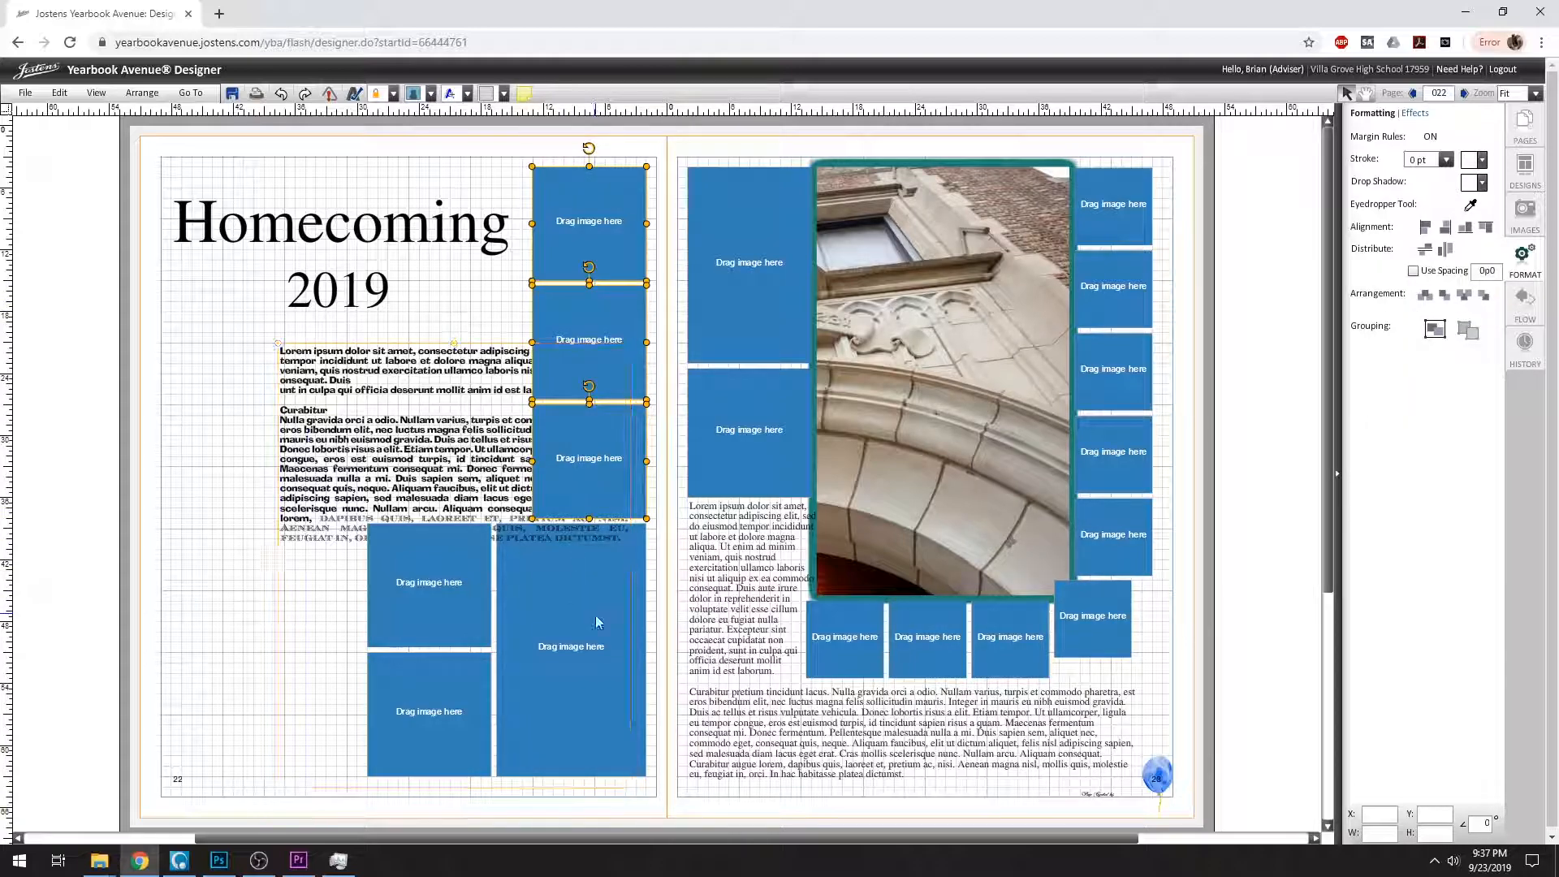
left_click(626, 597, "shift")
left_click(632, 597, "shift")
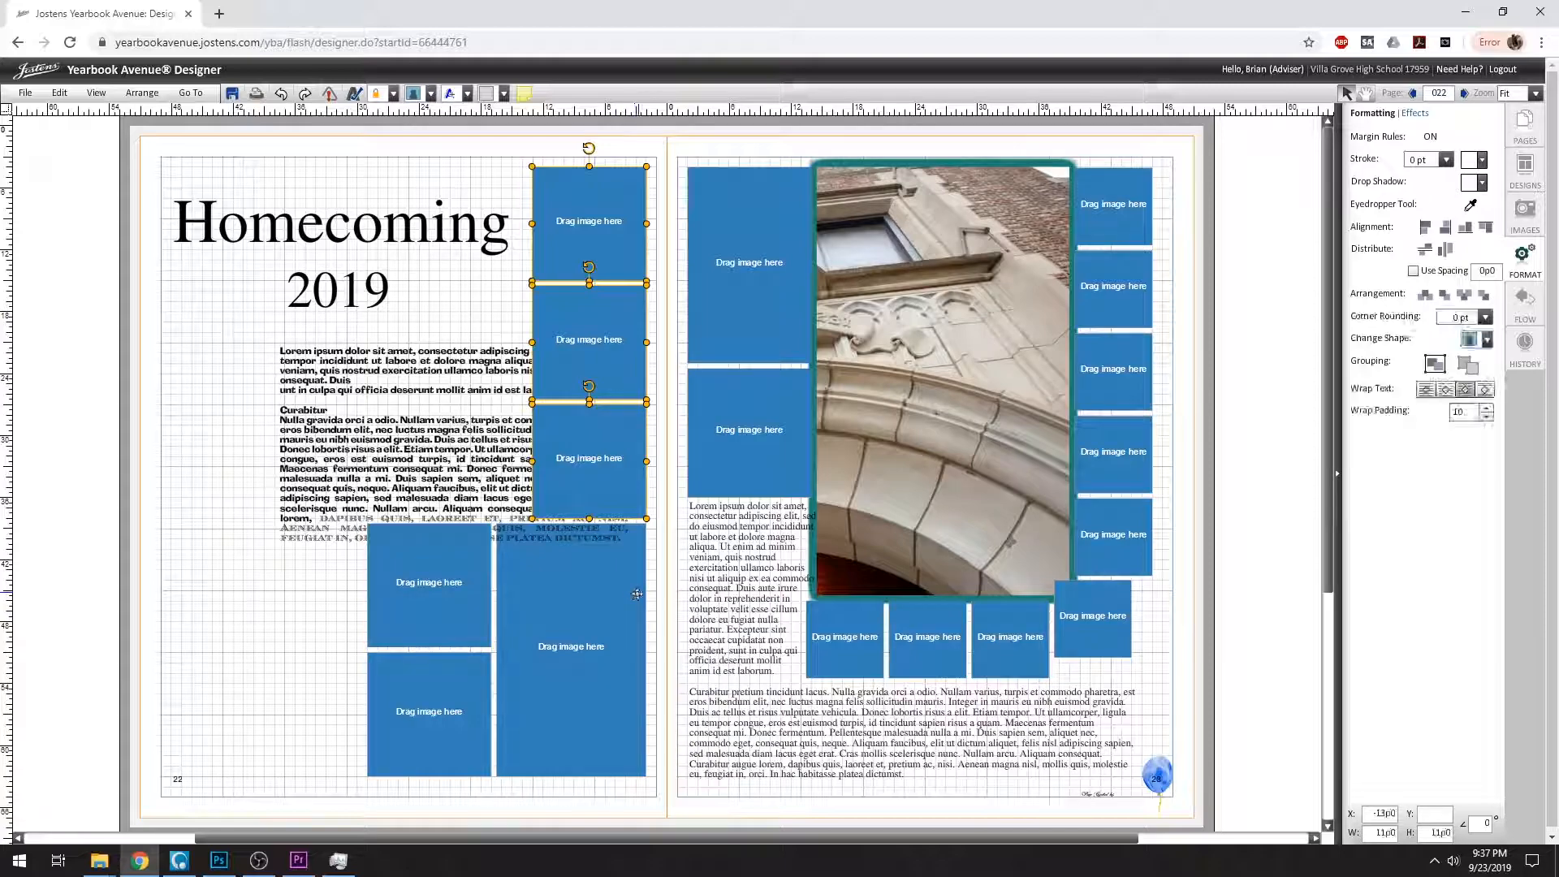
left_click(601, 626, "shift")
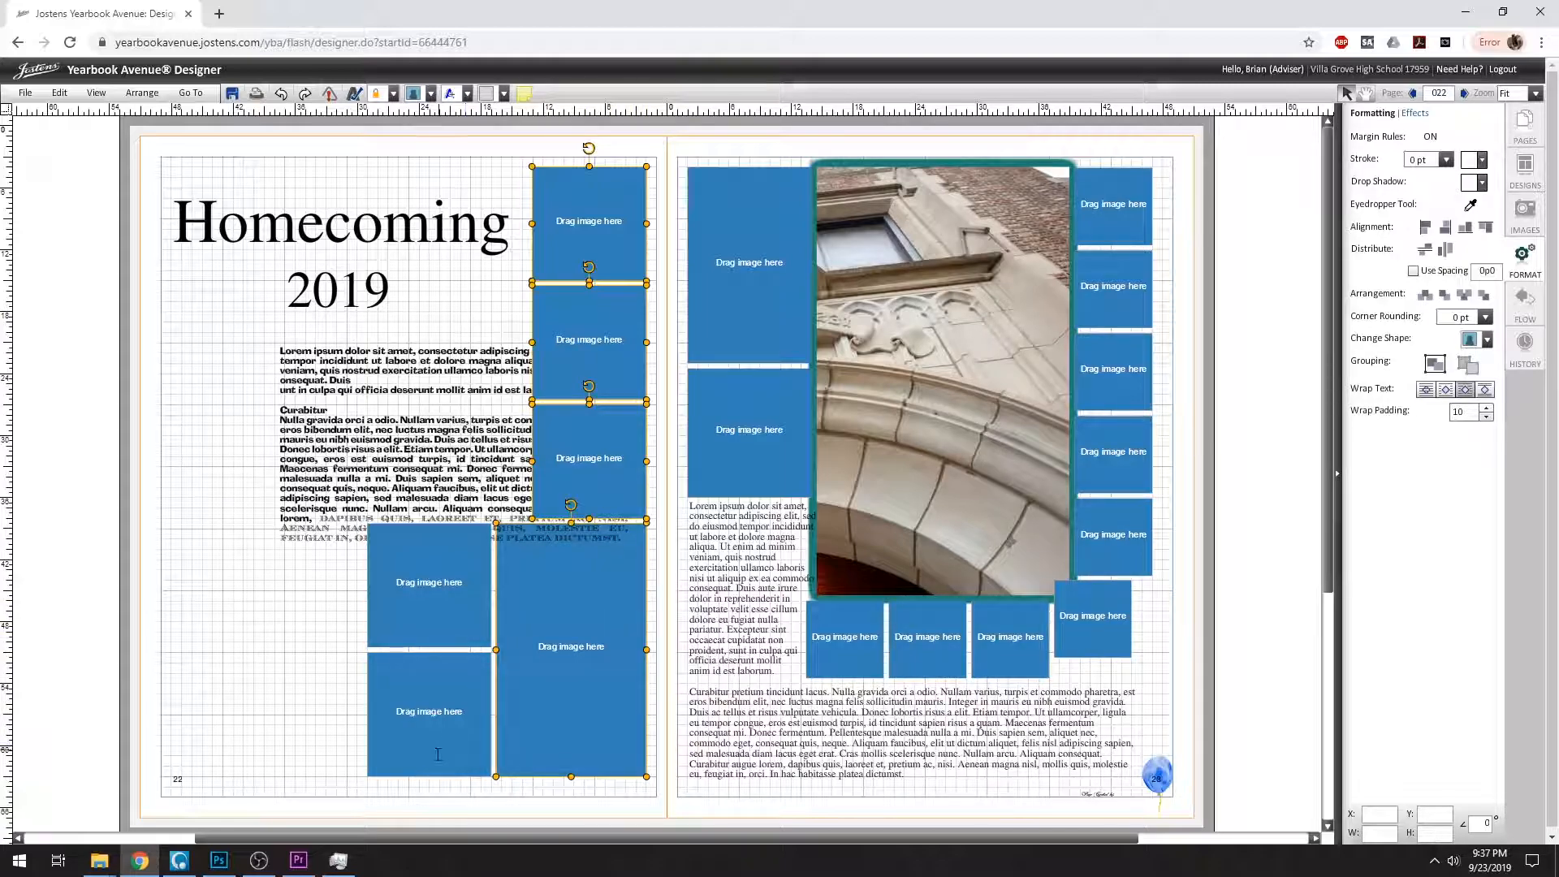
left_click(399, 768, "shift")
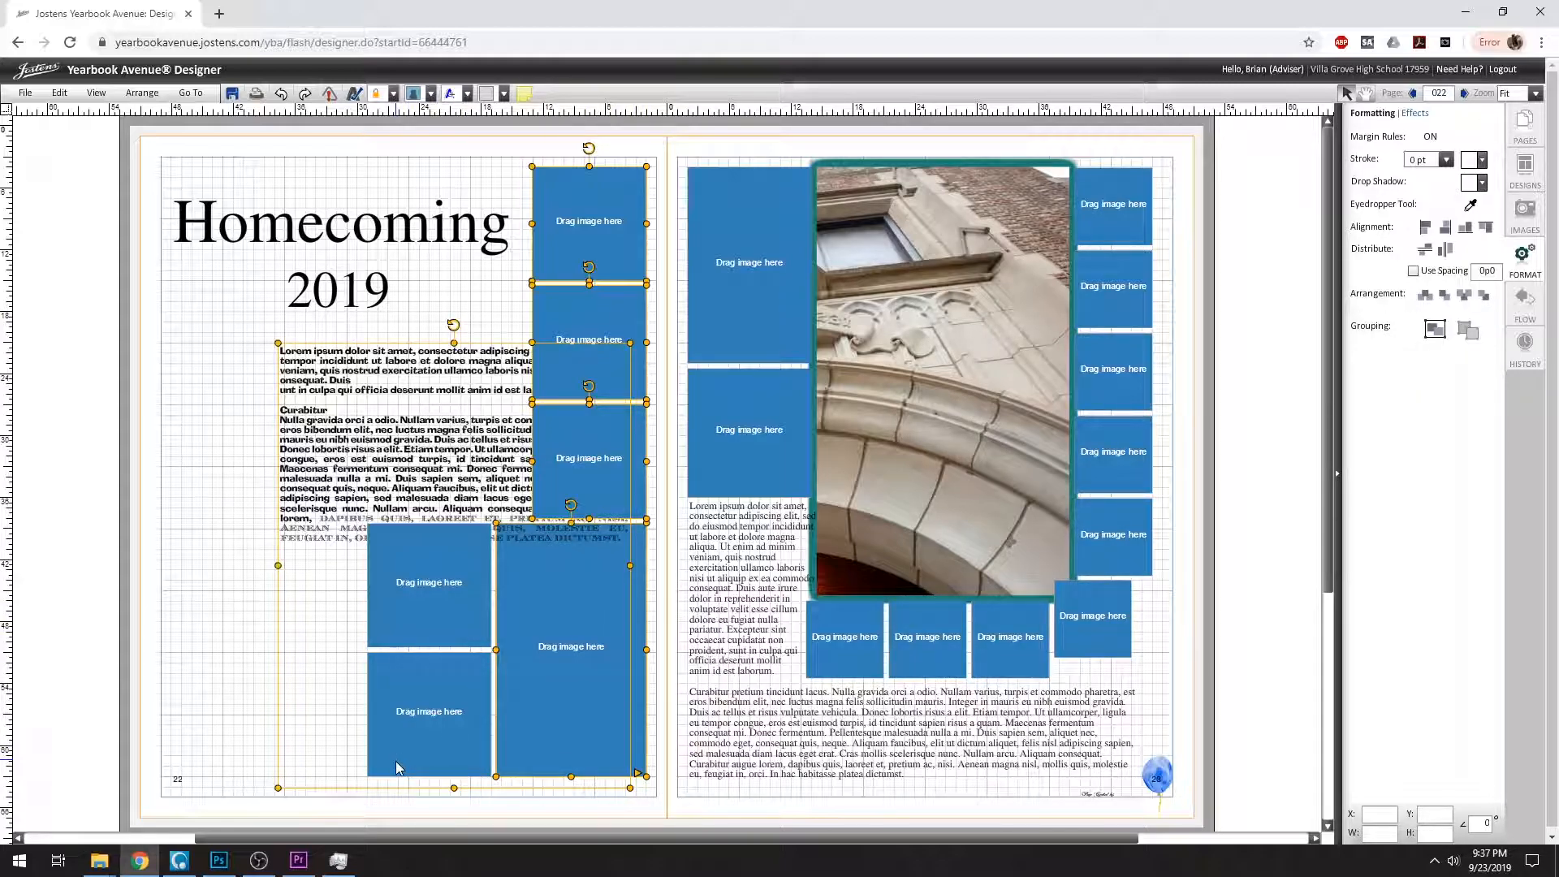
left_click(399, 767, "shift")
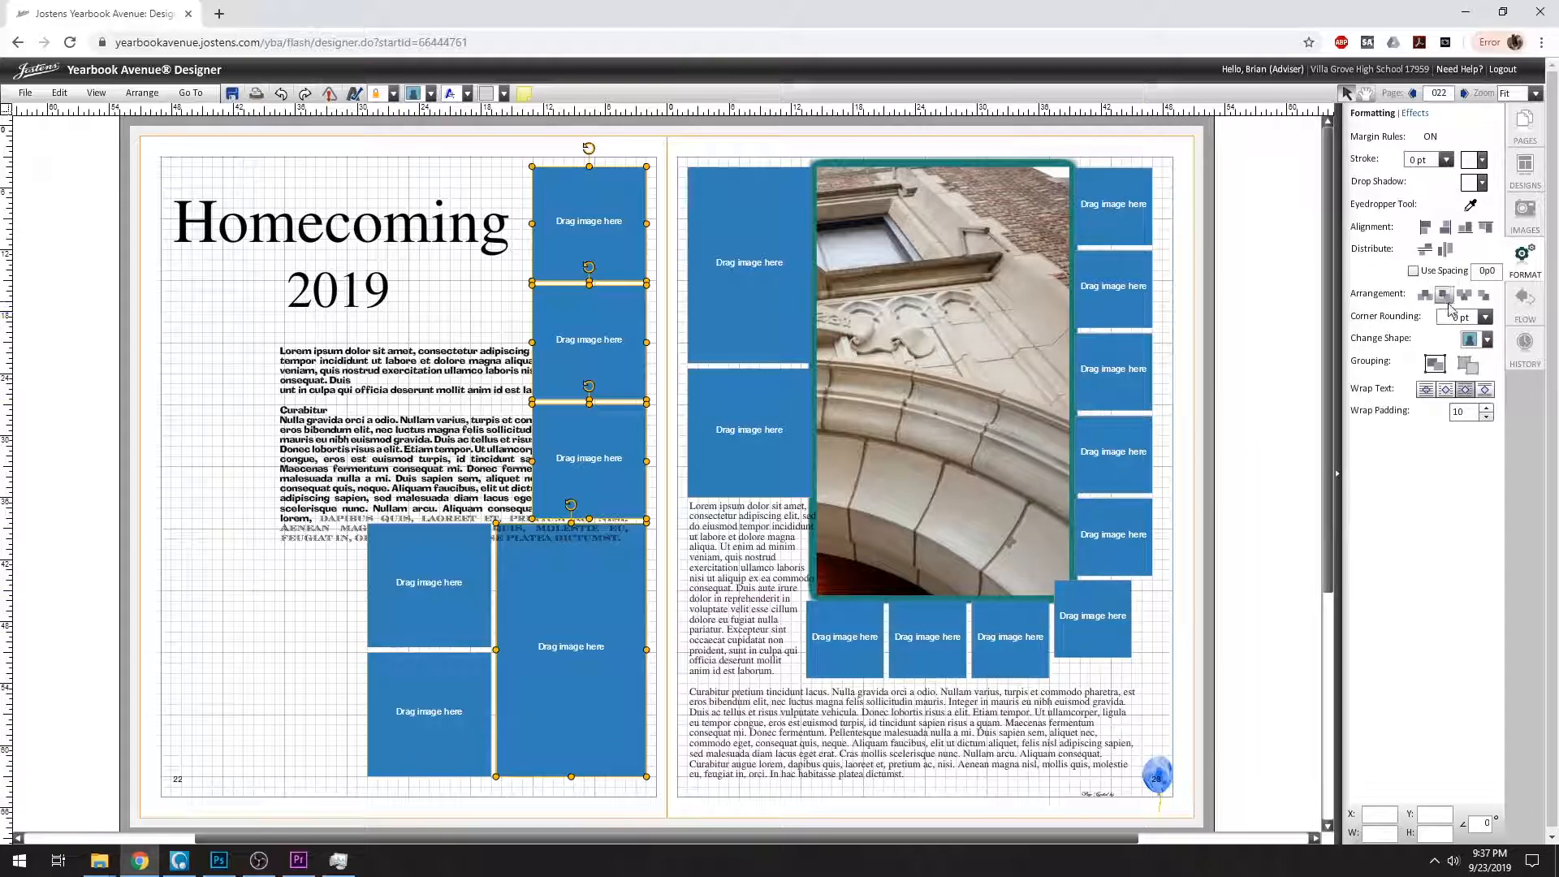
left_click(1426, 295)
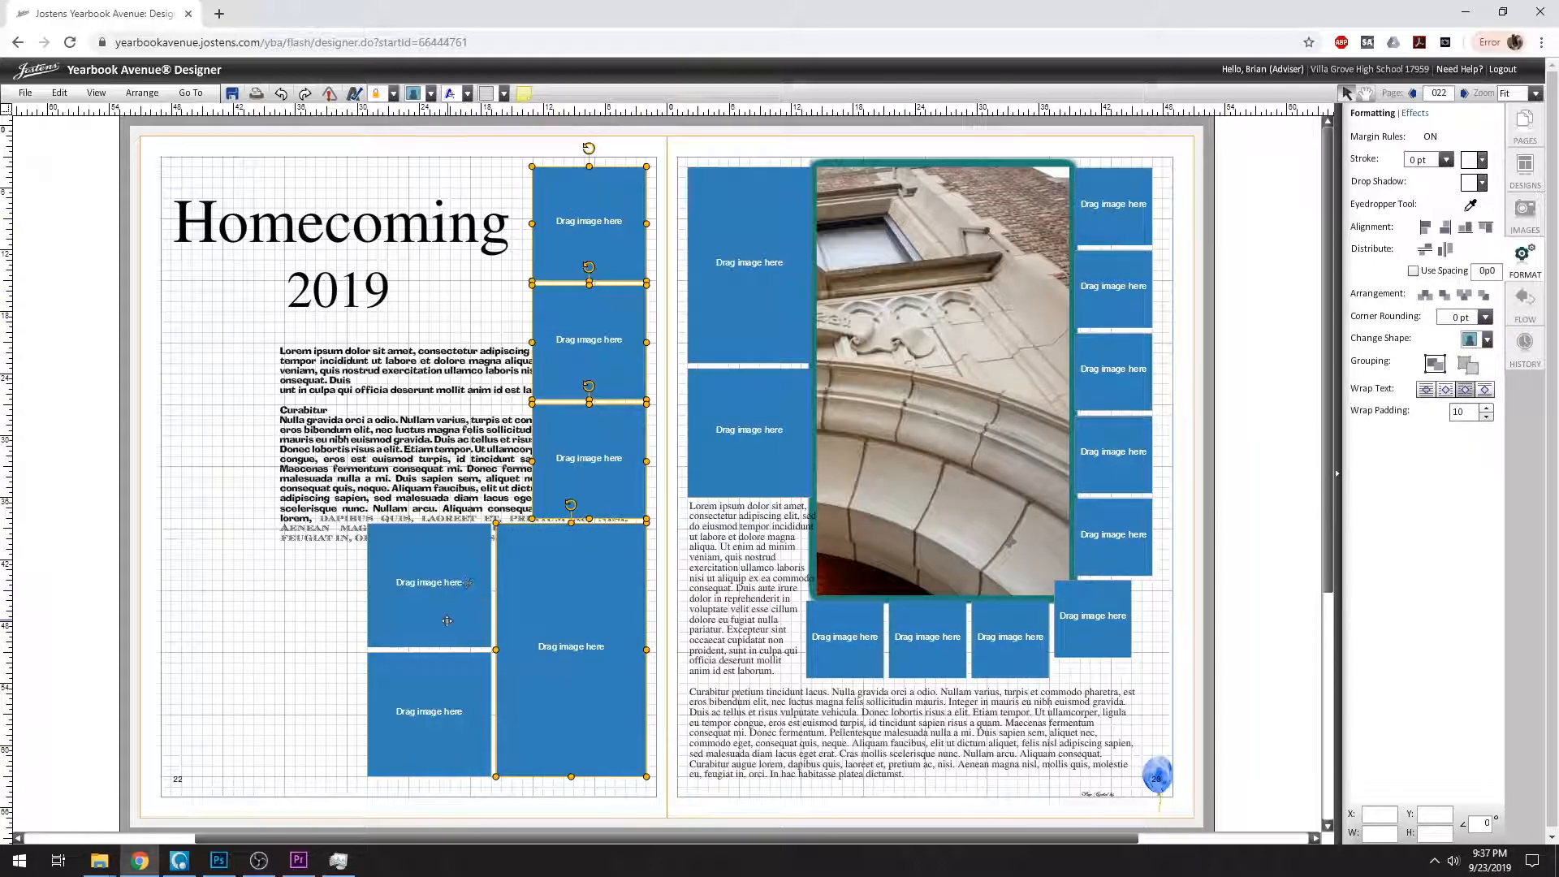
- Select the two smaller stacked image boxes overlapping the body text together
left_click(475, 597)
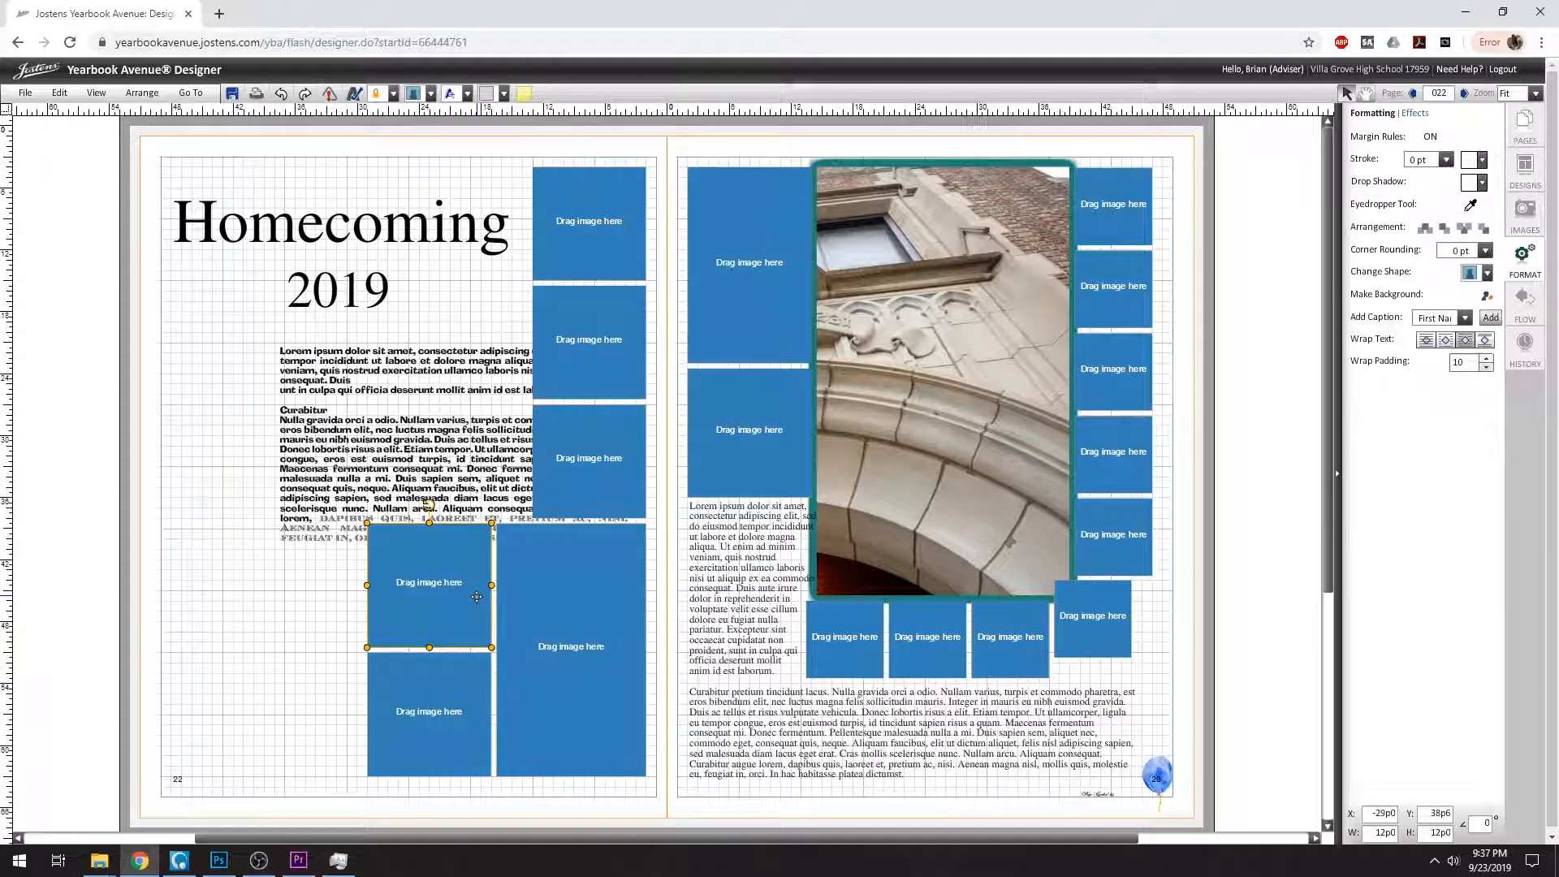
left_click(441, 704, "shift")
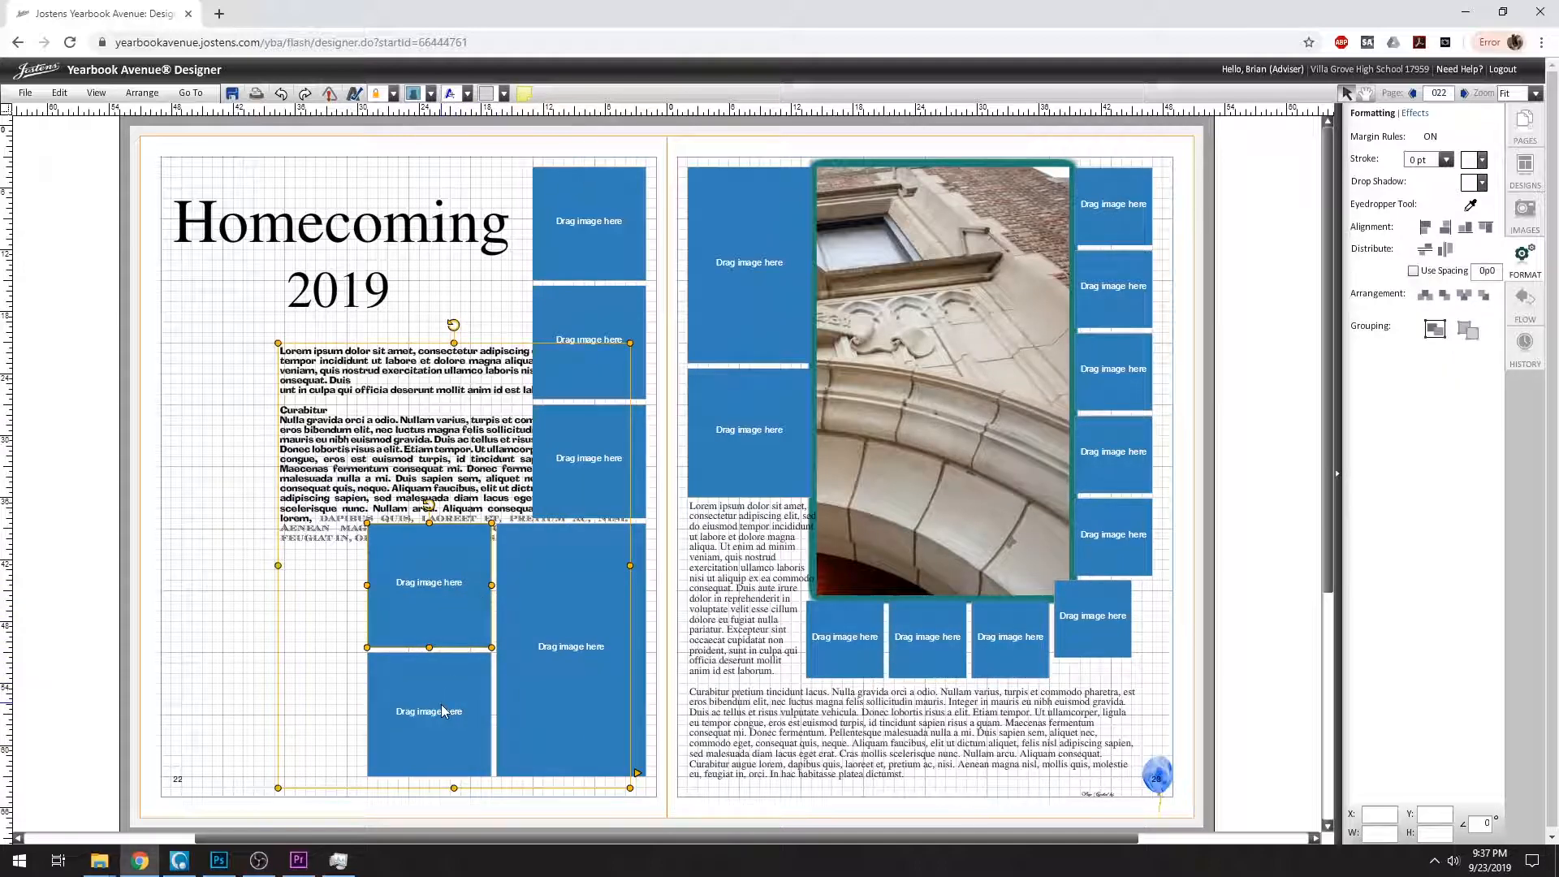
left_click(449, 687)
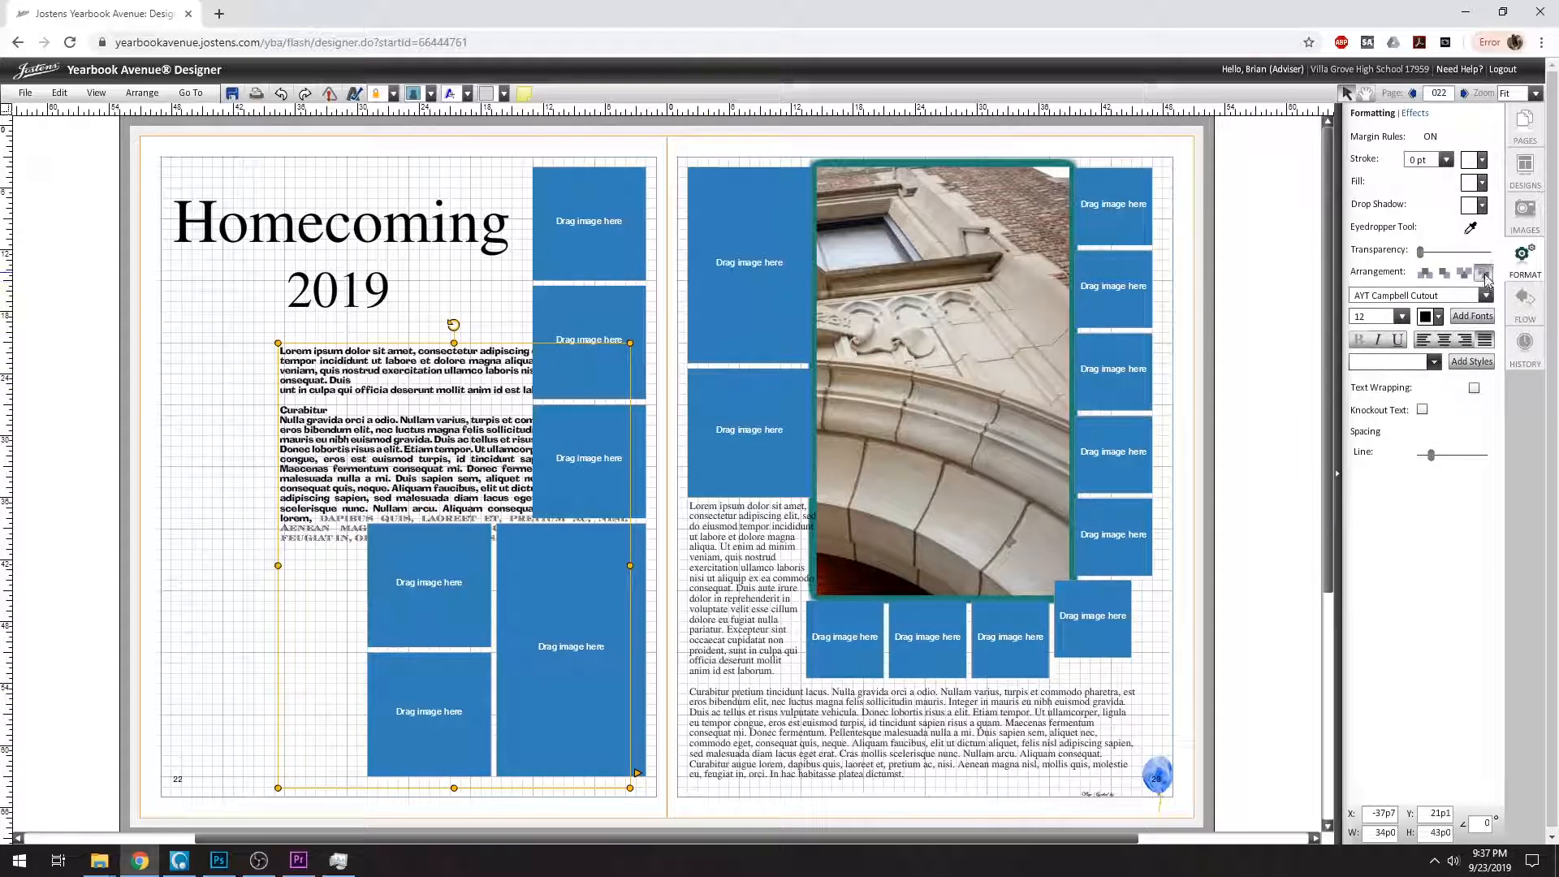
left_click(415, 762)
left_click(443, 622, "shift")
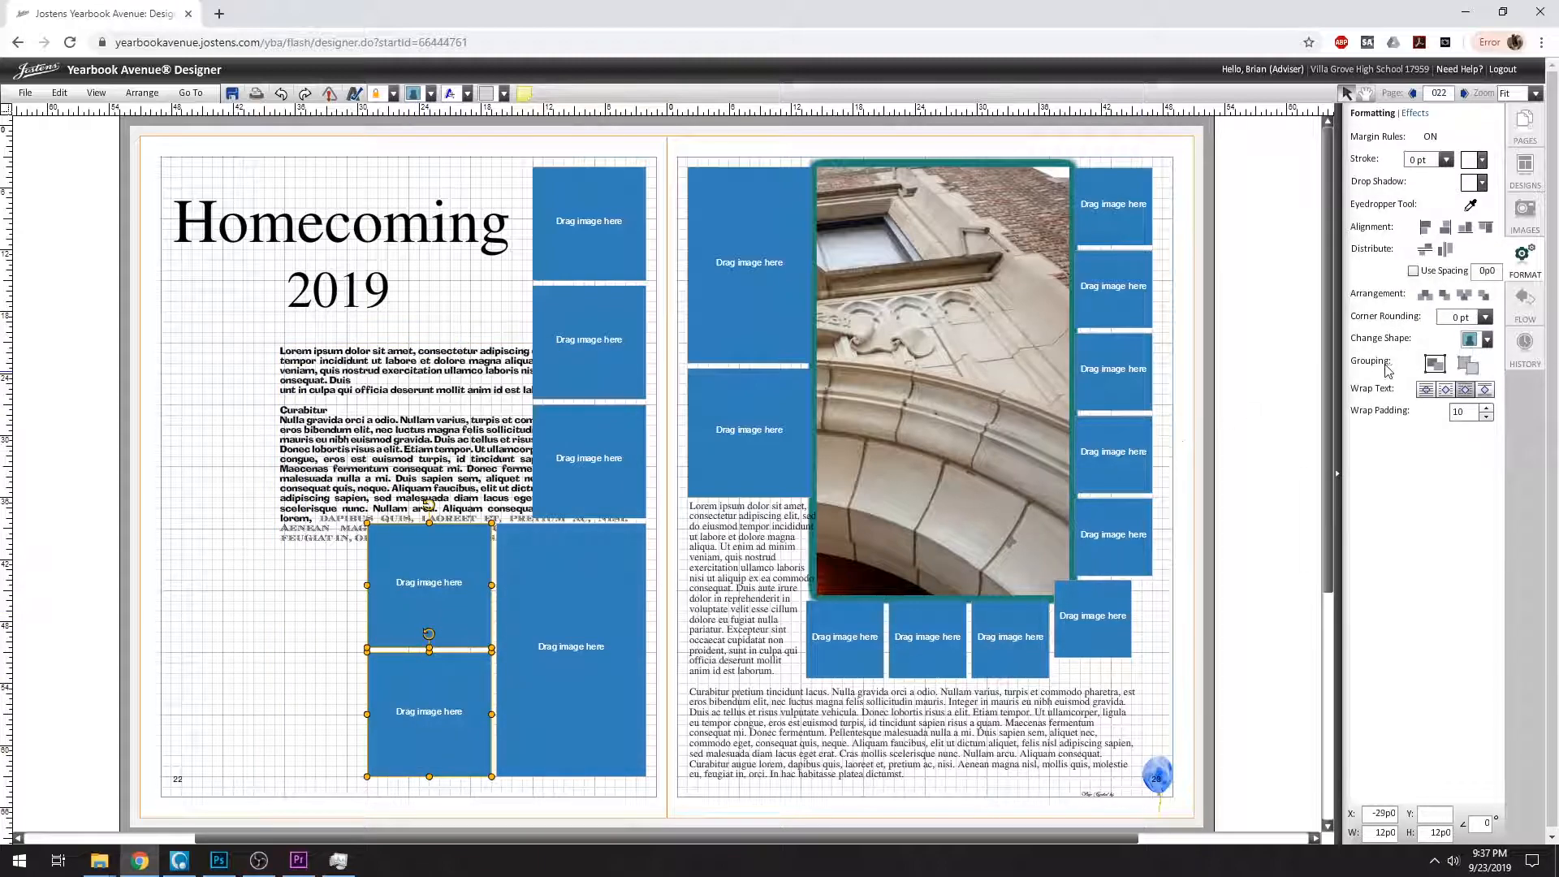
- Bring the body text box to the front as a trial, and send it back behind the image boxes
left_click(451, 488)
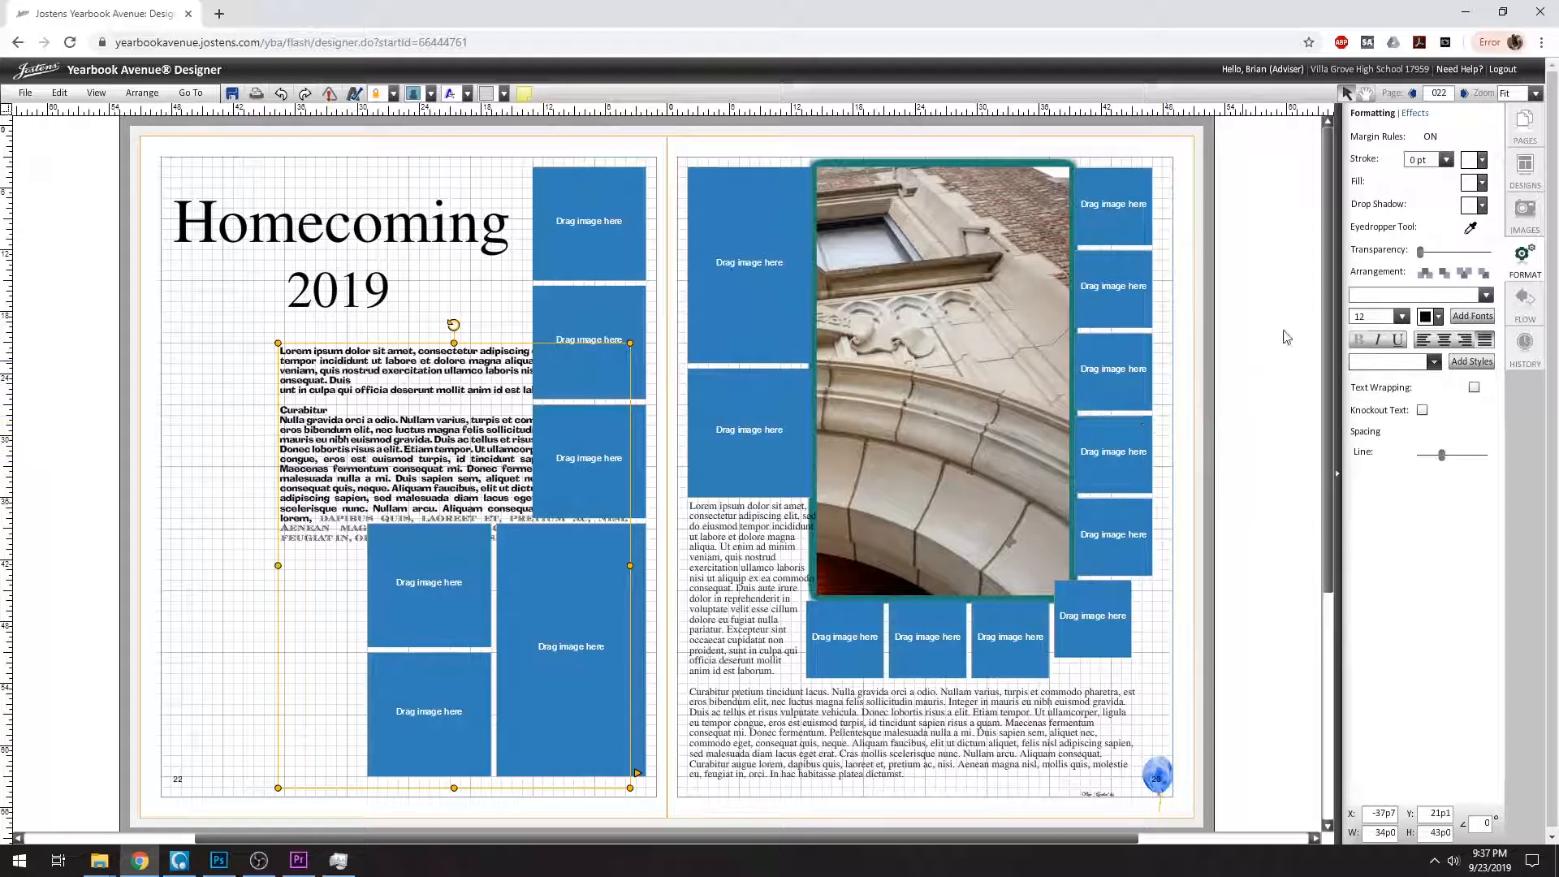
left_click(1426, 275)
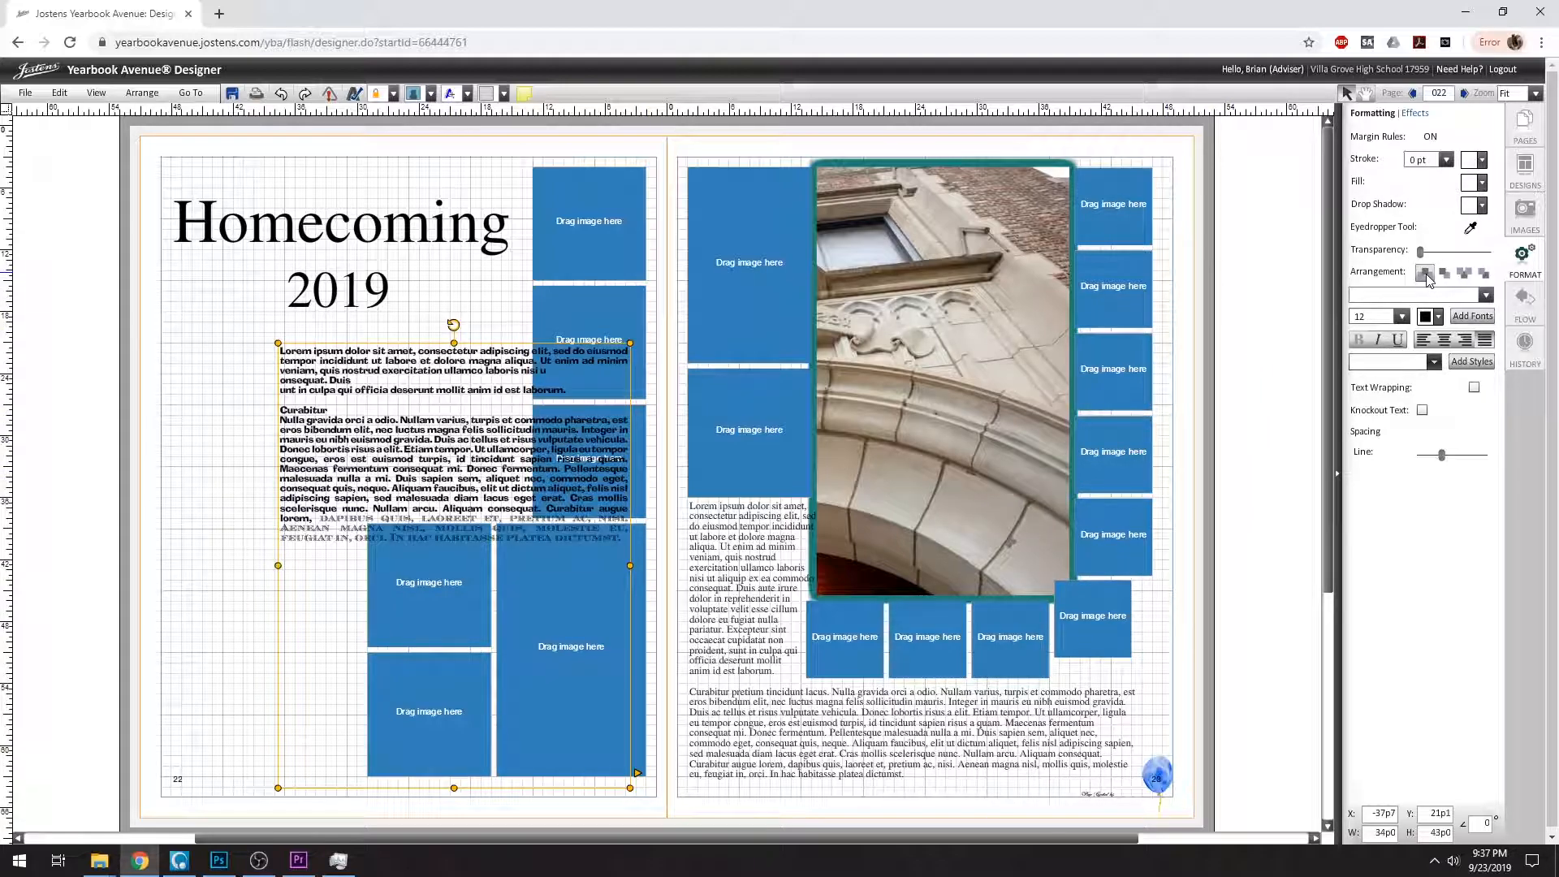
left_click(1475, 275)
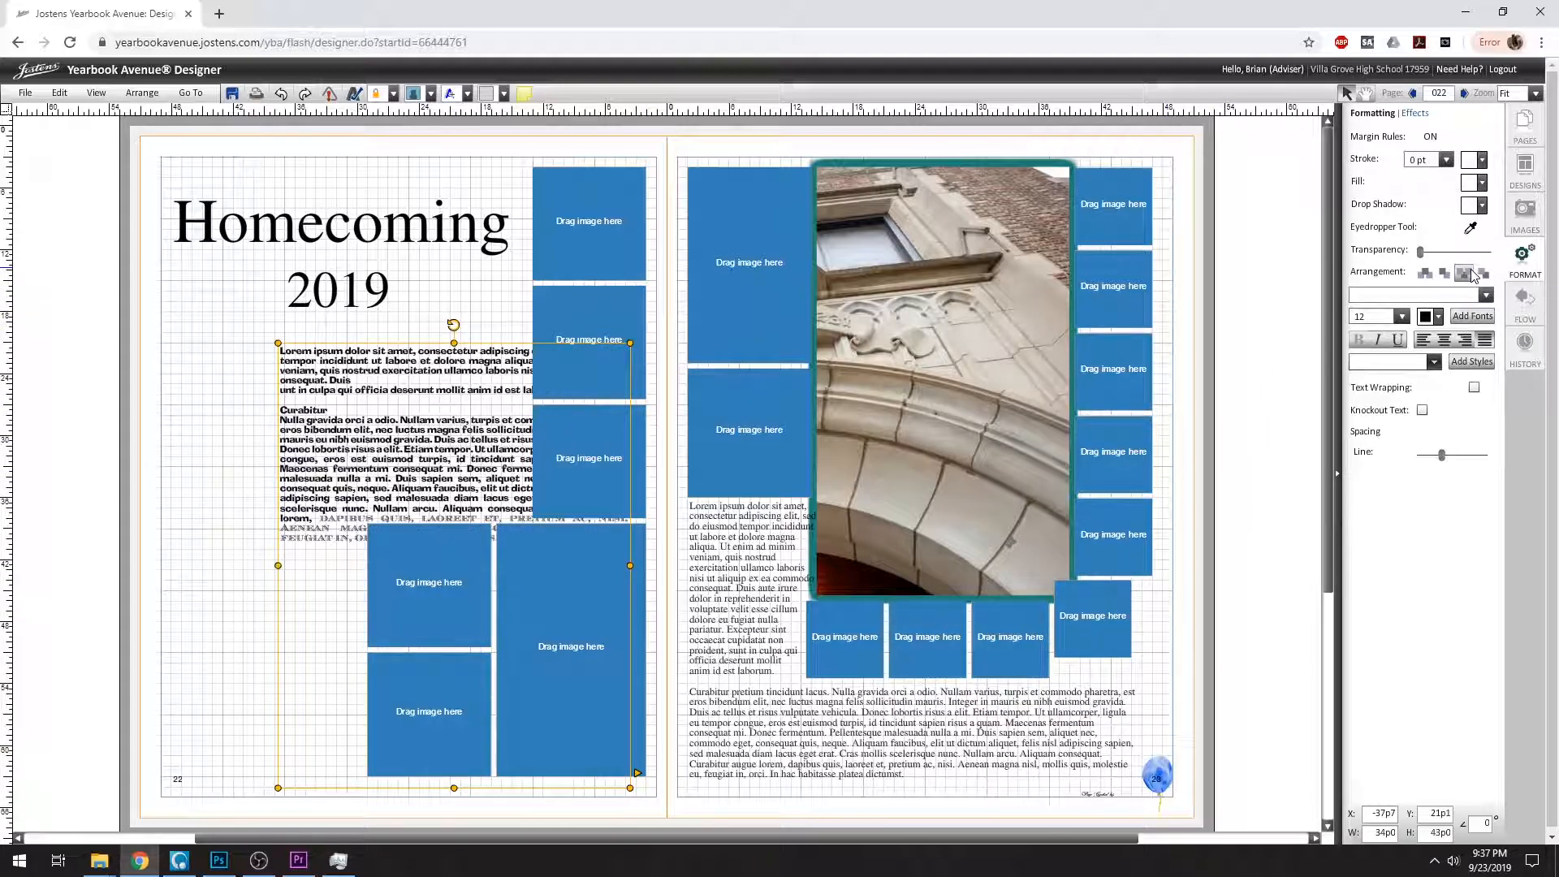
- Bring the body text box forward layer by layer above the image boxes, and move it to X -46p5, Y 17p2
left_click(1449, 274)
left_click(1450, 274)
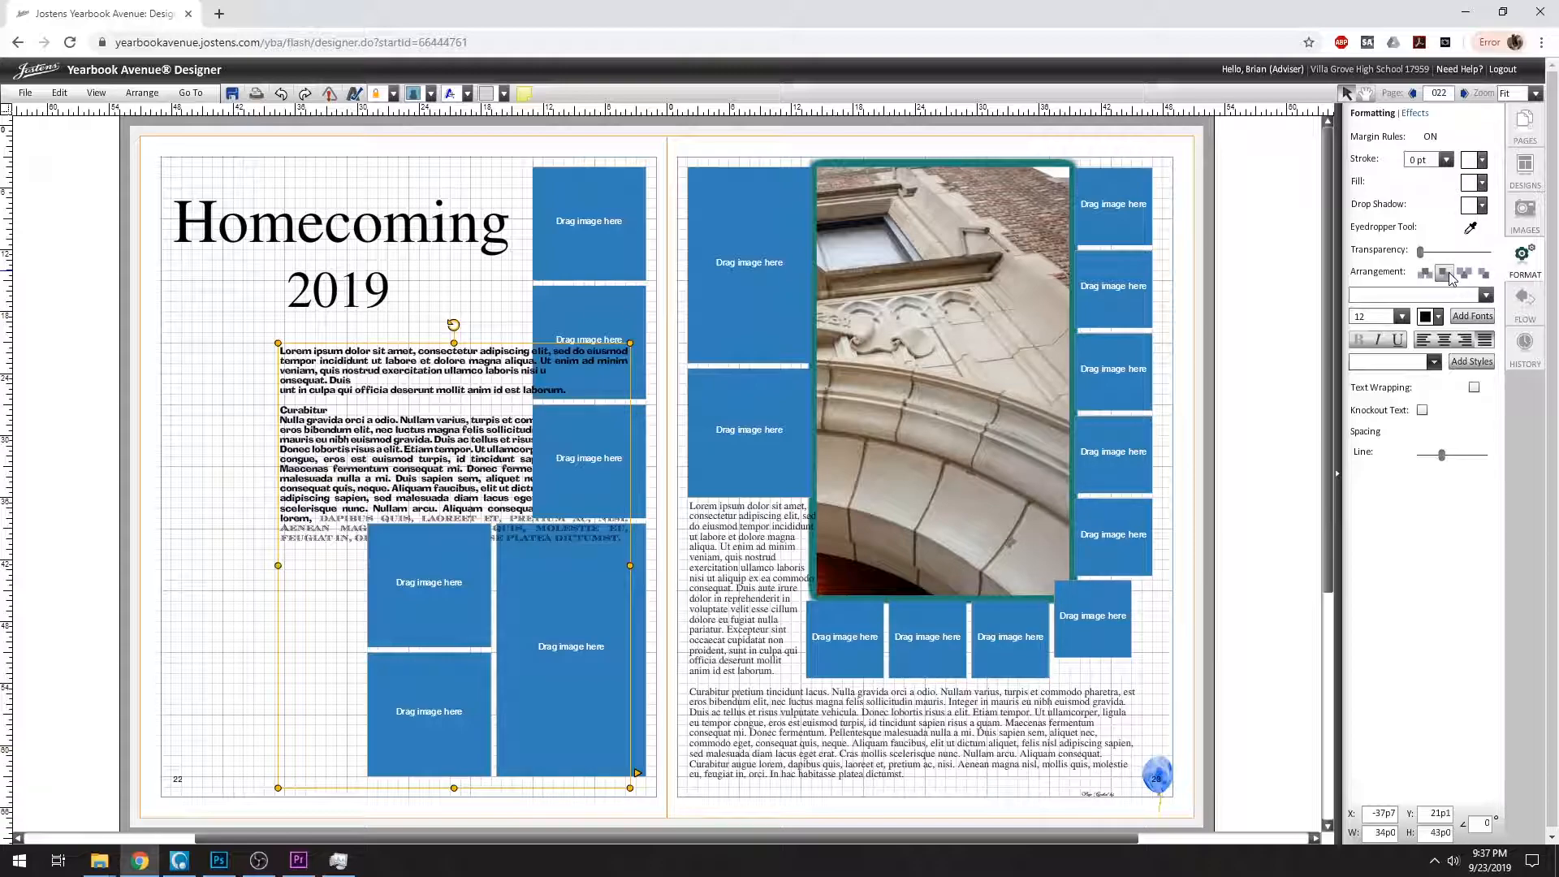
left_click(1449, 273)
left_click(1451, 274)
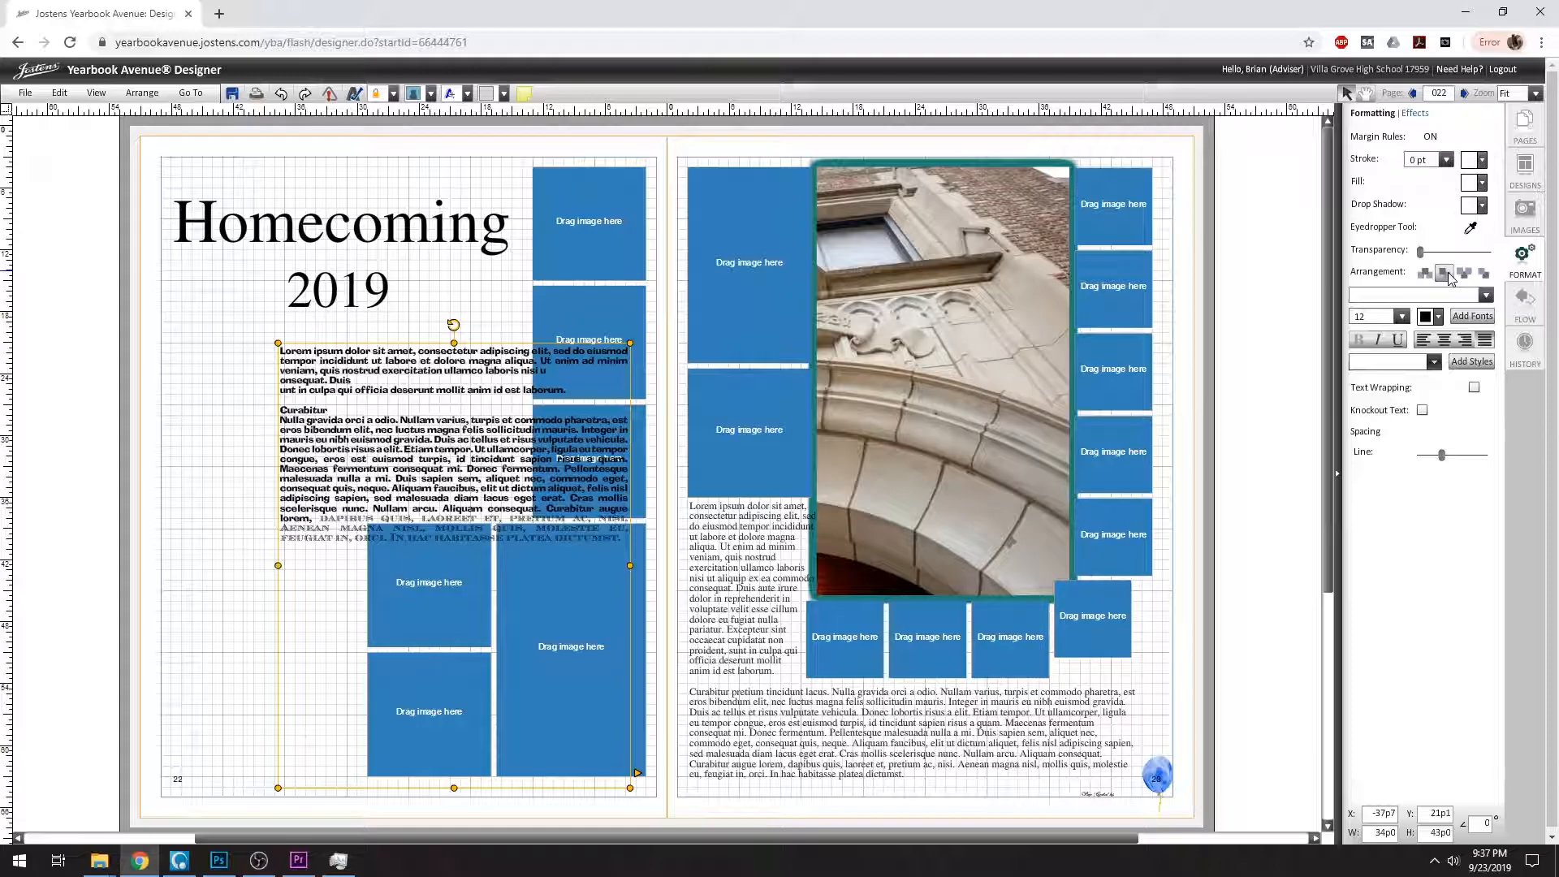
left_click_drag(527, 351, 433, 303)
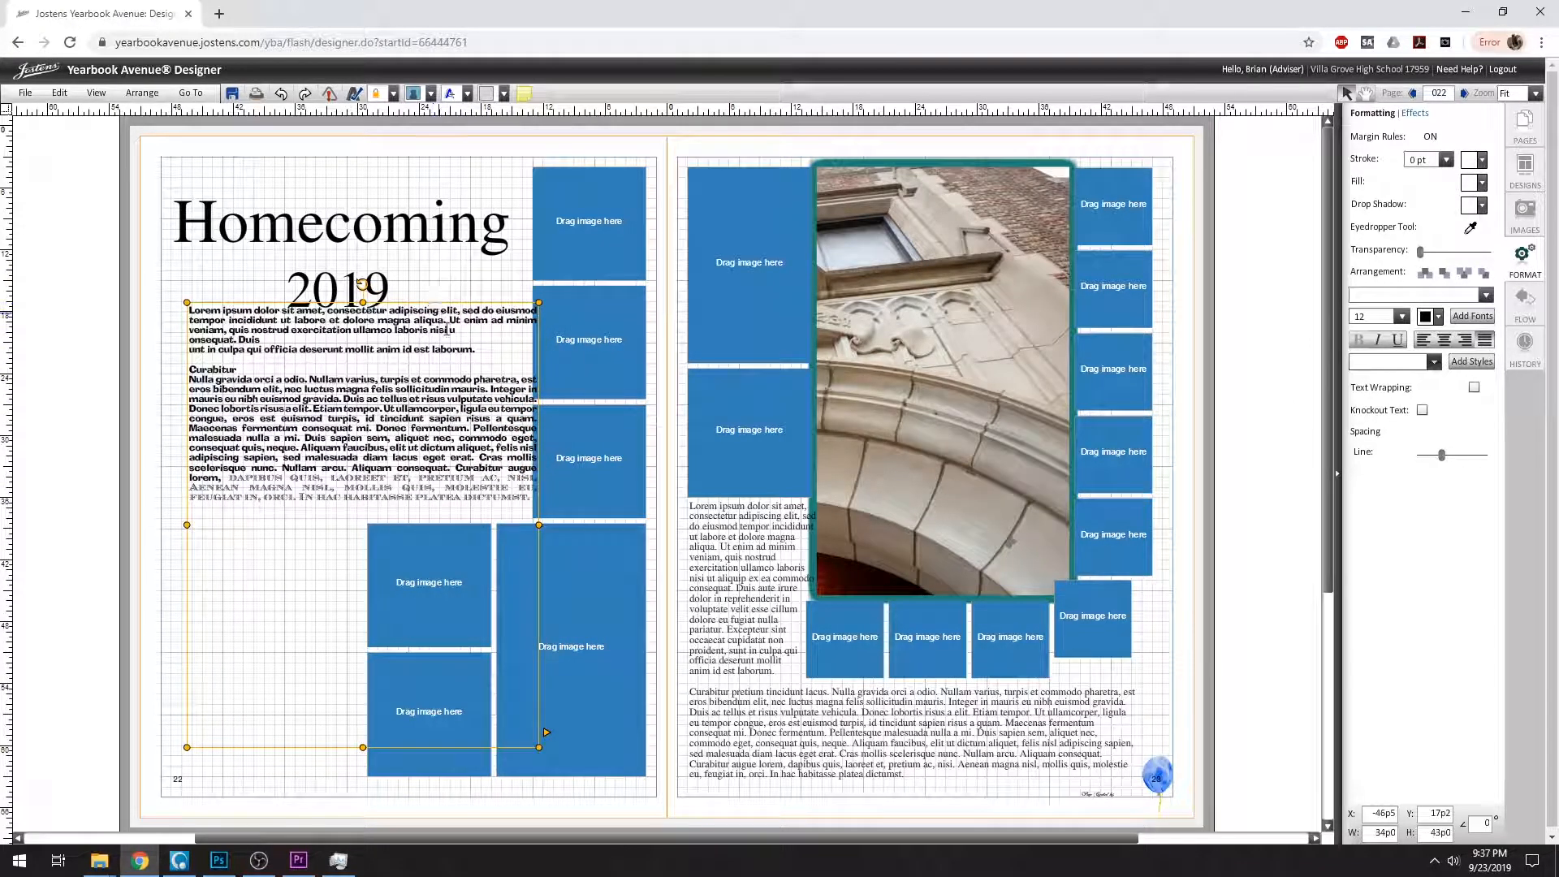
- Turn on Knockout Text for the Homecoming heading and place the stone arch photo from the Yearbook images into its text box
left_click(460, 256)
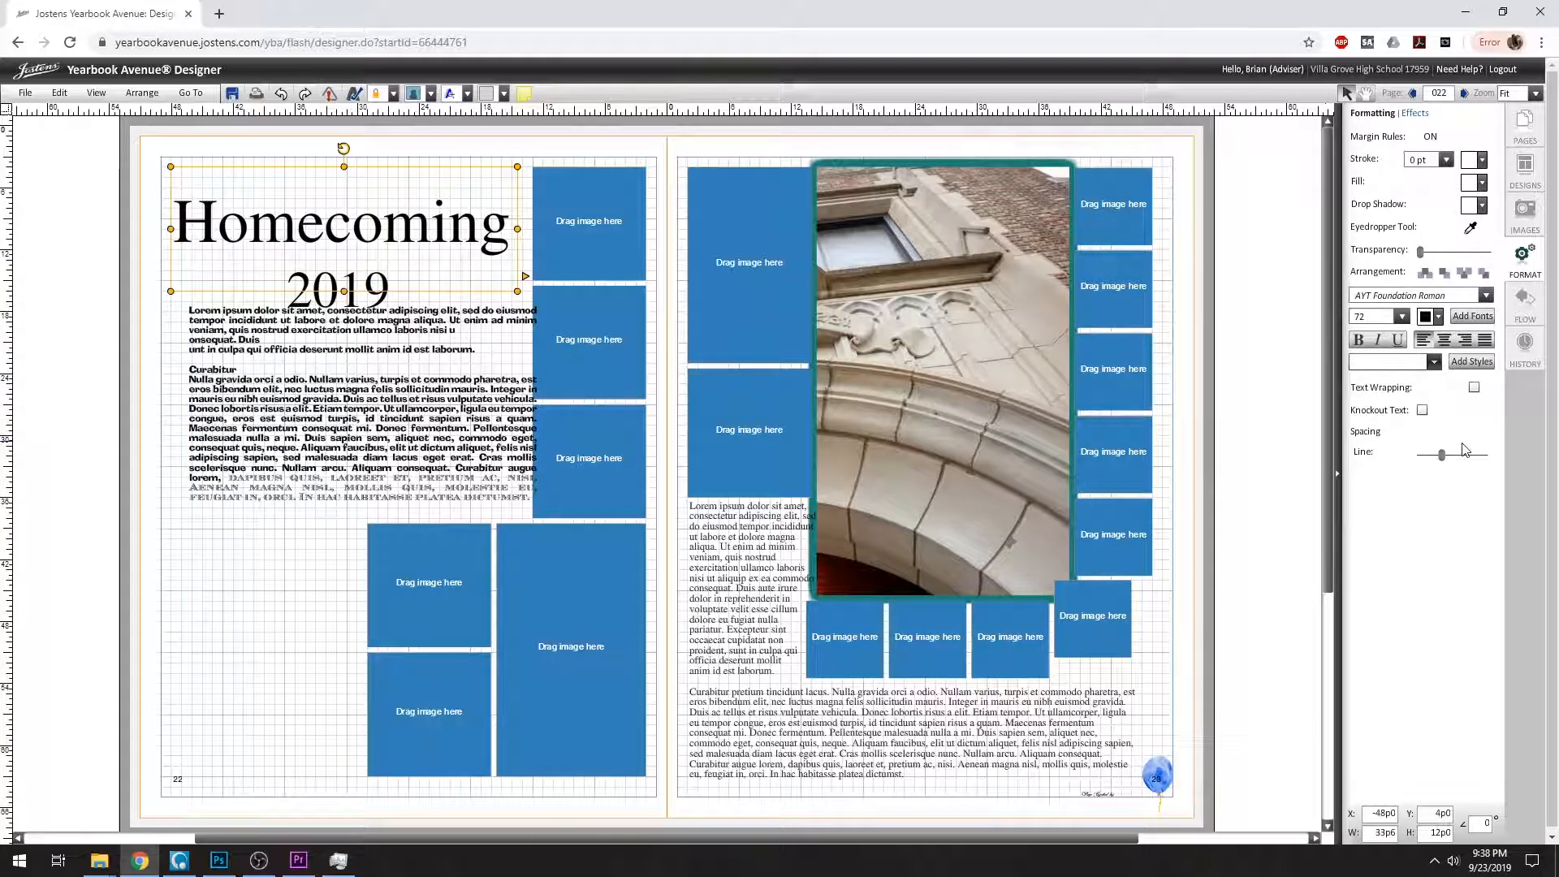
left_click(1423, 410)
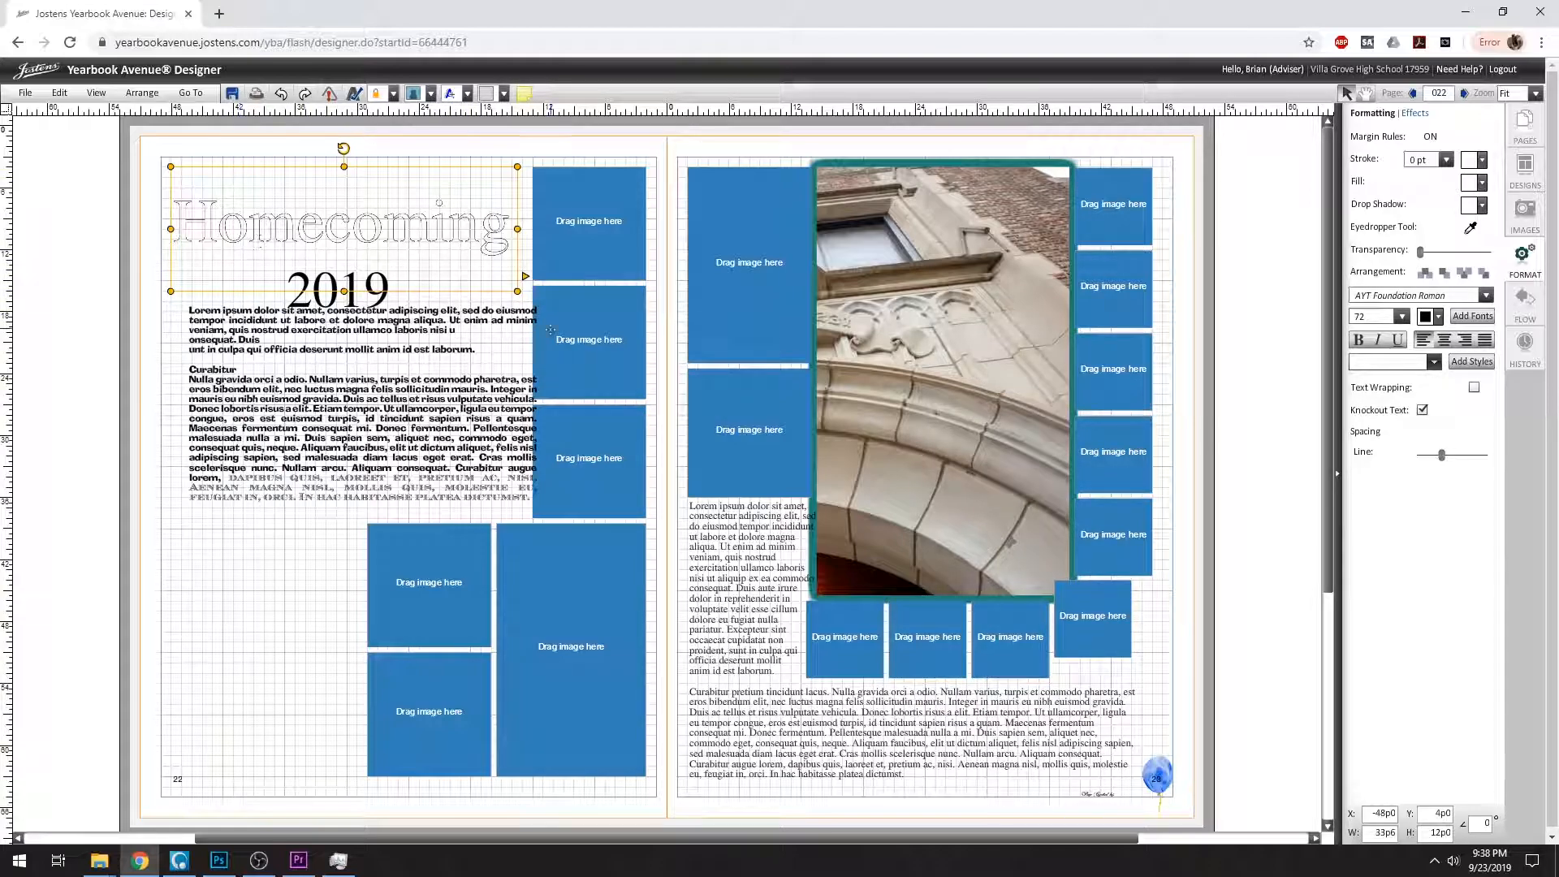
left_click(1525, 217)
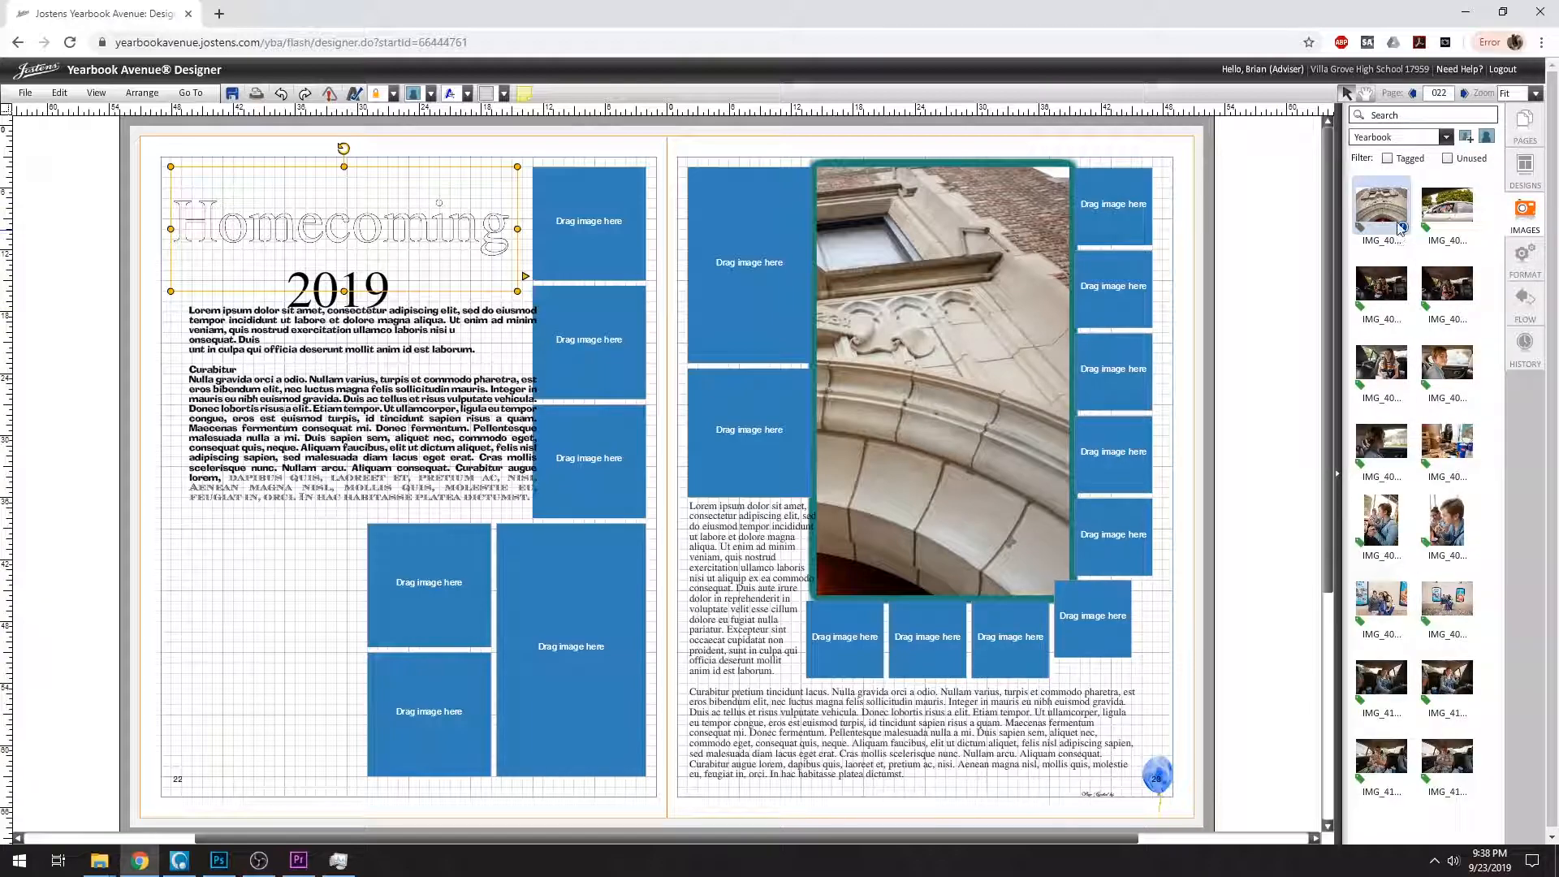
left_click_drag(1392, 208, 392, 237)
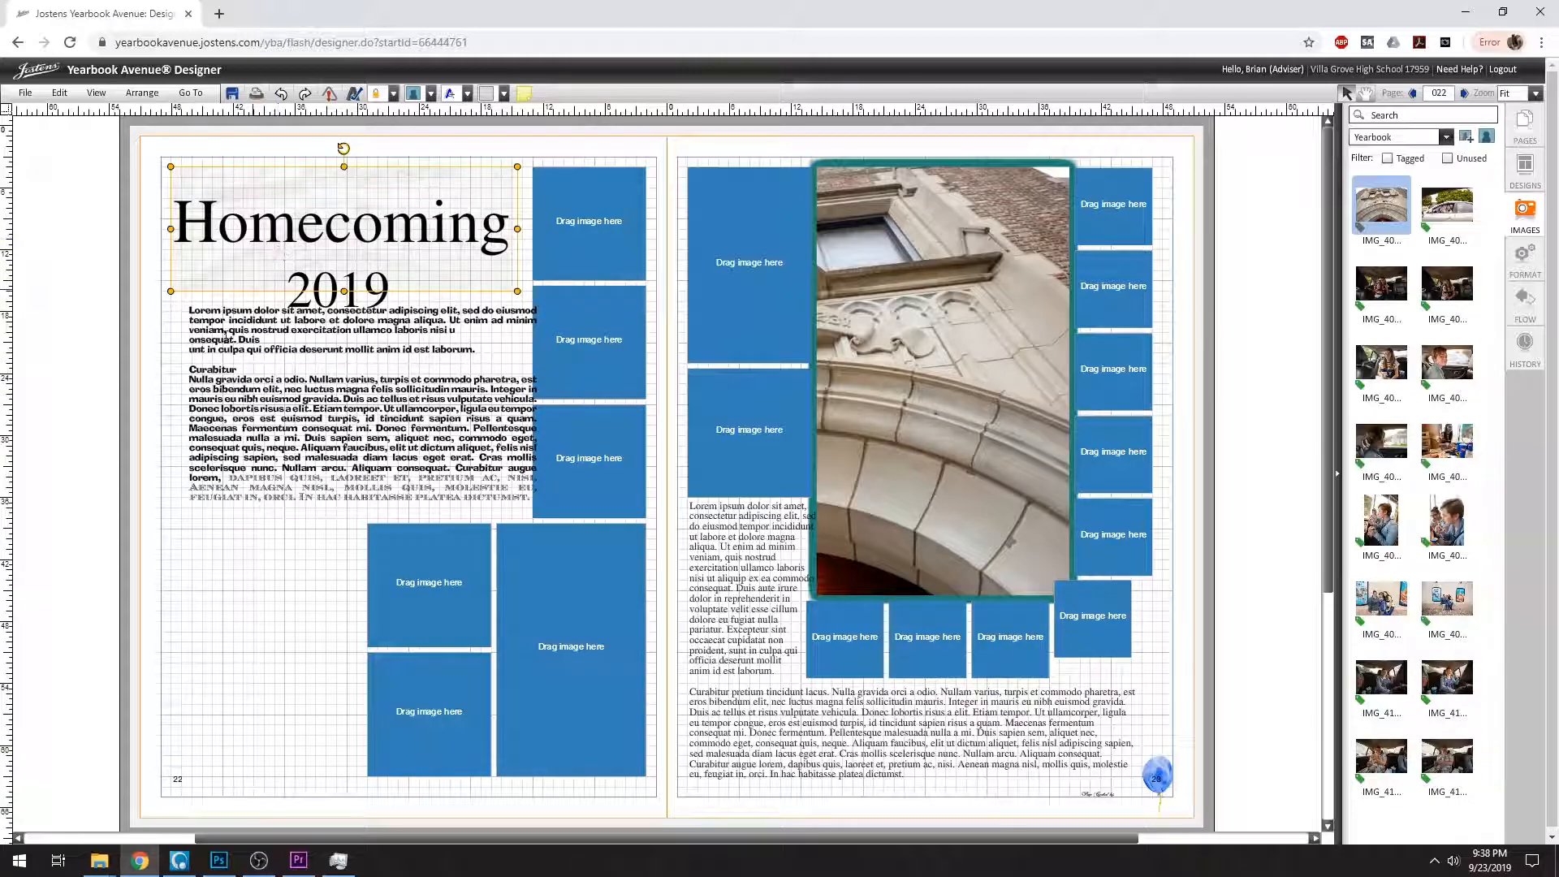
- Apply Knockout Text to the photo-filled Homecoming heading so the picture fills its letters
double_click(284, 233)
left_click(1525, 258)
left_click(1422, 432)
left_click(464, 615)
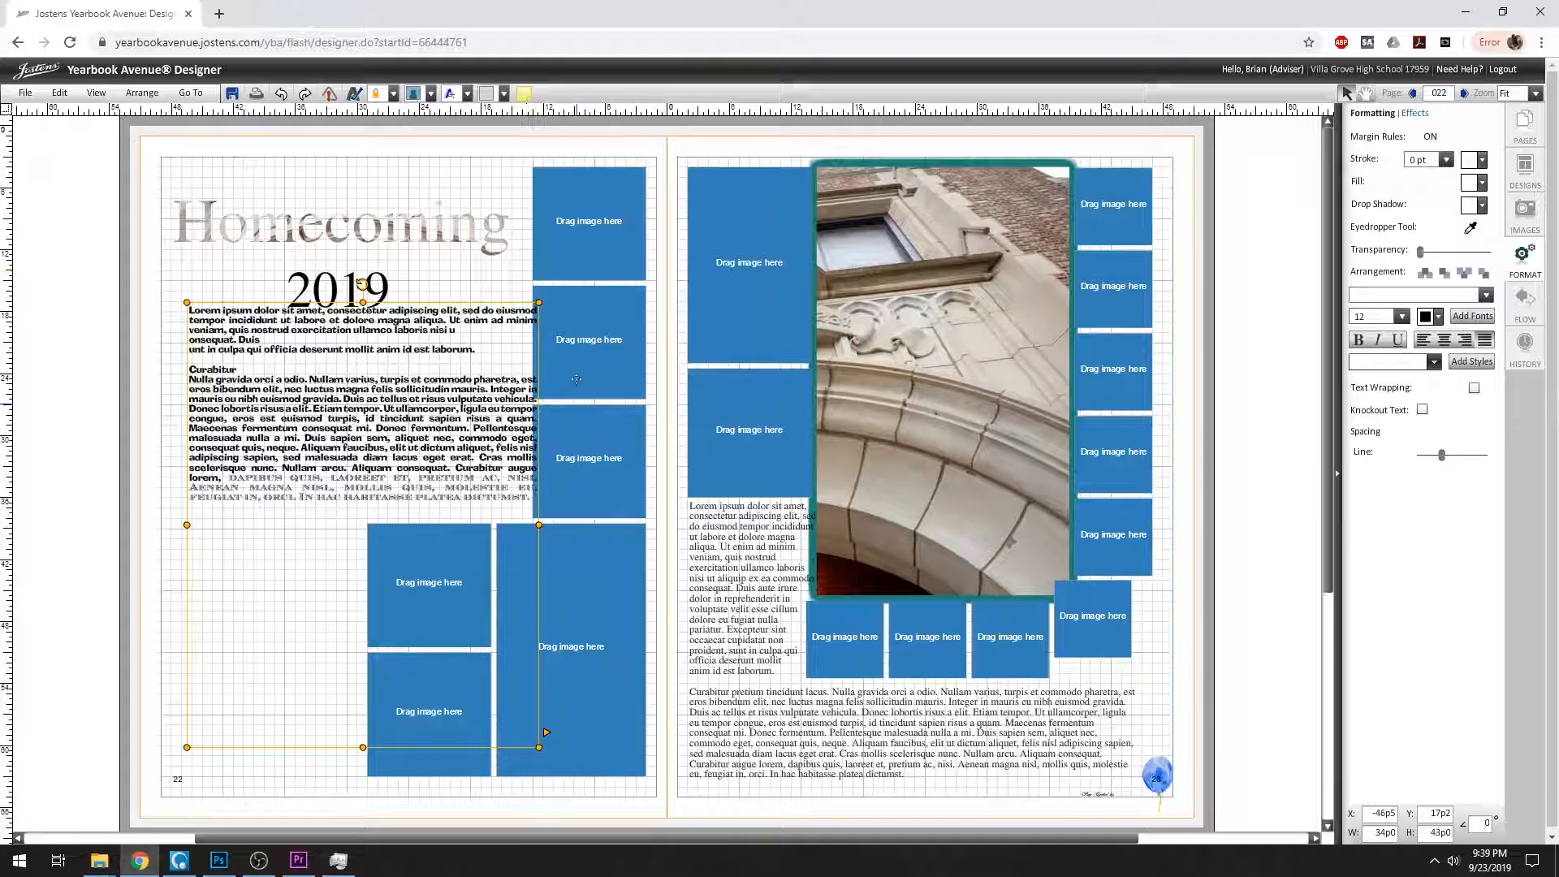
left_click(258, 866)
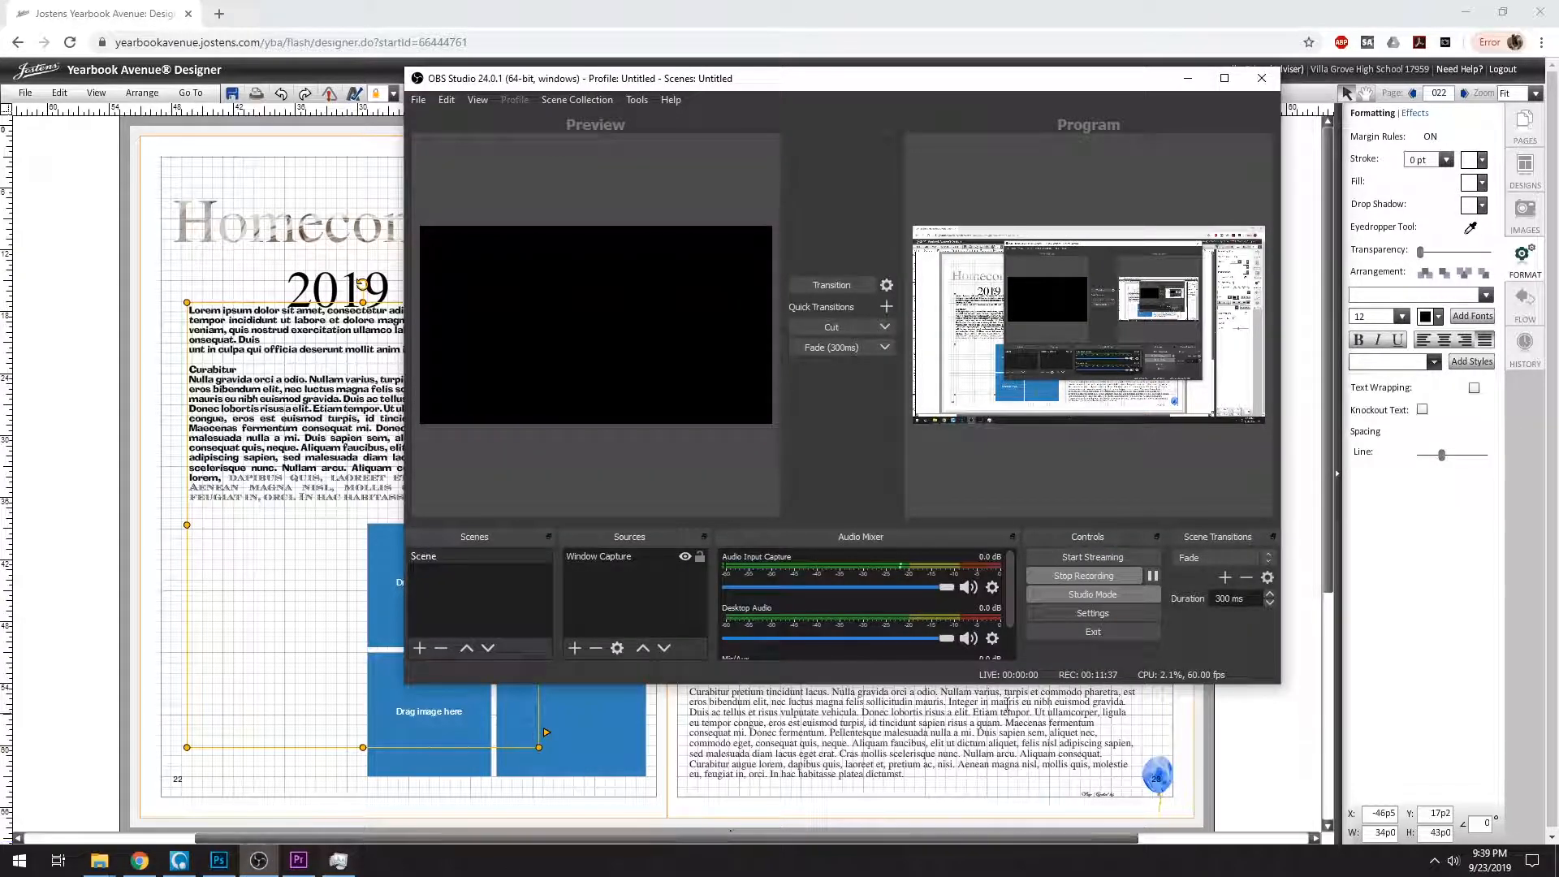